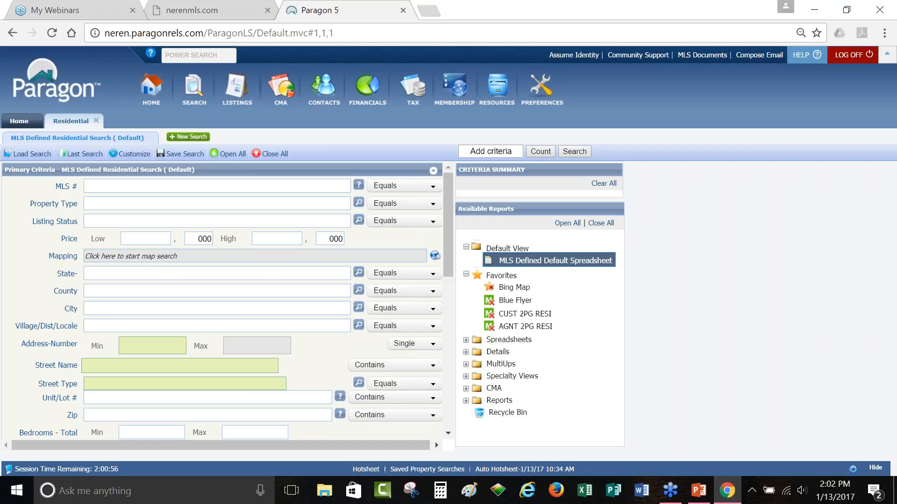
Step: Set the Listing Status criterion to CL - Closed, giving 497,076 matching listings
{"action": "scroll", "coordinate": [256, 267], "scroll_direction": "down", "scroll_amount": 3}
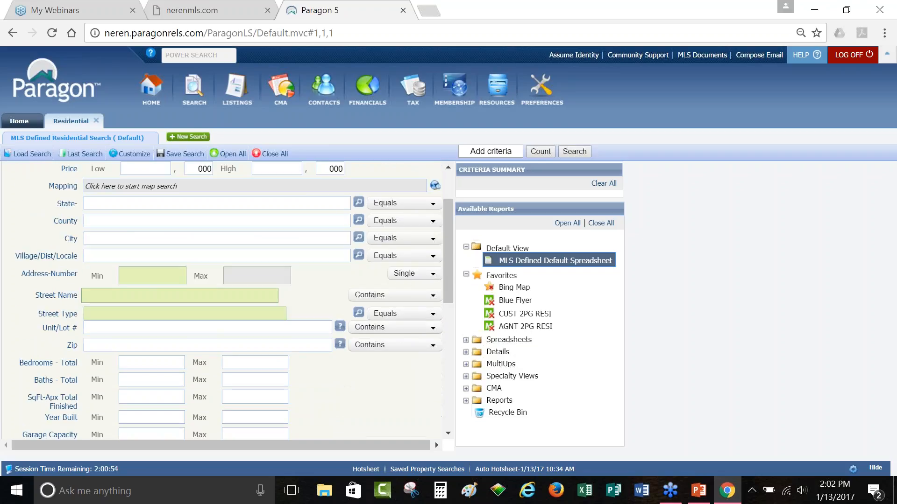
{"action": "scroll", "coordinate": [222, 300], "scroll_direction": "down", "scroll_amount": 9}
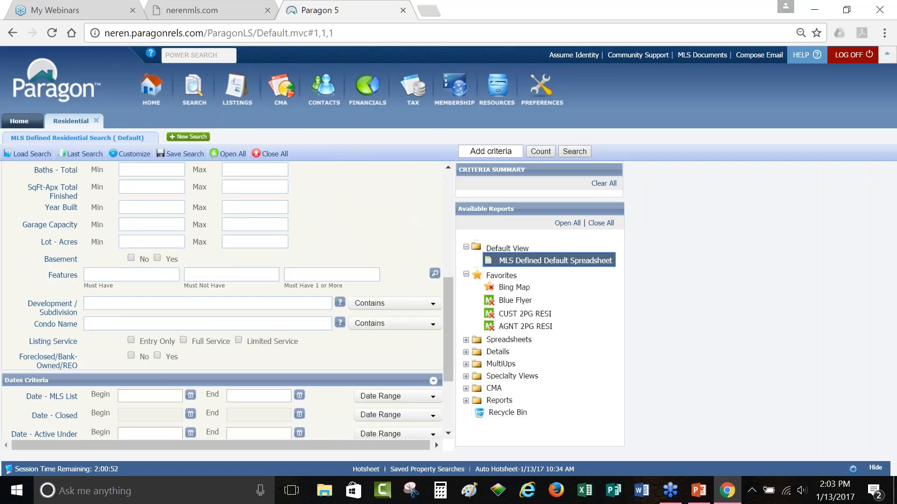
{"action": "scroll", "coordinate": [222, 300], "scroll_direction": "down", "scroll_amount": 5}
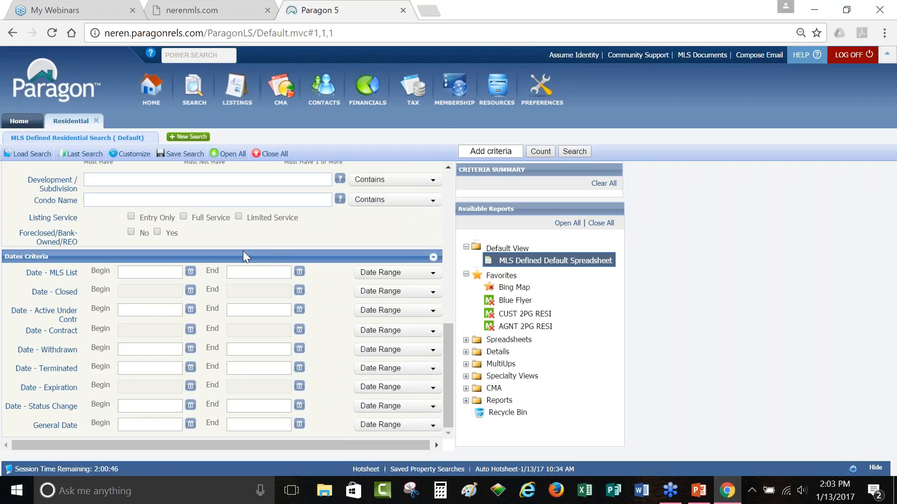
{"action": "scroll", "coordinate": [243, 251], "scroll_direction": "up", "scroll_amount": 3}
{"action": "scroll", "coordinate": [222, 299], "scroll_direction": "up", "scroll_amount": 6}
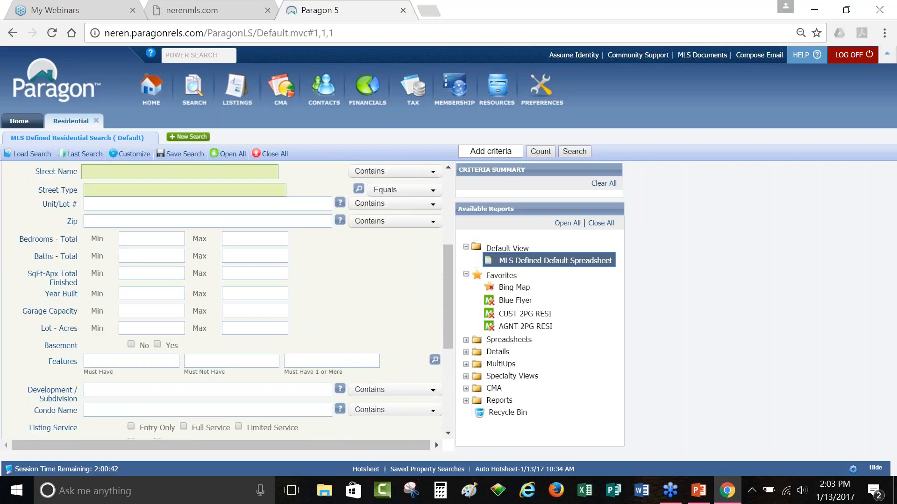
{"action": "scroll", "coordinate": [222, 299], "scroll_direction": "up", "scroll_amount": 6}
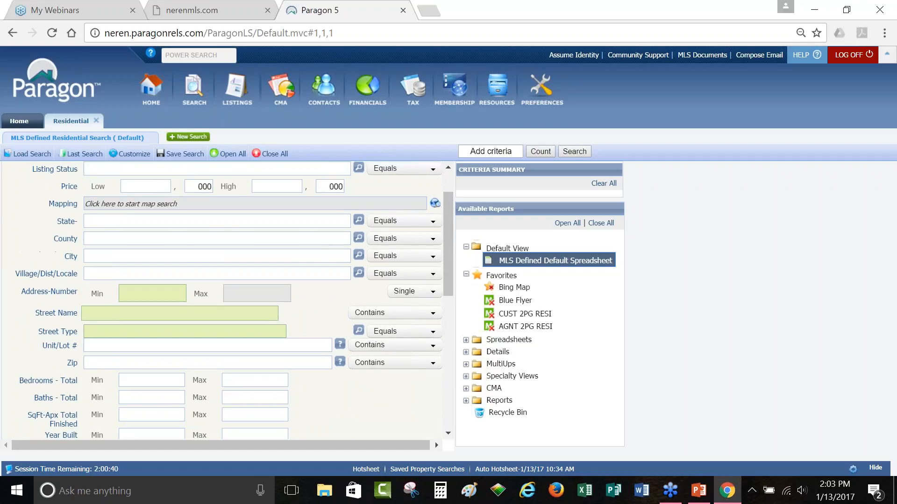
{"action": "scroll", "coordinate": [222, 299], "scroll_direction": "up", "scroll_amount": 3}
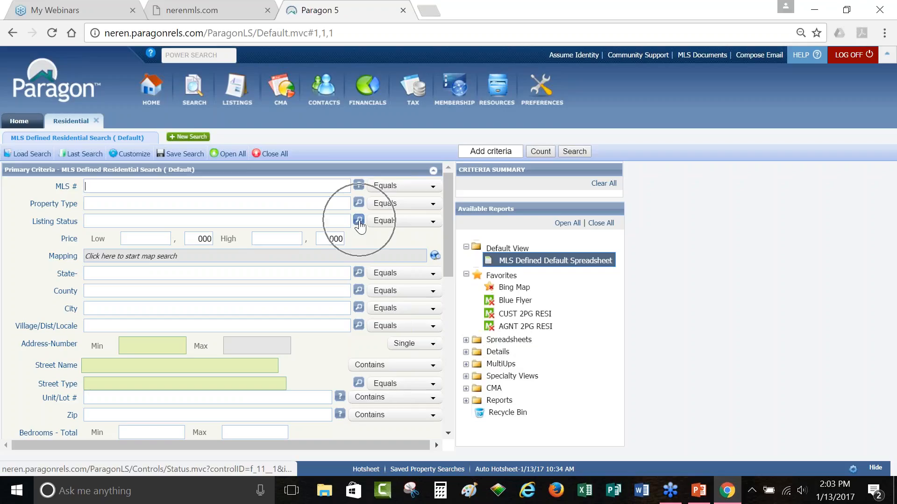
{"action": "left_click", "coordinate": [289, 220]}
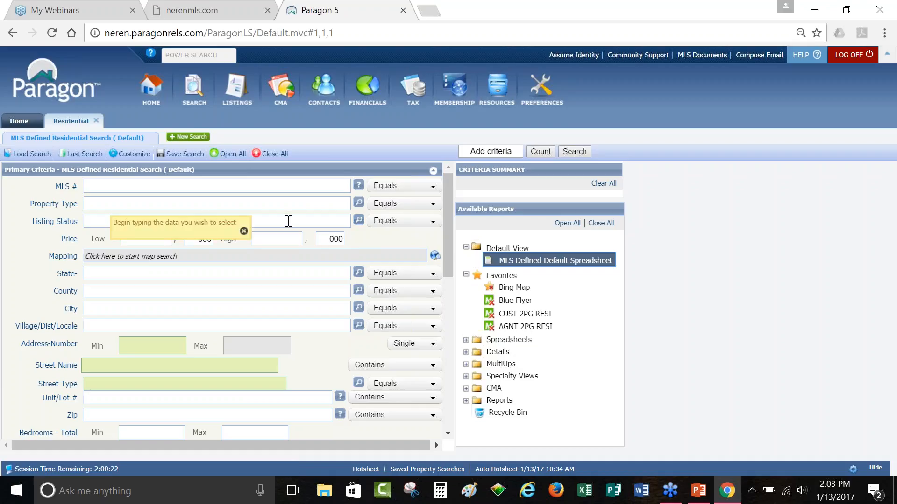
{"action": "type", "text": "cl"}
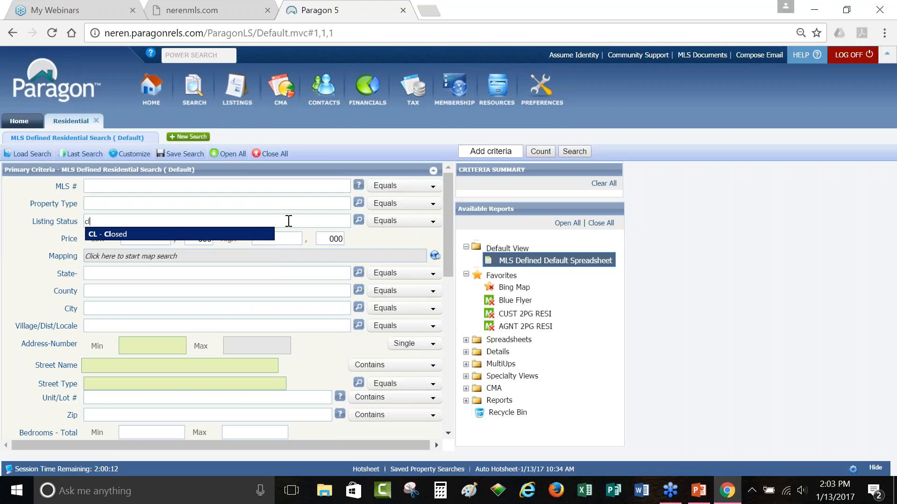
{"action": "key", "text": "Return"}
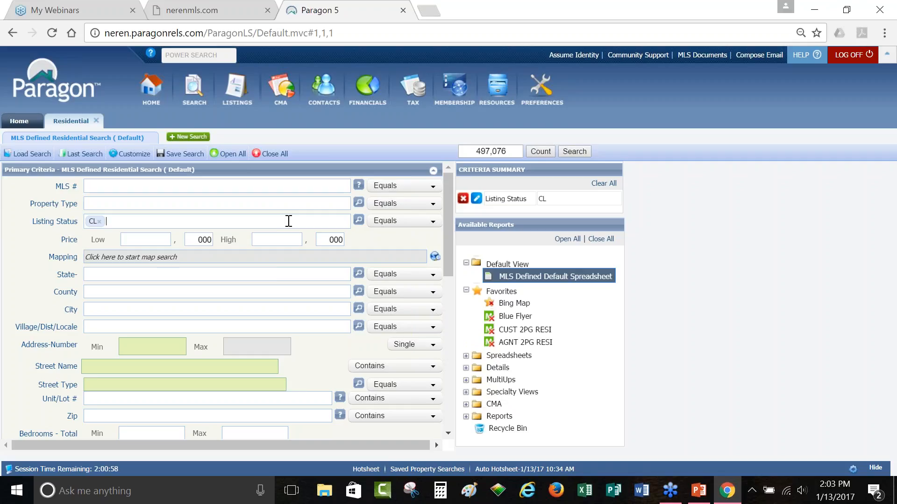
Step: Add Active and all Under Contract statuses so Listing Status covers CL, A, PE and AUC
{"action": "left_click", "coordinate": [363, 224]}
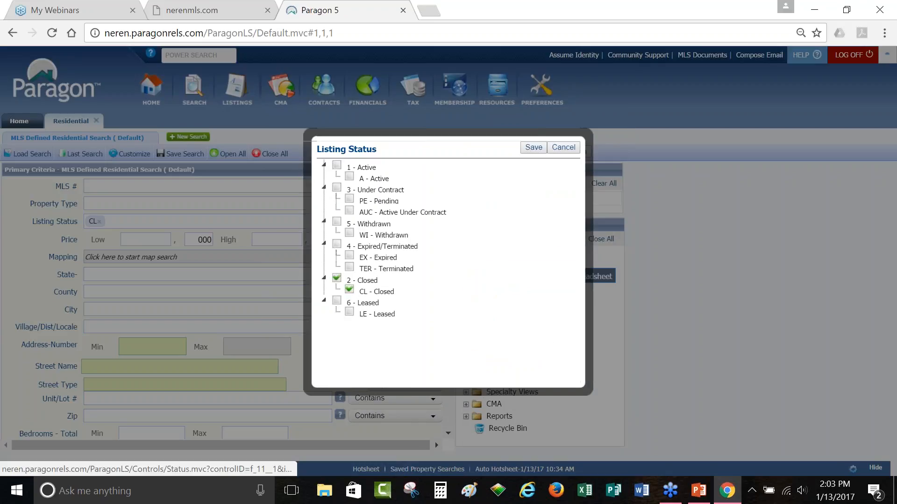
{"action": "left_click", "coordinate": [336, 165]}
{"action": "left_click", "coordinate": [336, 189]}
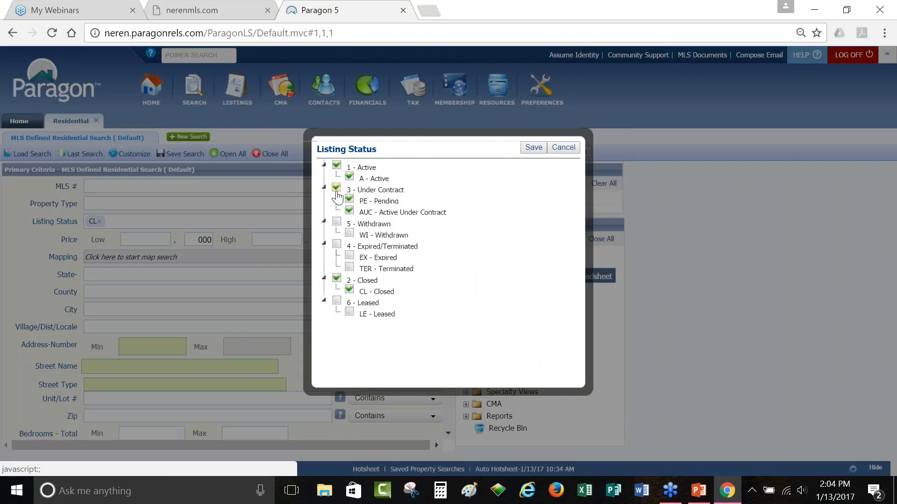
{"action": "left_click", "coordinate": [533, 149]}
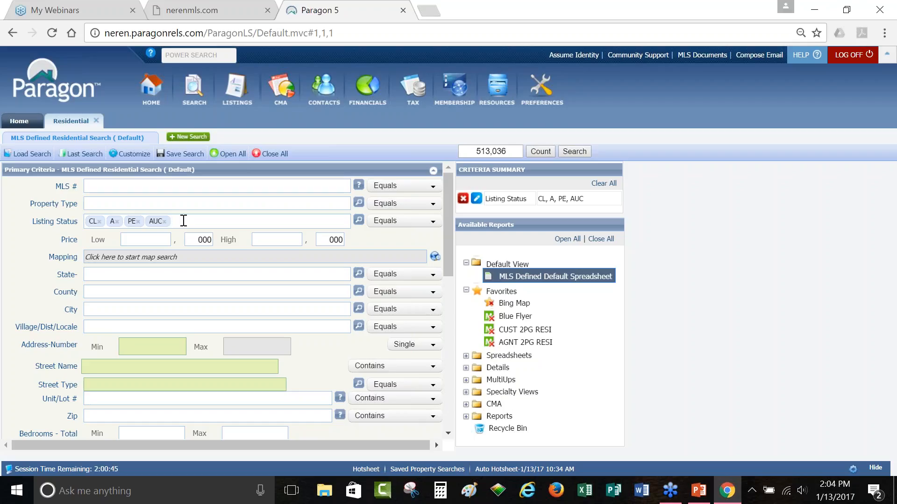
{"action": "type", "text": "with"}
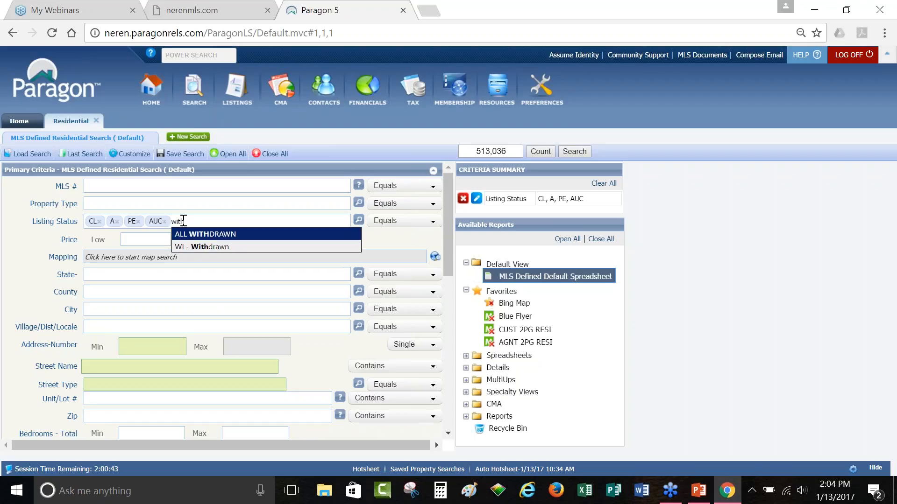
{"action": "key", "text": "BackSpace"}
{"action": "key", "text": "BackSpace"}
{"action": "key", "text": "BackSpace"}
{"action": "key", "text": "BackSpace"}
{"action": "left_click", "coordinate": [324, 377]}
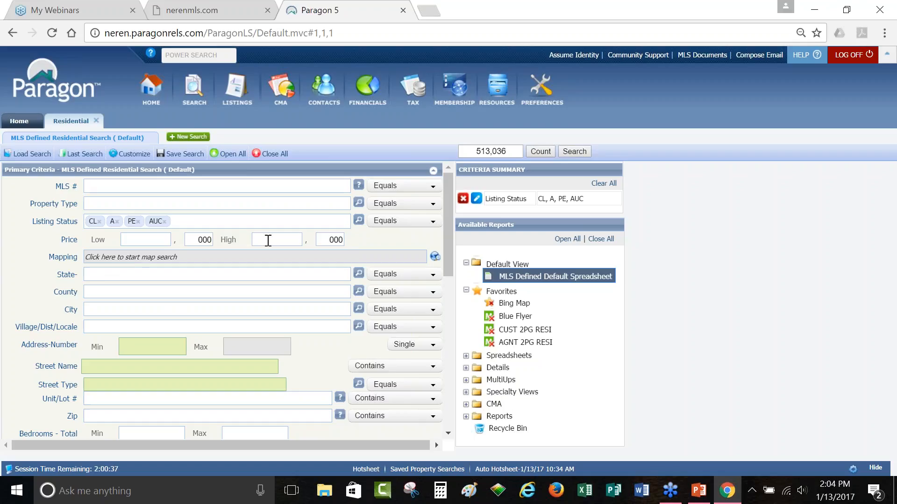
{"action": "scroll", "coordinate": [267, 242], "scroll_direction": "down", "scroll_amount": 2}
{"action": "scroll", "coordinate": [267, 242], "scroll_direction": "down", "scroll_amount": 2}
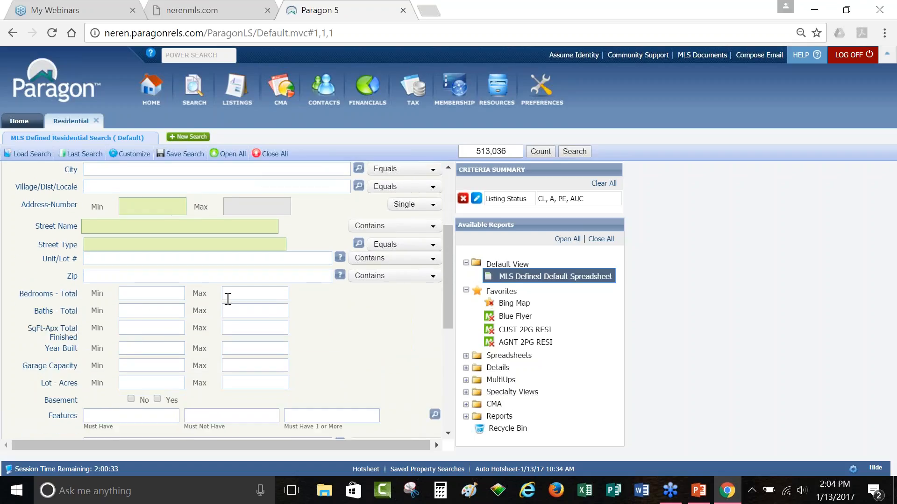
Step: Enter 2 as the minimum and 4 as the maximum for Bedrooms - Total
{"action": "left_click", "coordinate": [175, 295]}
{"action": "type", "text": "2"}
{"action": "key", "text": "Tab"}
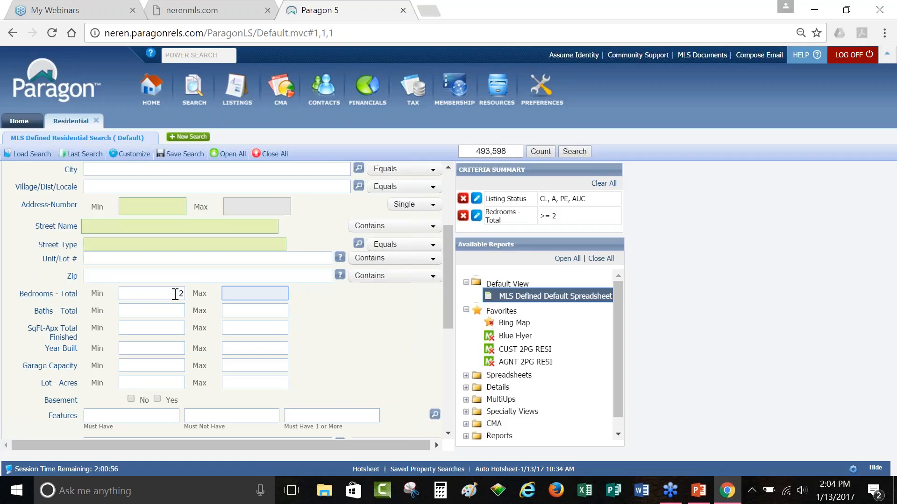
{"action": "key", "text": "shift+Tab"}
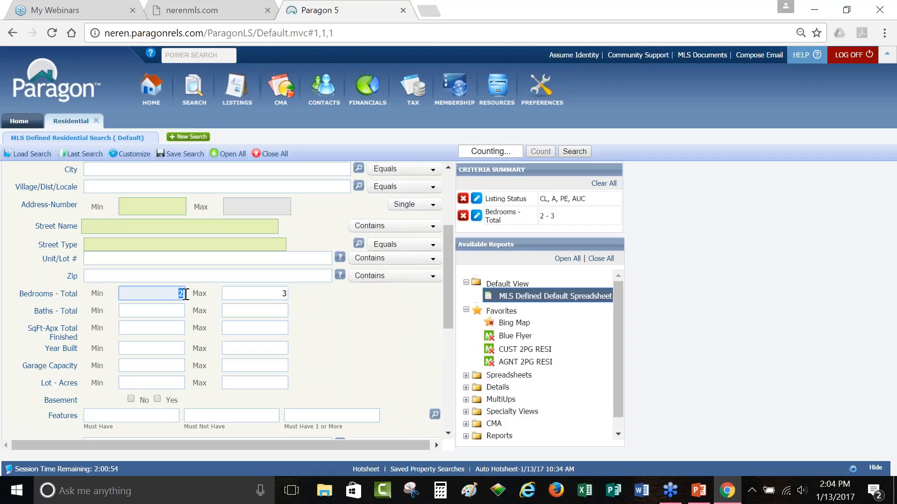
{"action": "key", "text": "BackSpace"}
{"action": "key", "text": "Tab"}
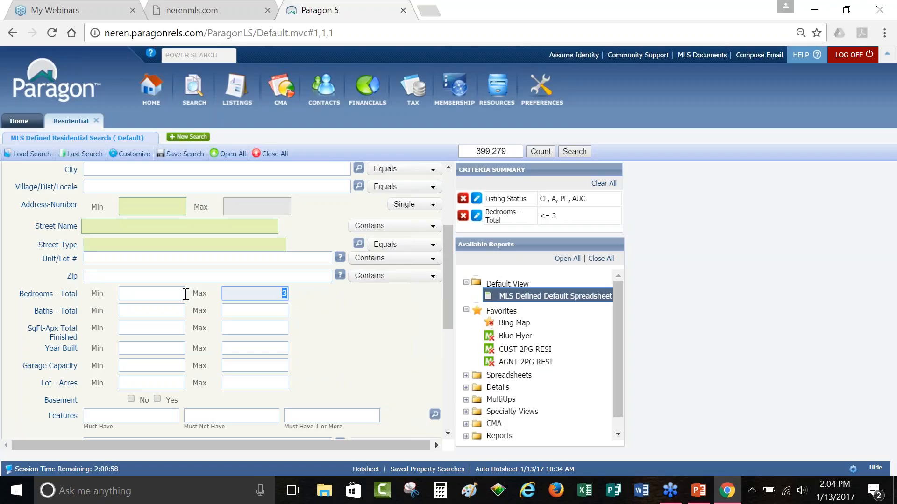
{"action": "left_click", "coordinate": [180, 293]}
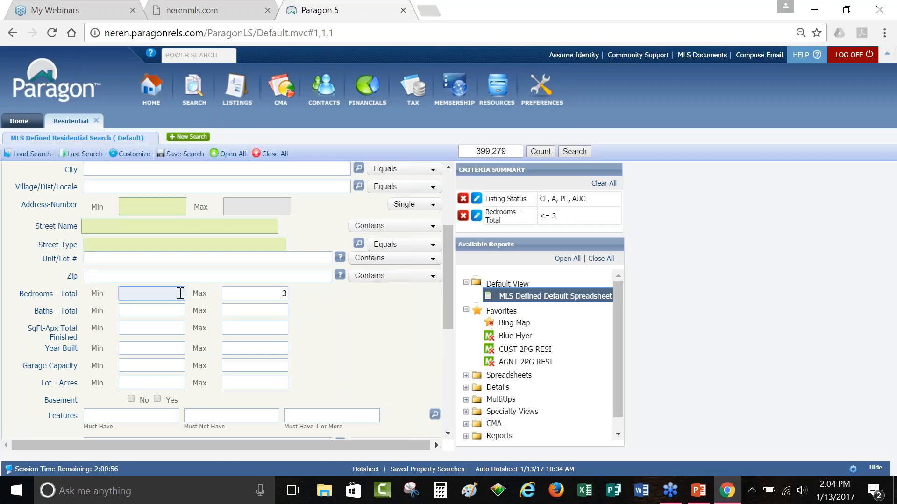
{"action": "left_click", "coordinate": [280, 297]}
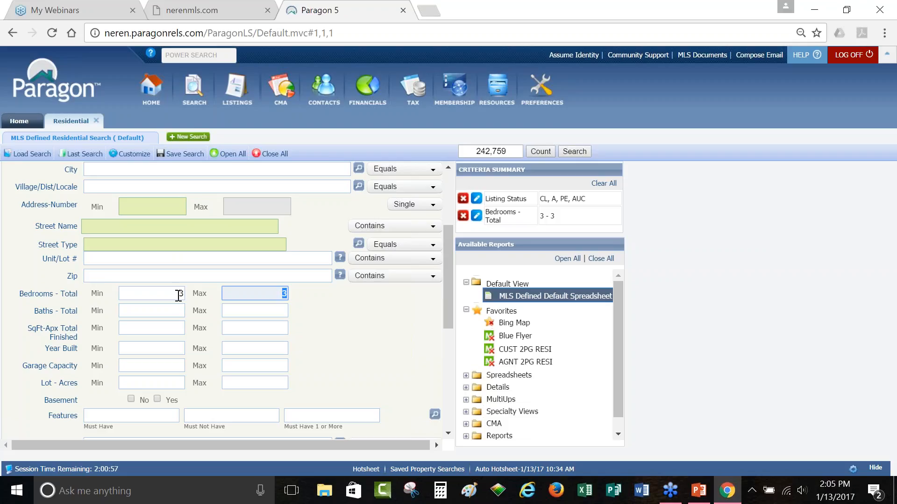
{"action": "key", "text": "shift+Tab"}
{"action": "type", "text": "2"}
{"action": "key", "text": "Tab"}
{"action": "type", "text": "4"}
{"action": "left_click", "coordinate": [327, 316]}
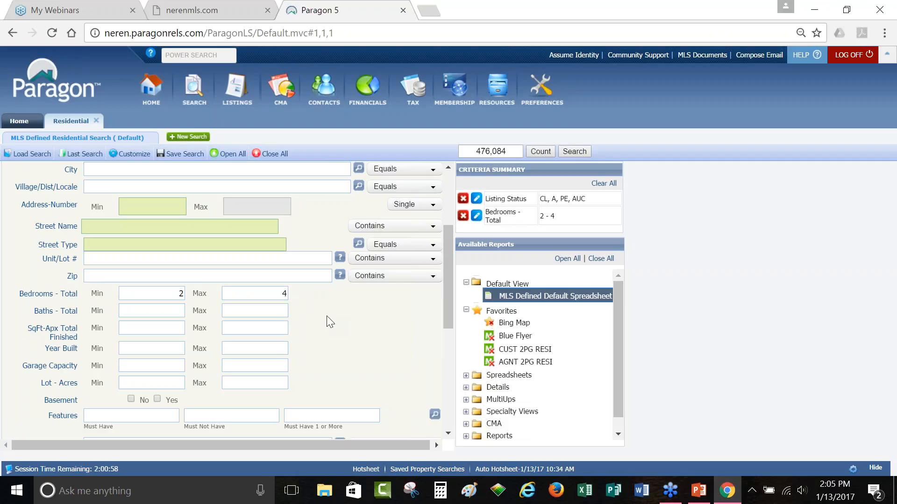
{"action": "scroll", "coordinate": [327, 317], "scroll_direction": "down", "scroll_amount": 3}
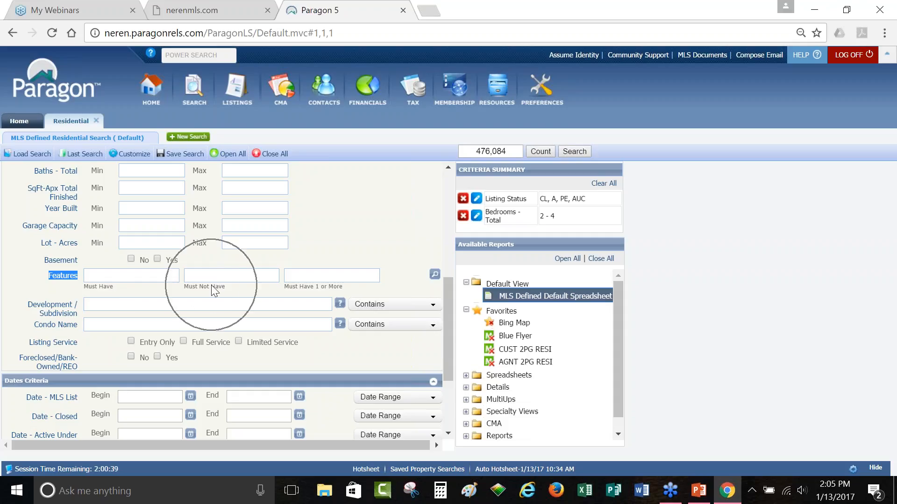
{"action": "left_click", "coordinate": [319, 285]}
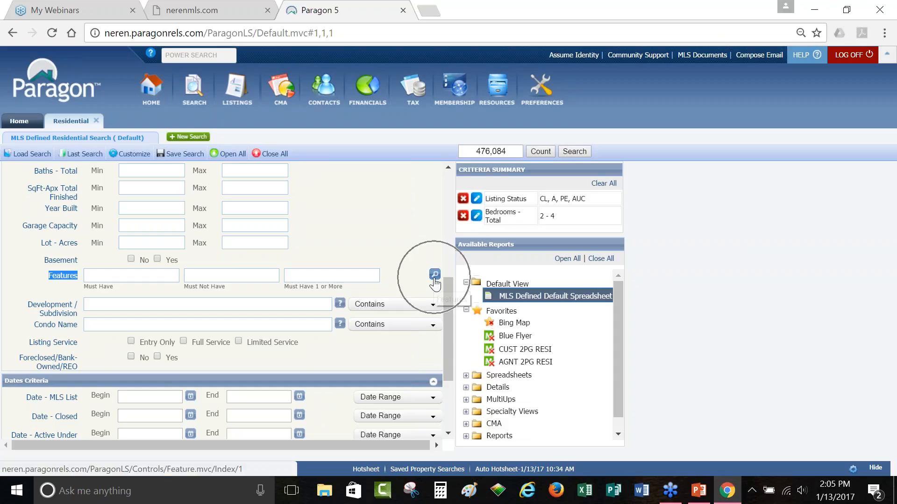
{"action": "left_click", "coordinate": [344, 276]}
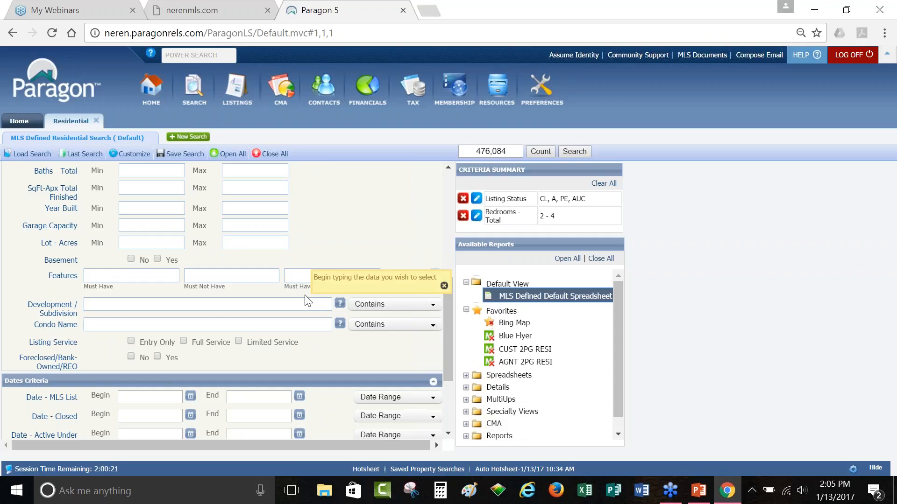
{"action": "left_click", "coordinate": [156, 277]}
{"action": "type", "text": "colon"}
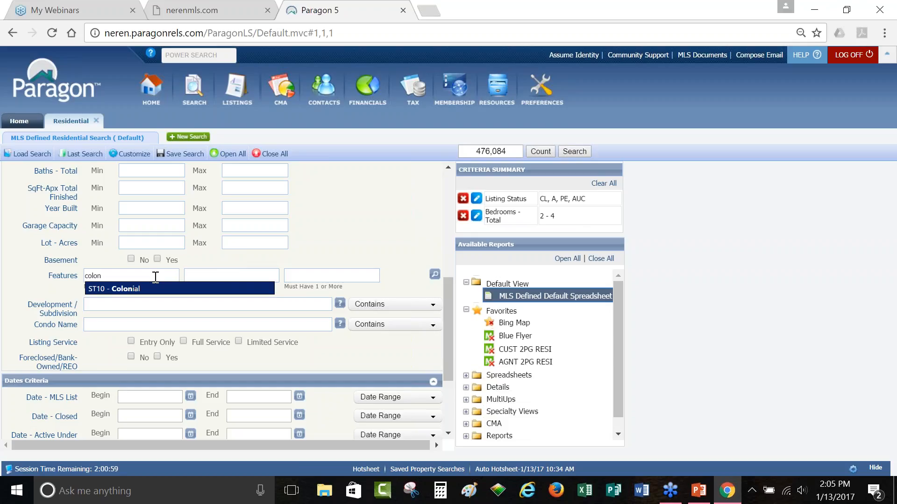
{"action": "key", "text": "Return"}
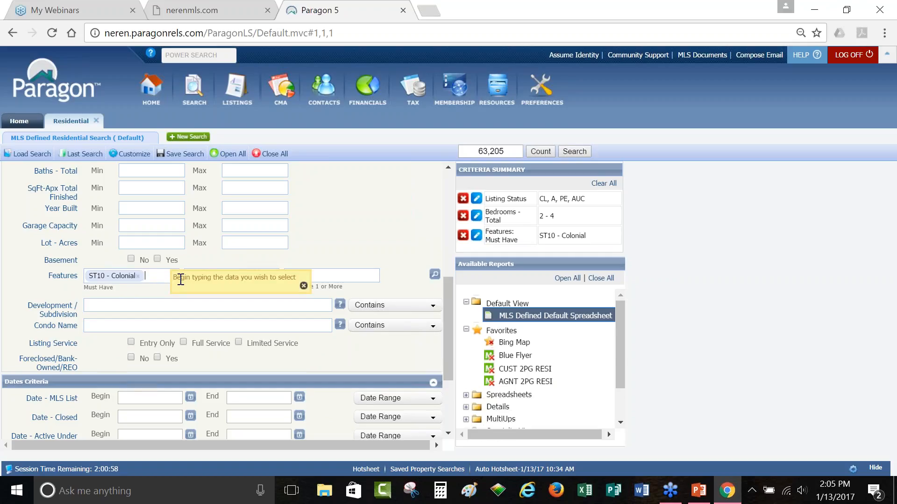
{"action": "left_click", "coordinate": [333, 278]}
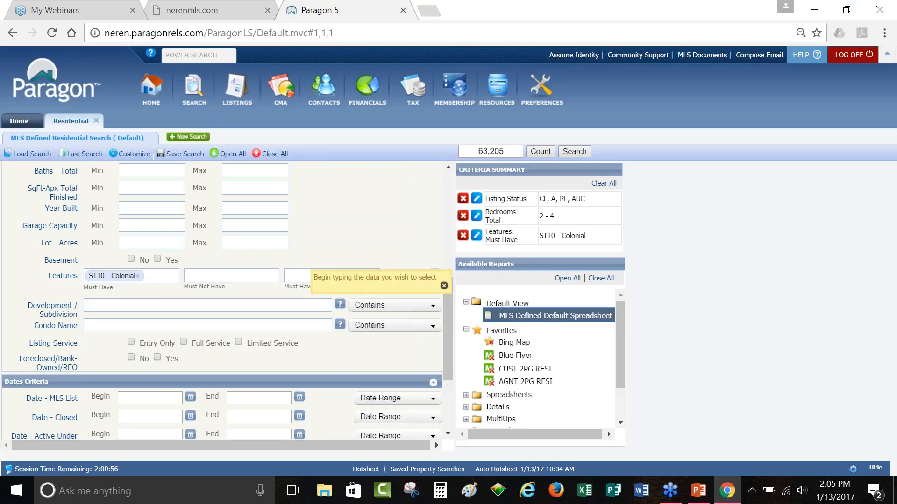
{"action": "type", "text": "master"}
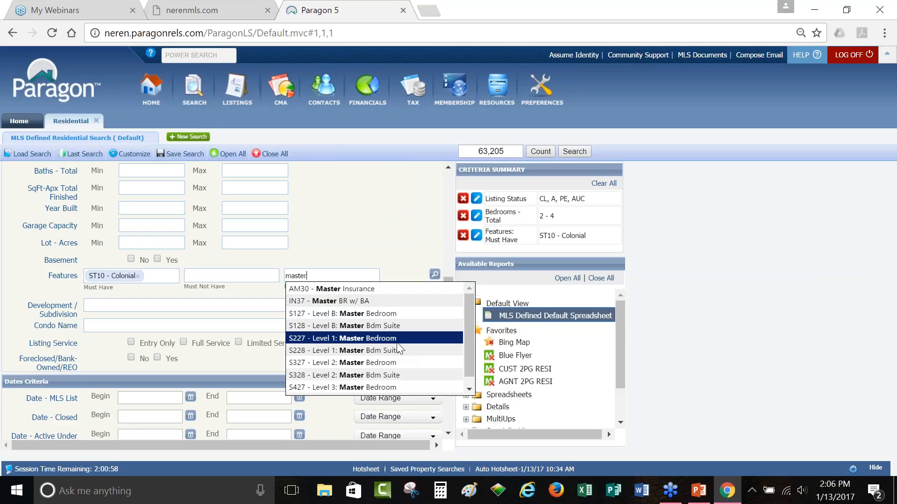
{"action": "left_click", "coordinate": [268, 275]}
{"action": "left_click", "coordinate": [300, 276]}
{"action": "type", "text": "wat"}
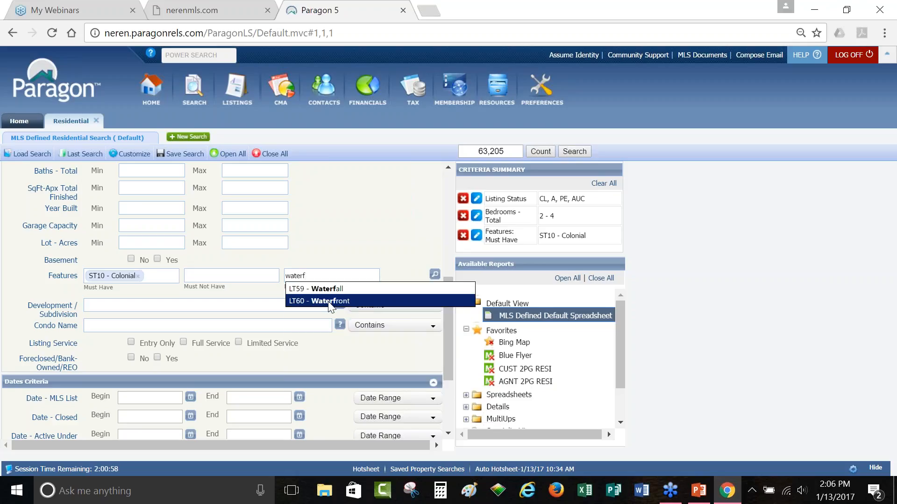
{"action": "key", "text": "BackSpace"}
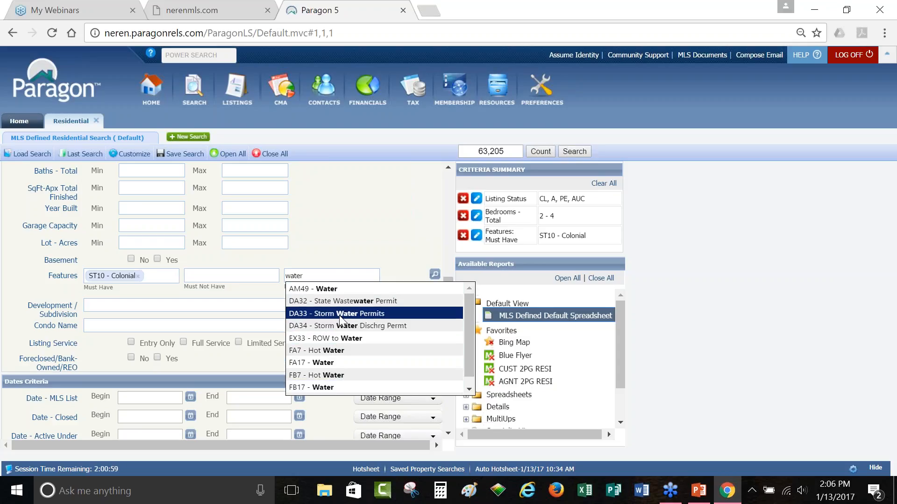
{"action": "key", "text": "BackSpace"}
{"action": "key", "text": "BackSpace"}
{"action": "key", "text": "BackSpace"}
{"action": "key", "text": "BackSpace"}
{"action": "key", "text": "BackSpace"}
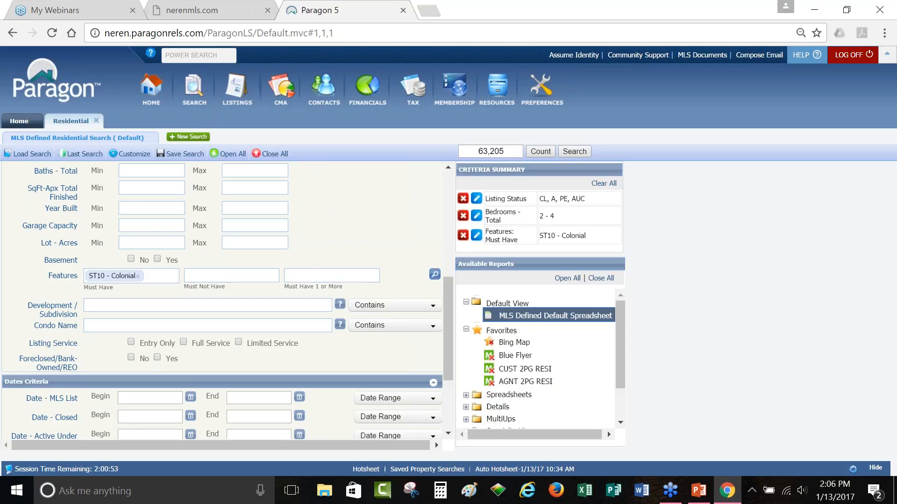
Step: In the full Features list, mark DW12 - Paved as Must Have and CO2 - Air Conditioning Units as Must Have 1 or More
{"action": "left_click", "coordinate": [434, 275]}
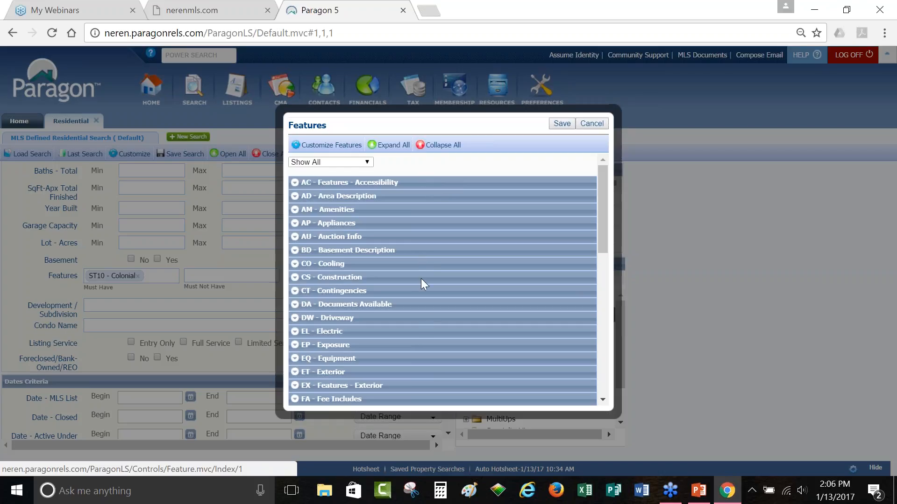
{"action": "left_click", "coordinate": [296, 212]}
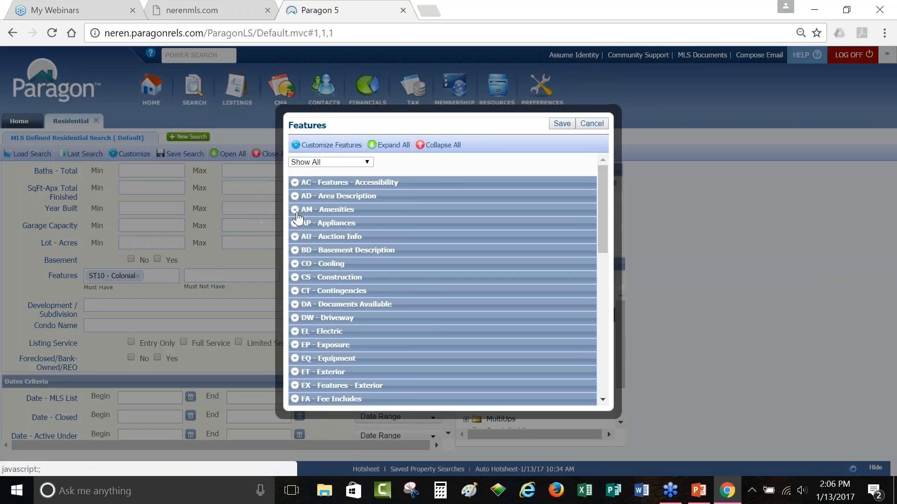
{"action": "left_click", "coordinate": [295, 320]}
{"action": "scroll", "coordinate": [320, 318], "scroll_direction": "down", "scroll_amount": 3}
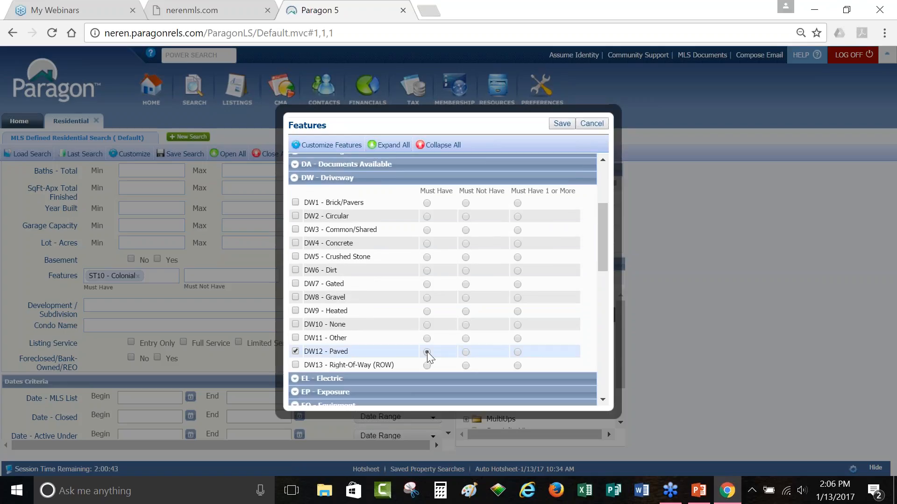
{"action": "scroll", "coordinate": [419, 350], "scroll_direction": "up", "scroll_amount": 3}
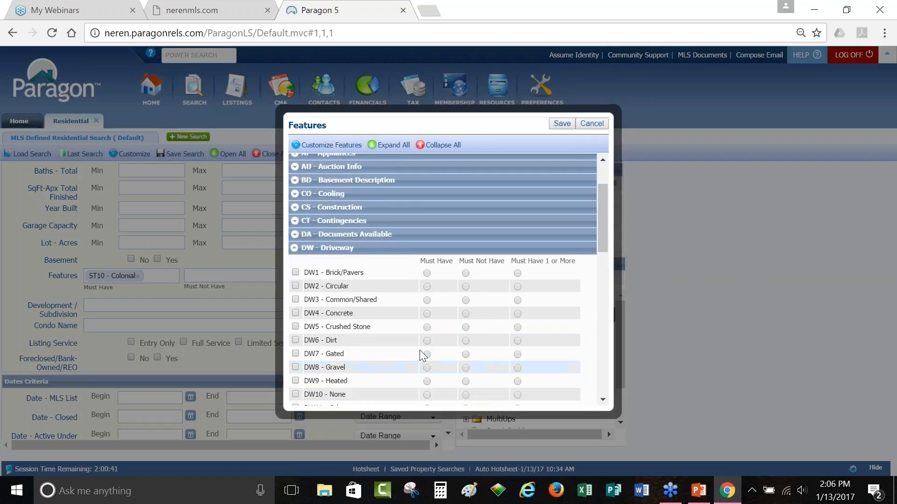
{"action": "left_click", "coordinate": [295, 264]}
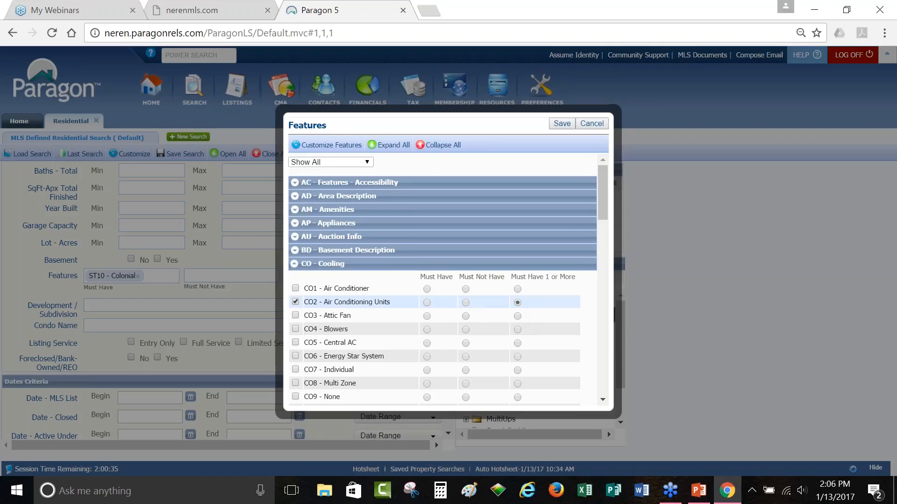
{"action": "left_click_drag", "start_coordinate": [420, 277], "coordinate": [460, 276]}
{"action": "left_click", "coordinate": [462, 277]}
{"action": "left_click_drag", "start_coordinate": [522, 272], "coordinate": [579, 275]}
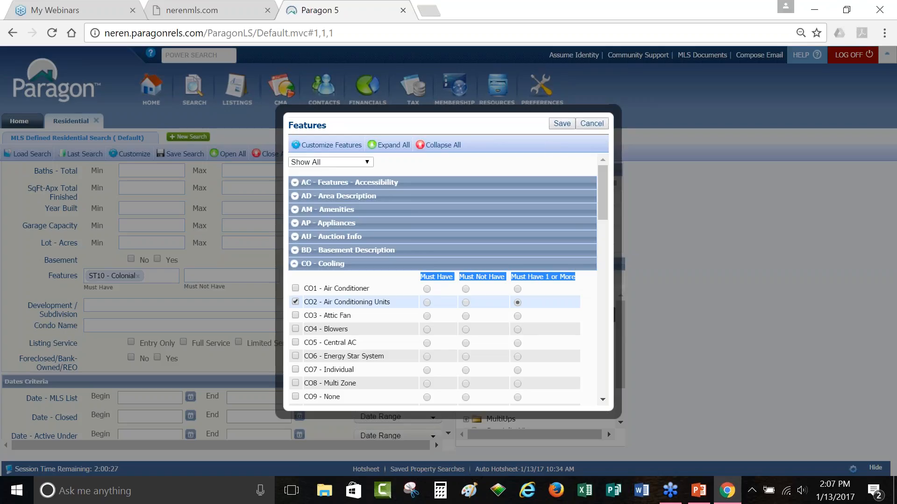
Step: Save the Paved driveway and Air Conditioning Units features into the search, leaving 22 matches
{"action": "left_click", "coordinate": [563, 125]}
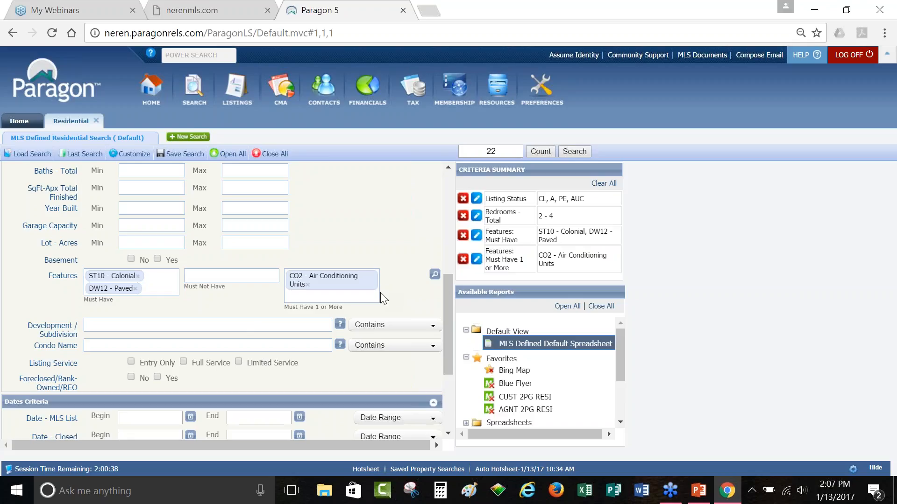
{"action": "scroll", "coordinate": [381, 292], "scroll_direction": "down", "scroll_amount": 3}
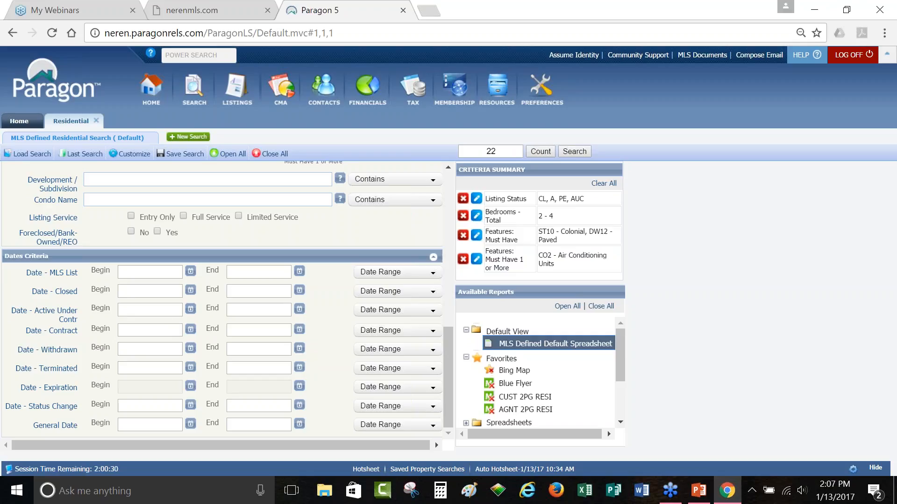
Step: Set the Date - Closed range to the 12 Months Back preset
{"action": "left_click", "coordinate": [190, 290]}
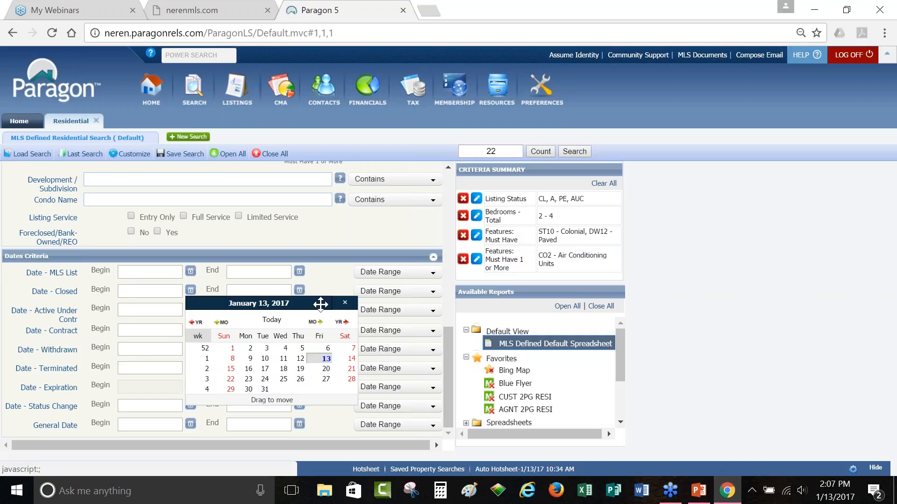
{"action": "left_click", "coordinate": [345, 303]}
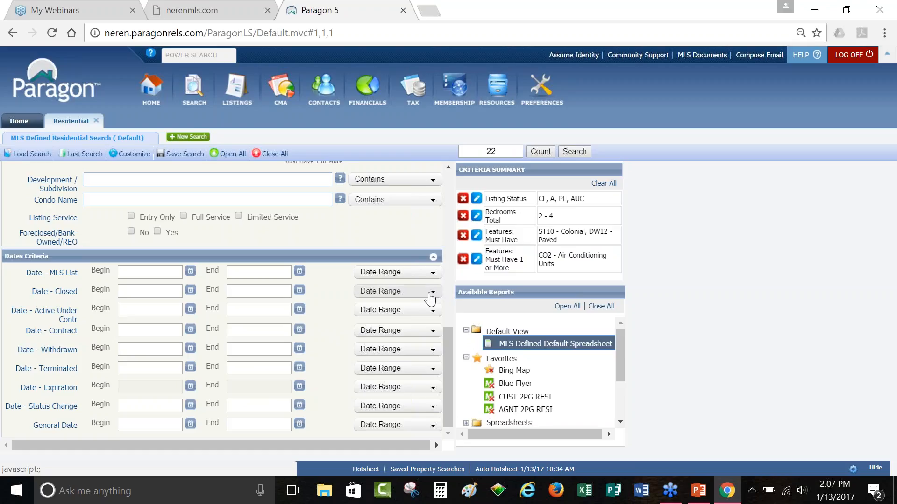
{"action": "left_click", "coordinate": [431, 297]}
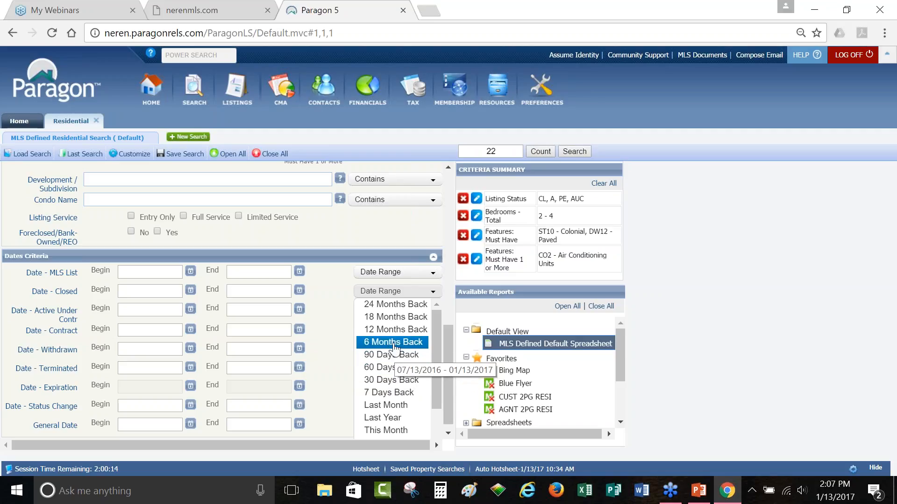
{"action": "left_click", "coordinate": [396, 329]}
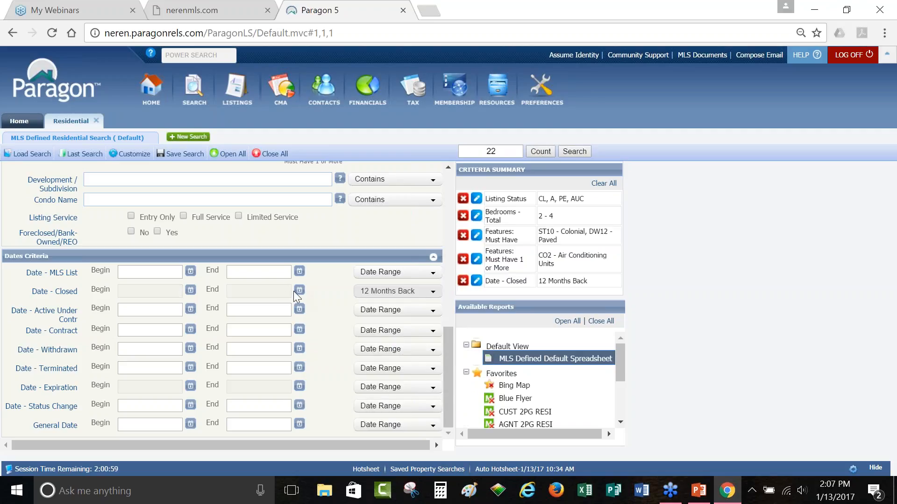
{"action": "mouse_move", "coordinate": [405, 302]}
{"action": "scroll", "coordinate": [345, 318], "scroll_direction": "up", "scroll_amount": 3}
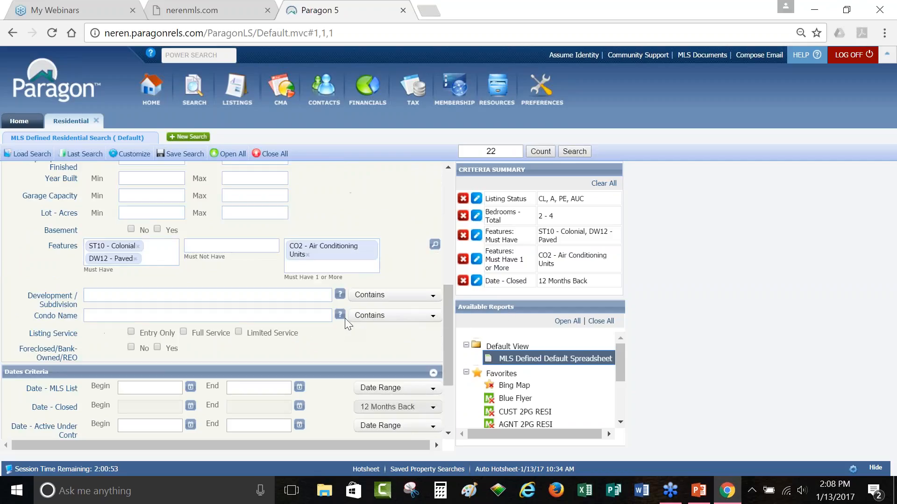
{"action": "mouse_move", "coordinate": [340, 318]}
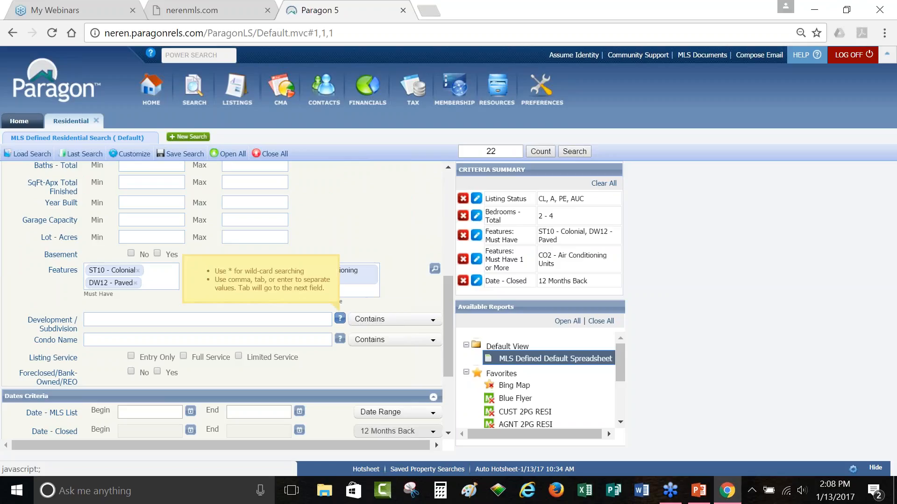
{"action": "scroll", "coordinate": [340, 318], "scroll_direction": "up", "scroll_amount": 3}
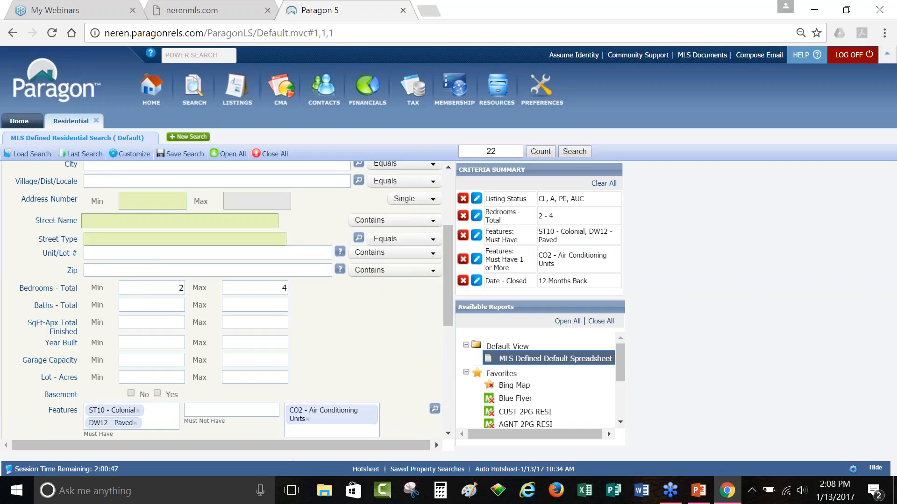
{"action": "scroll", "coordinate": [233, 300], "scroll_direction": "up", "scroll_amount": 3}
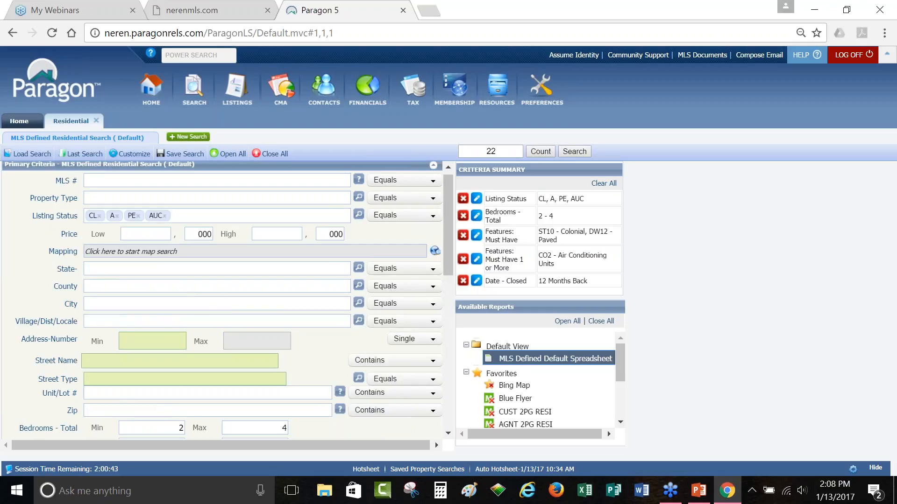
{"action": "mouse_move", "coordinate": [140, 158]}
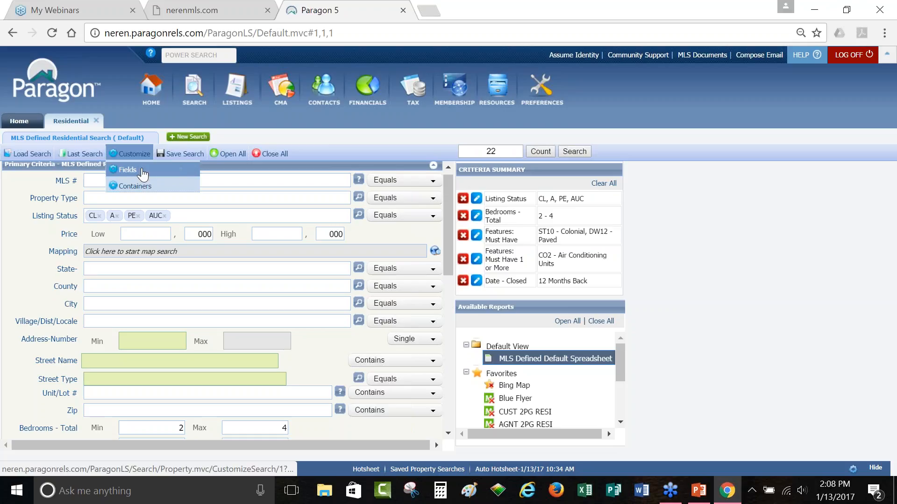
Step: In the search form's Fields list, remove Listing Service and move Year Built up below Price
{"action": "left_click", "coordinate": [143, 175]}
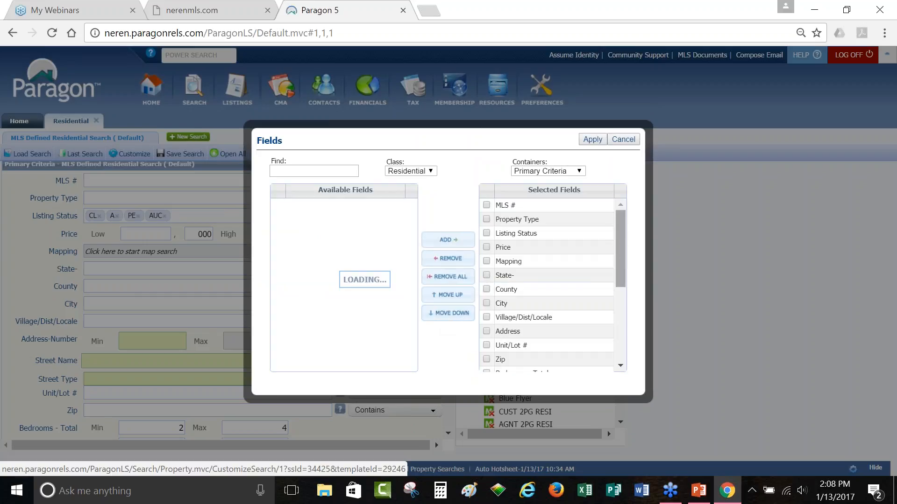
{"action": "left_click_drag", "start_coordinate": [621, 245], "coordinate": [609, 335]}
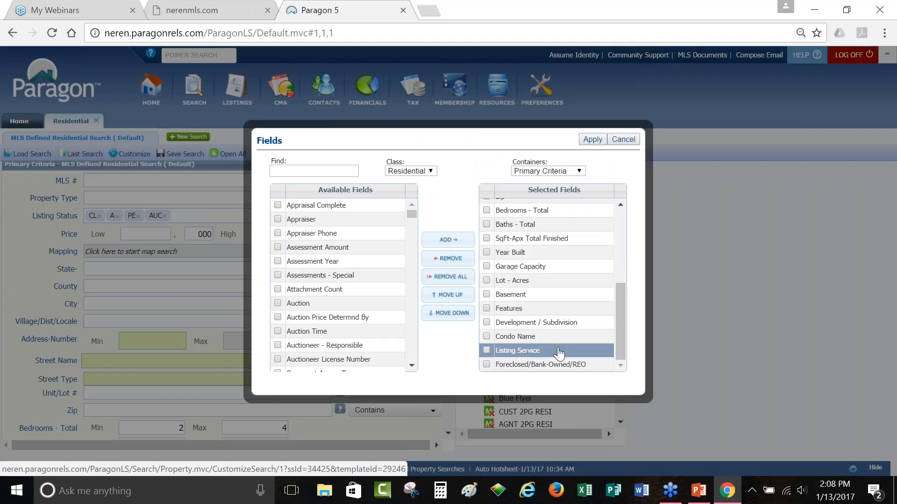
{"action": "double_click", "coordinate": [531, 355]}
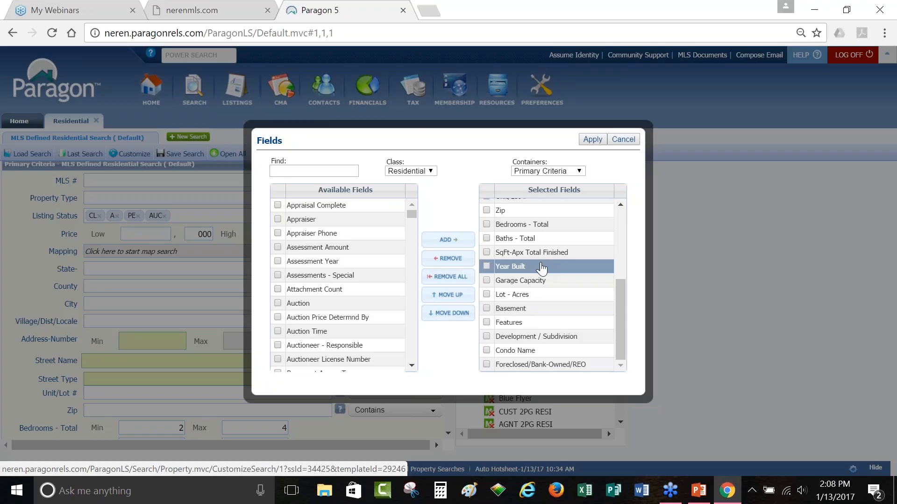
{"action": "scroll", "coordinate": [551, 269], "scroll_direction": "up", "scroll_amount": 3}
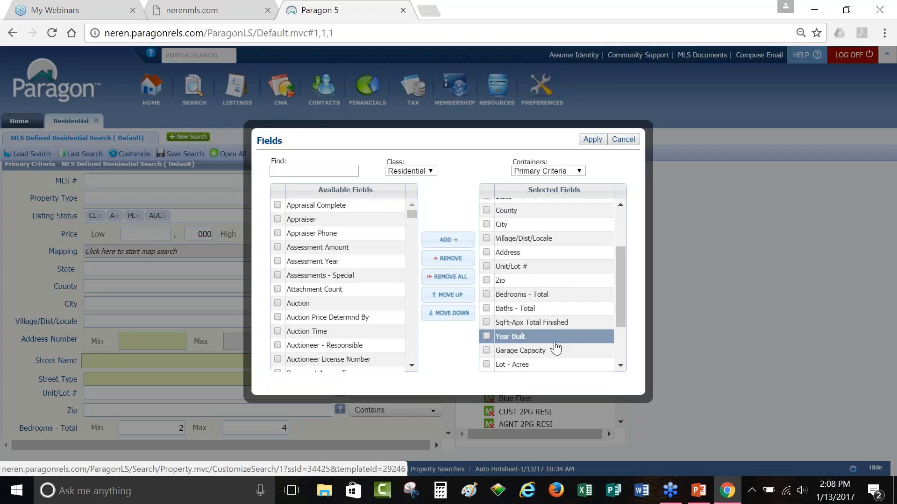
{"action": "left_click_drag", "start_coordinate": [555, 346], "coordinate": [552, 253]}
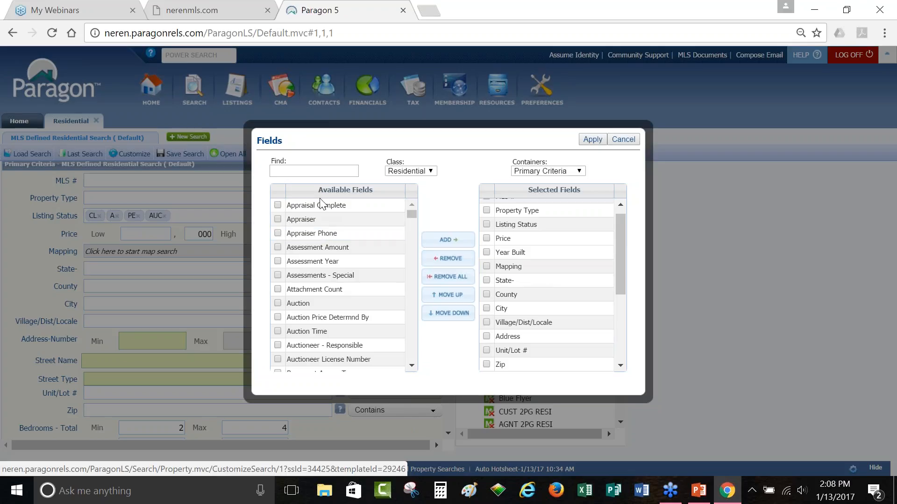
{"action": "key", "text": "ctrl"}
{"action": "key", "text": "ctrl"}
{"action": "key", "text": "ctrl"}
{"action": "left_click", "coordinate": [279, 169]}
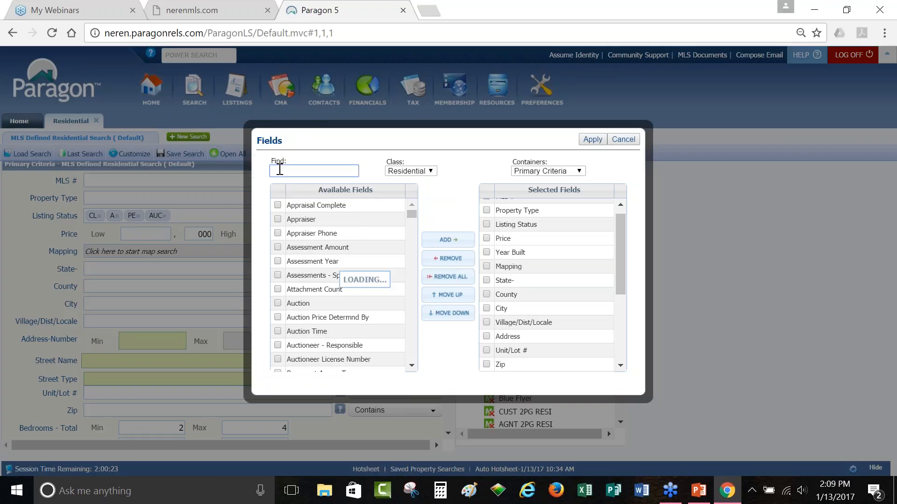
Step: Search the available fields for 'garag' and add Garage and Garage Type
{"action": "type", "text": "gara"}
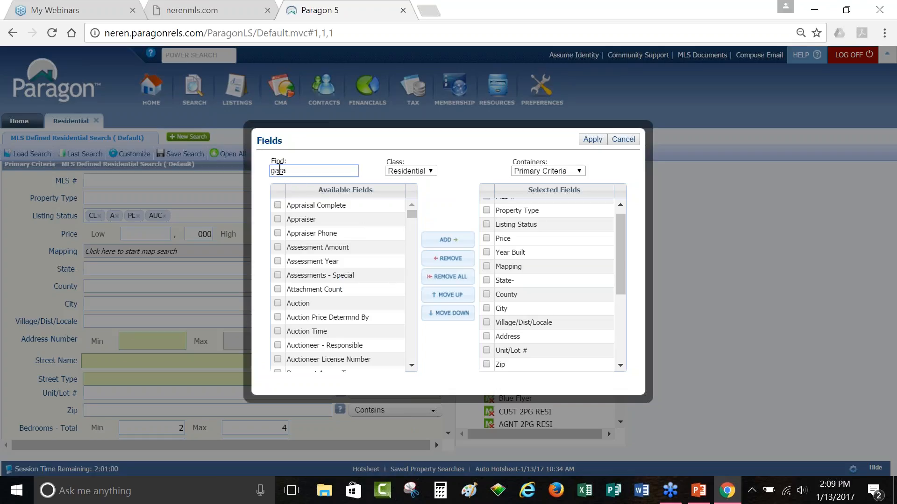
{"action": "type", "text": "g"}
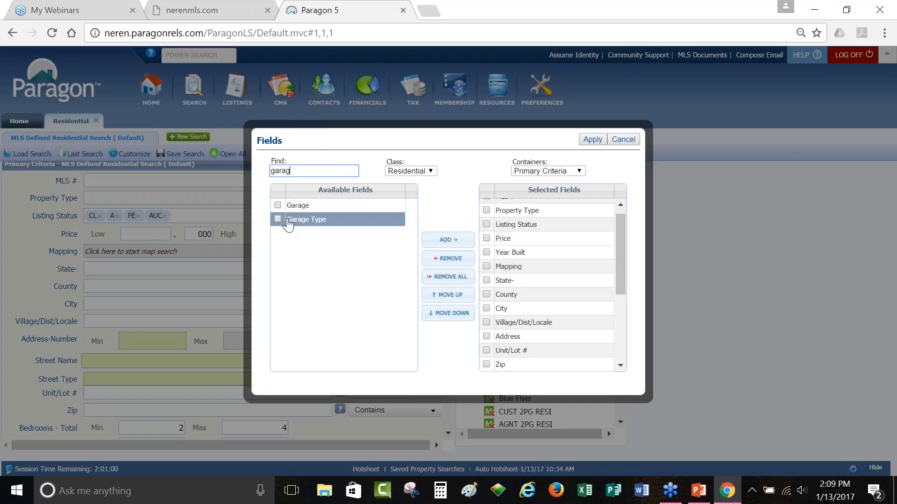
{"action": "left_click", "coordinate": [278, 205]}
{"action": "left_click", "coordinate": [278, 220]}
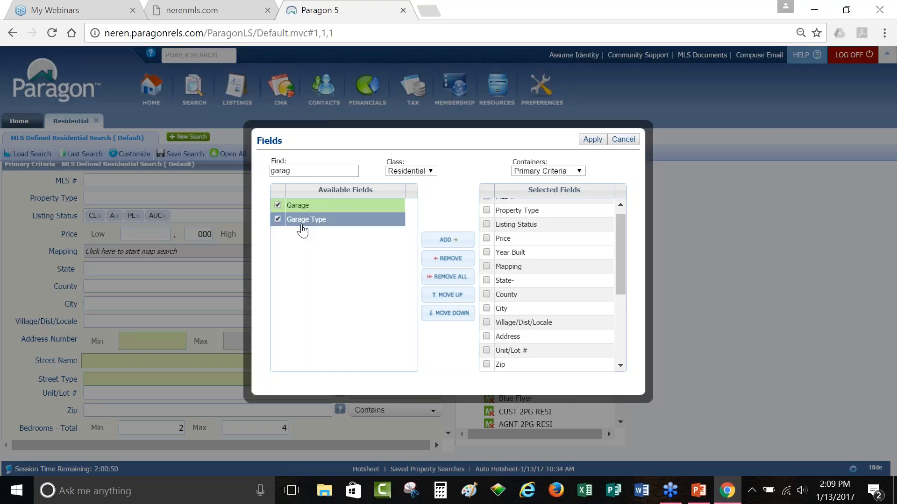
{"action": "left_click", "coordinate": [460, 241]}
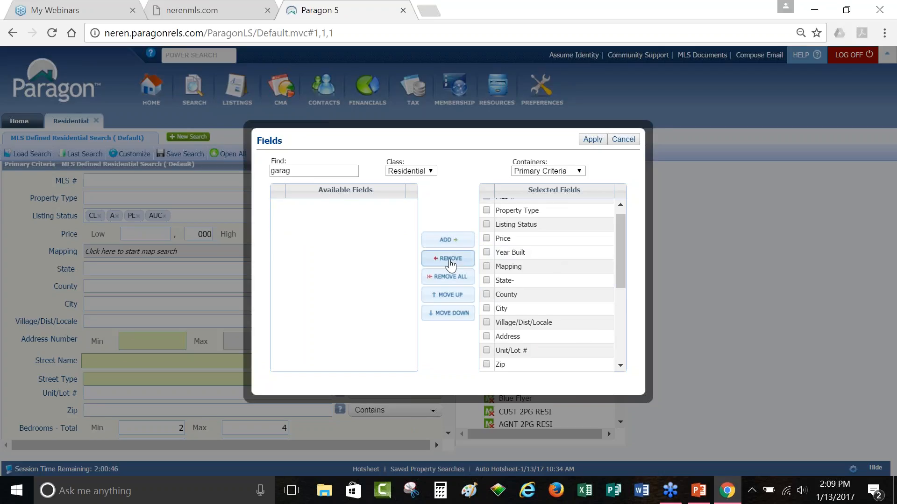
Step: Move Garage and Garage Type up together until they sit above Garage Capacity
{"action": "left_click_drag", "start_coordinate": [623, 223], "coordinate": [640, 309]}
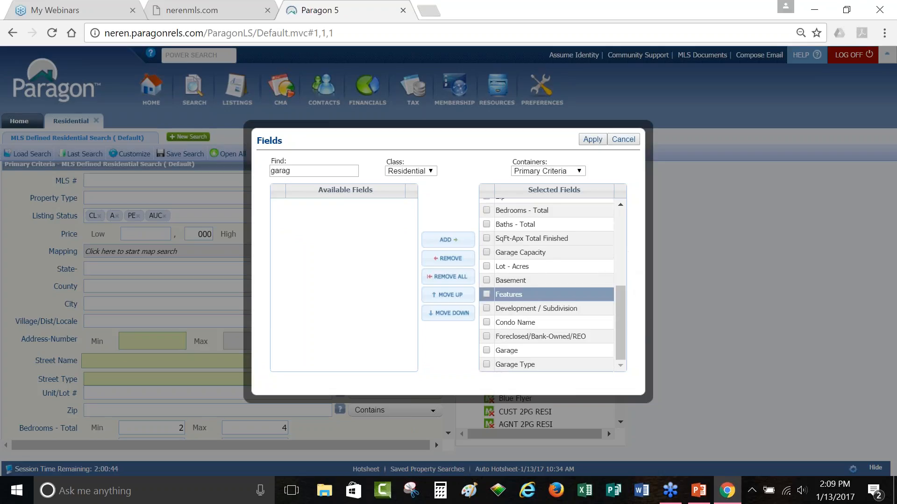
{"action": "left_click", "coordinate": [555, 365]}
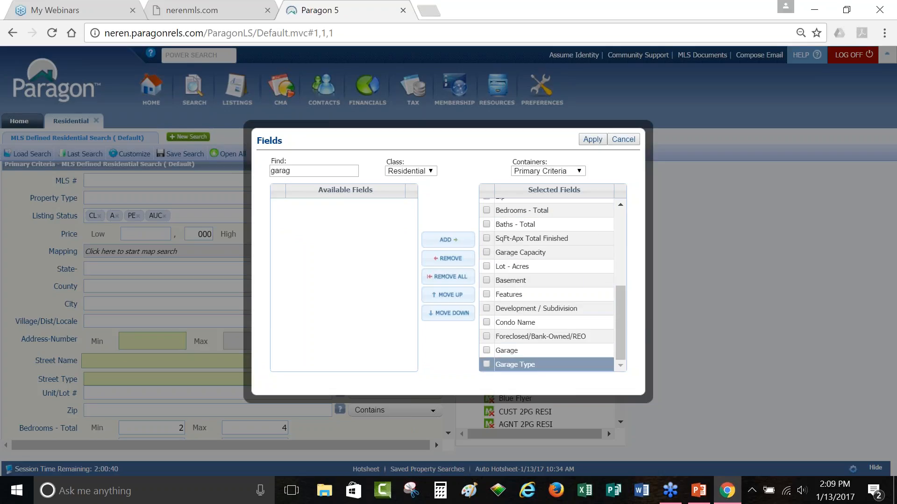
{"action": "left_click", "coordinate": [487, 351]}
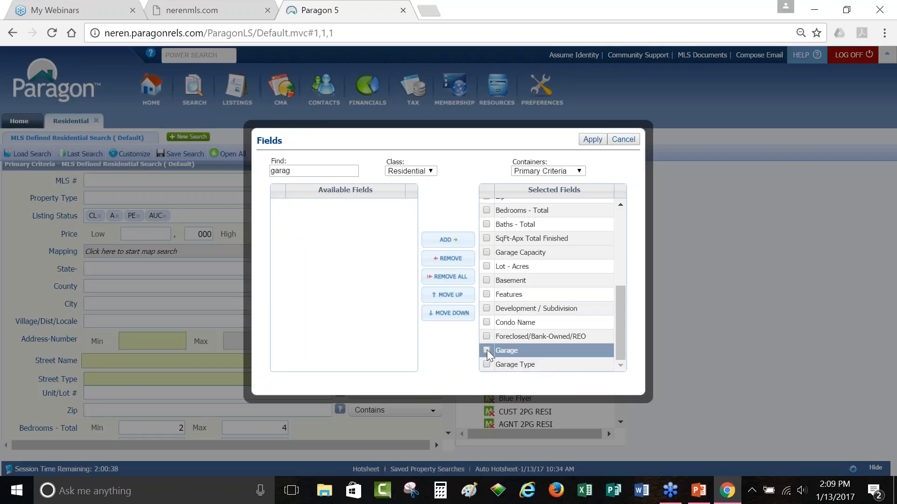
{"action": "left_click", "coordinate": [486, 351]}
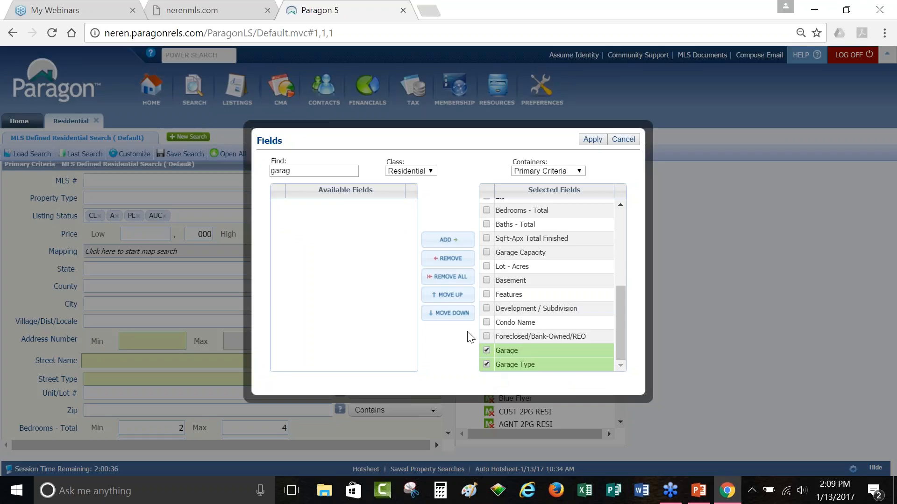
{"action": "left_click", "coordinate": [455, 295]}
{"action": "left_click", "coordinate": [456, 296]}
{"action": "left_click", "coordinate": [456, 297]}
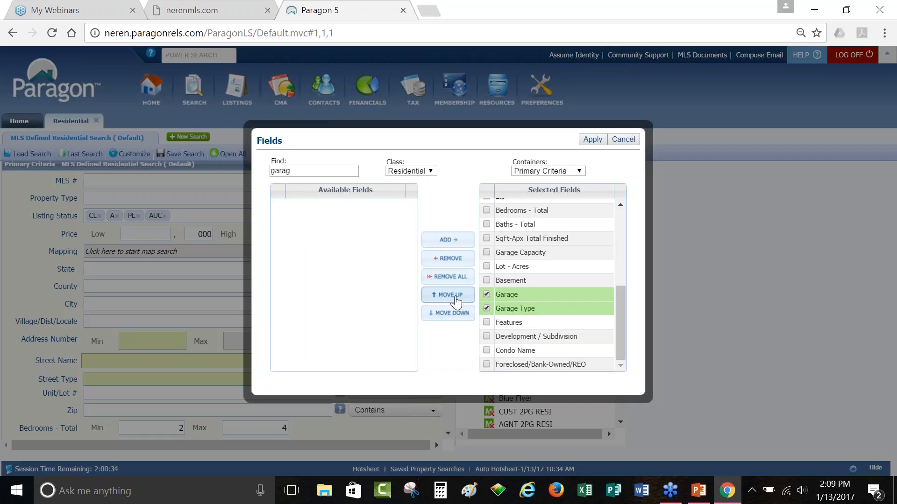
{"action": "left_click", "coordinate": [456, 296]}
{"action": "left_click", "coordinate": [456, 299]}
{"action": "left_click", "coordinate": [455, 299]}
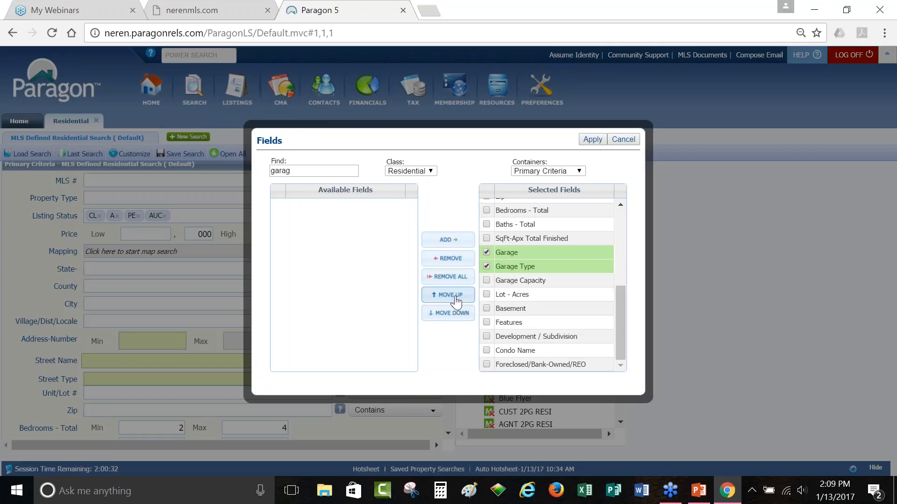
{"action": "left_click", "coordinate": [514, 295]}
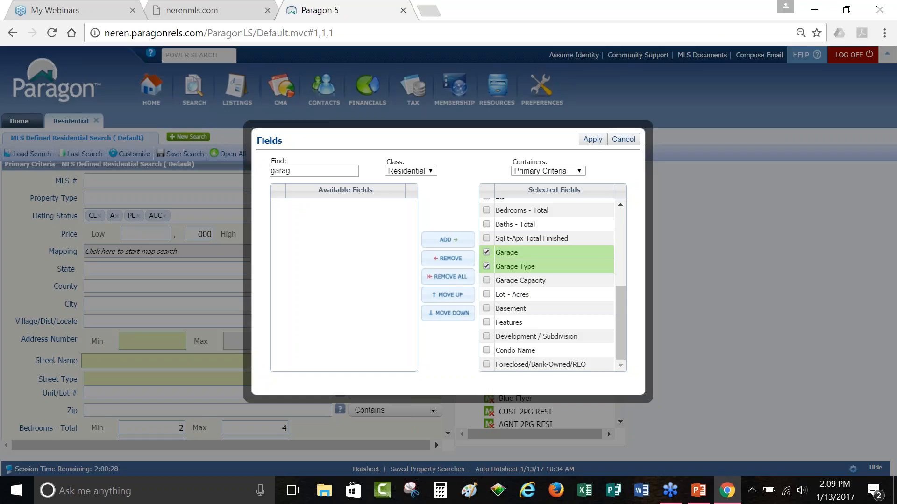
Step: Apply the new field layout and check that Garage and Garage Type appear above Garage Capacity
{"action": "left_click", "coordinate": [595, 140]}
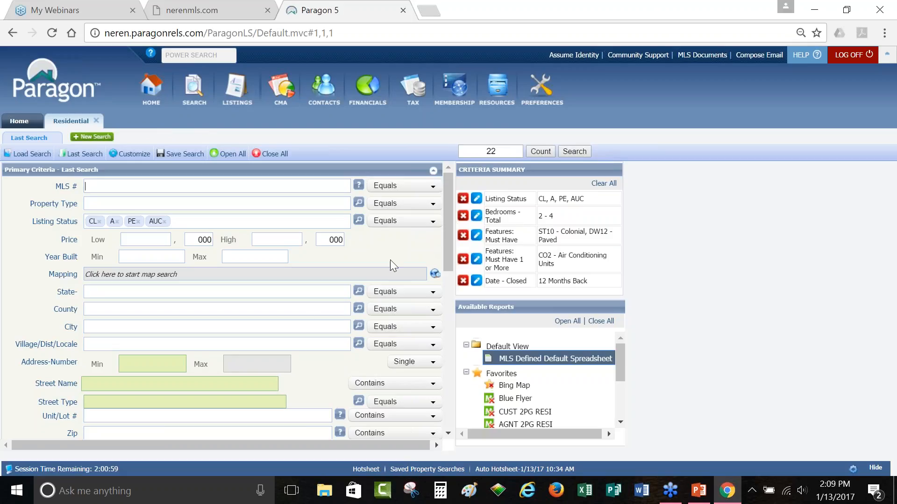
{"action": "scroll", "coordinate": [310, 310], "scroll_direction": "down", "scroll_amount": 2}
{"action": "scroll", "coordinate": [310, 315], "scroll_direction": "up", "scroll_amount": 2}
{"action": "scroll", "coordinate": [92, 303], "scroll_direction": "down", "scroll_amount": 3}
{"action": "scroll", "coordinate": [91, 301], "scroll_direction": "down", "scroll_amount": 2}
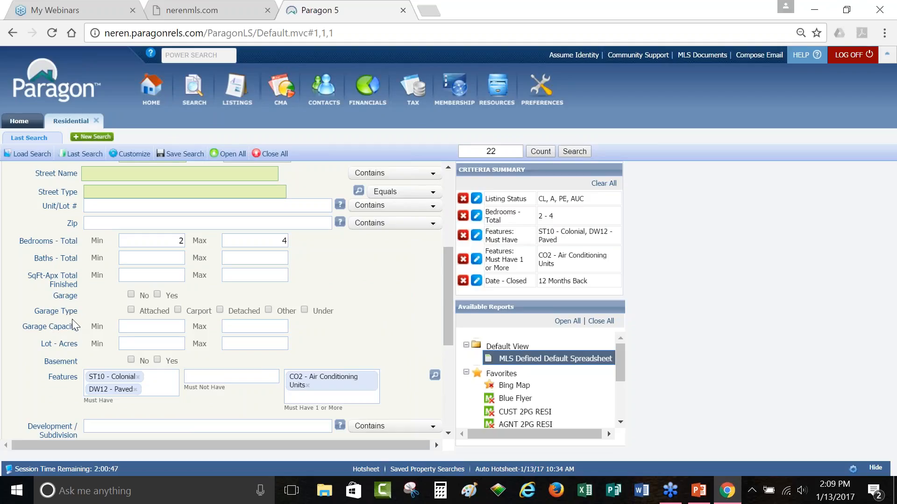
{"action": "scroll", "coordinate": [85, 335], "scroll_direction": "down", "scroll_amount": 2}
{"action": "scroll", "coordinate": [85, 335], "scroll_direction": "down", "scroll_amount": 2}
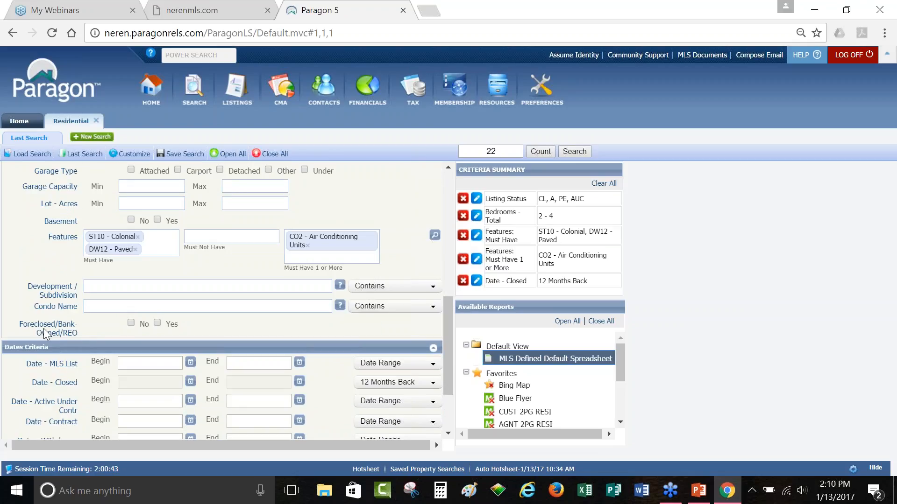
{"action": "scroll", "coordinate": [44, 331], "scroll_direction": "up", "scroll_amount": 5}
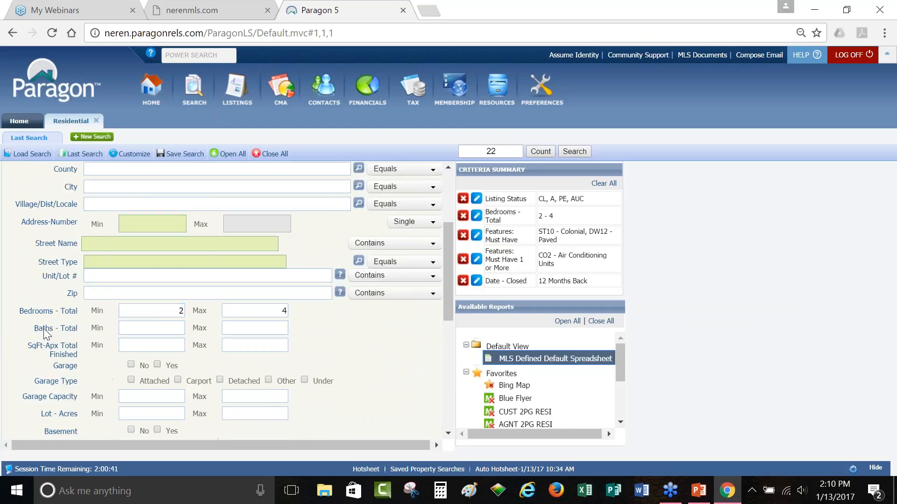
Step: Reopen the Customize Fields chooser and close it without changes
{"action": "left_click", "coordinate": [131, 154]}
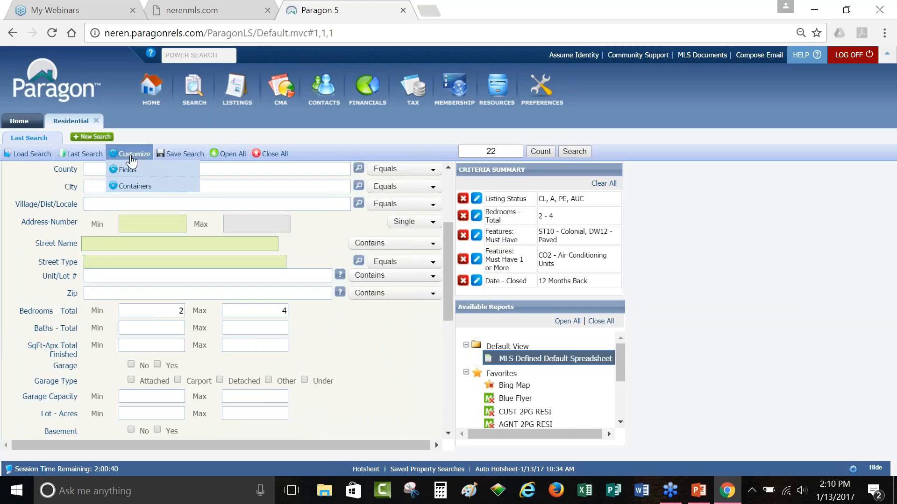
{"action": "left_click", "coordinate": [150, 174]}
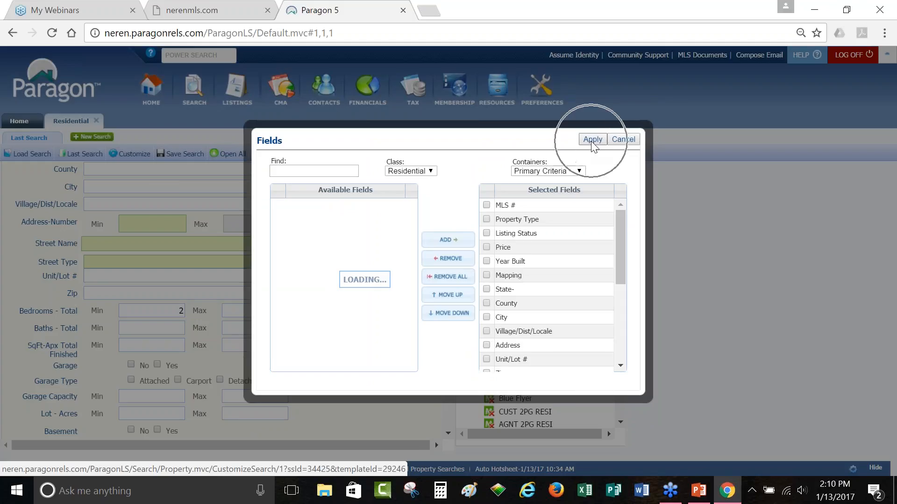
{"action": "left_click", "coordinate": [623, 140]}
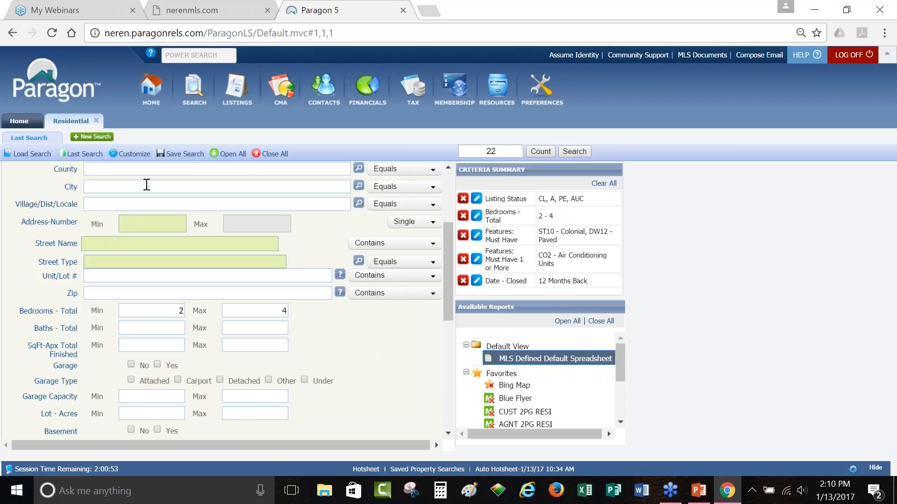
Step: Open the Save Search dropdown for the 22-listing residential search
{"action": "key", "text": "ctrl"}
{"action": "left_click", "coordinate": [185, 153]}
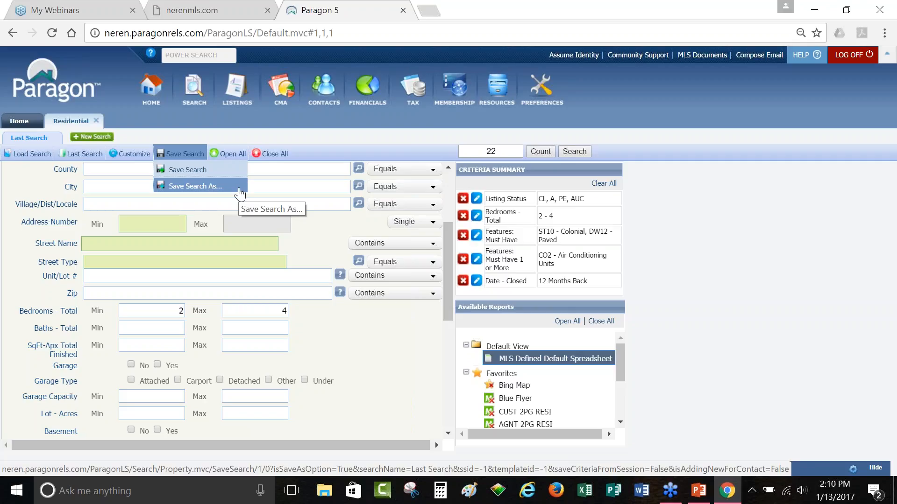
Step: Save this search under the new name 'Garage Type Search' as a template without criteria values
{"action": "left_click", "coordinate": [240, 189]}
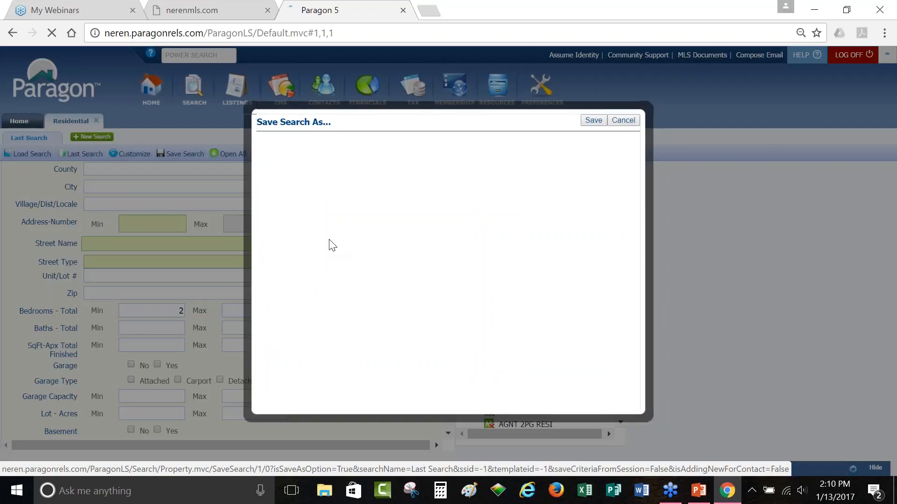
{"action": "left_click_drag", "start_coordinate": [324, 208], "coordinate": [255, 208]}
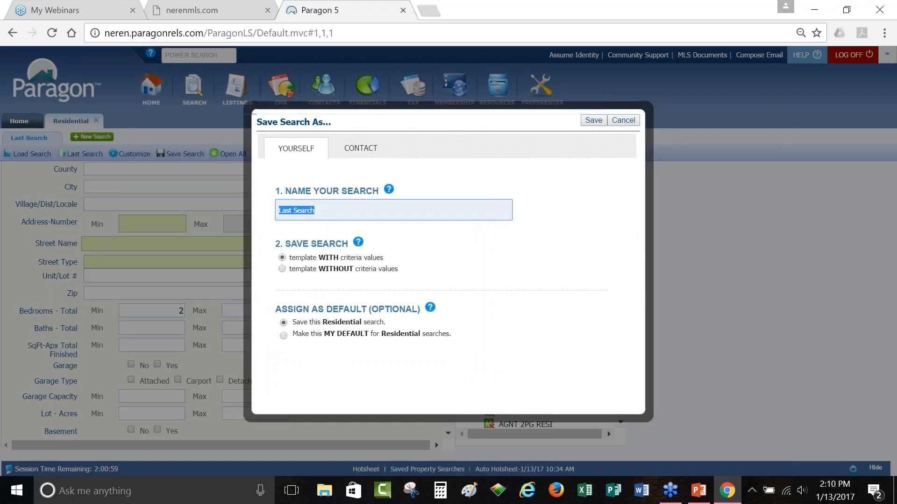
{"action": "type", "text": "Garage Type Search"}
{"action": "left_click_drag", "start_coordinate": [286, 243], "coordinate": [417, 263]}
{"action": "left_click", "coordinate": [383, 268]}
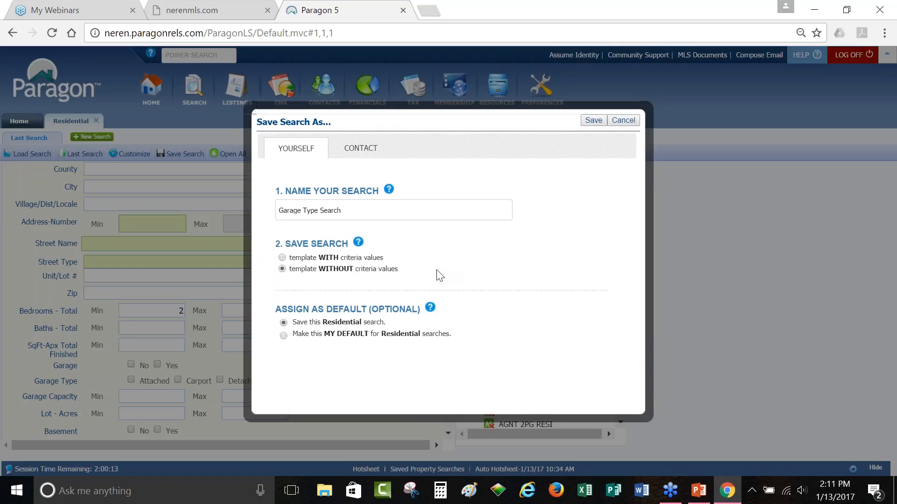
{"action": "left_click", "coordinate": [594, 122]}
{"action": "left_click", "coordinate": [593, 121]}
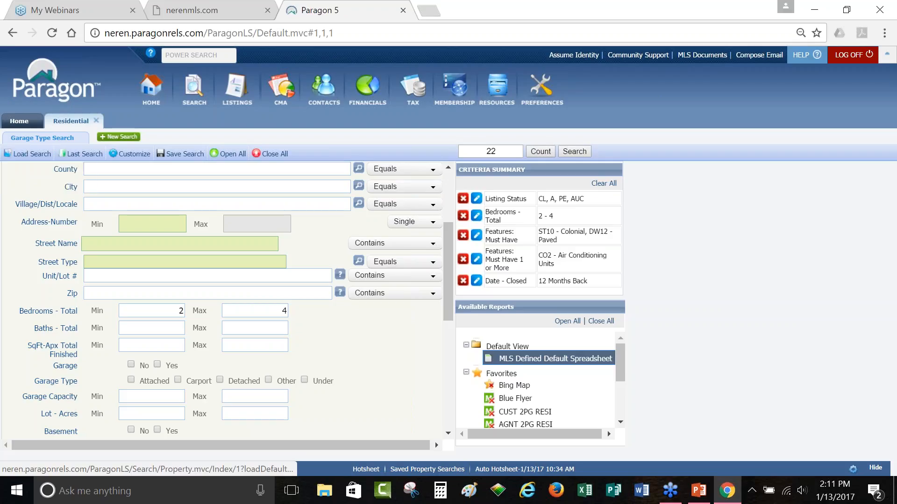
{"action": "left_click", "coordinate": [29, 156]}
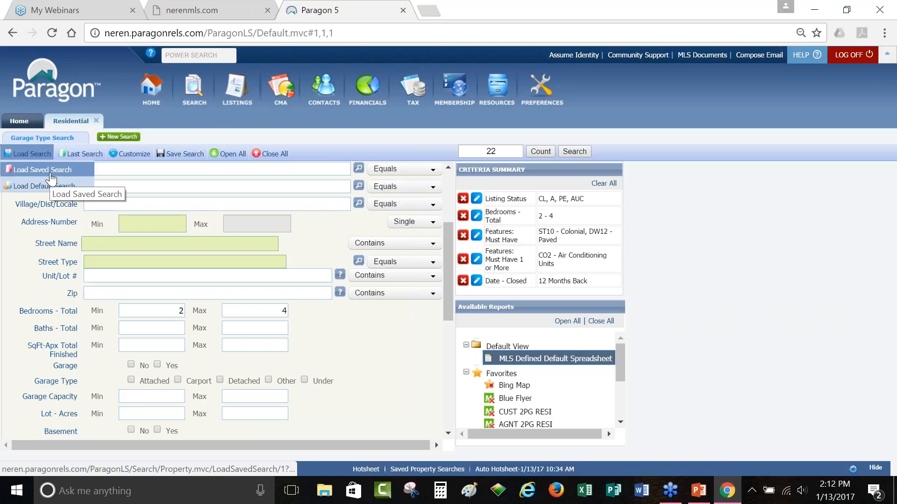
{"action": "left_click", "coordinate": [52, 175]}
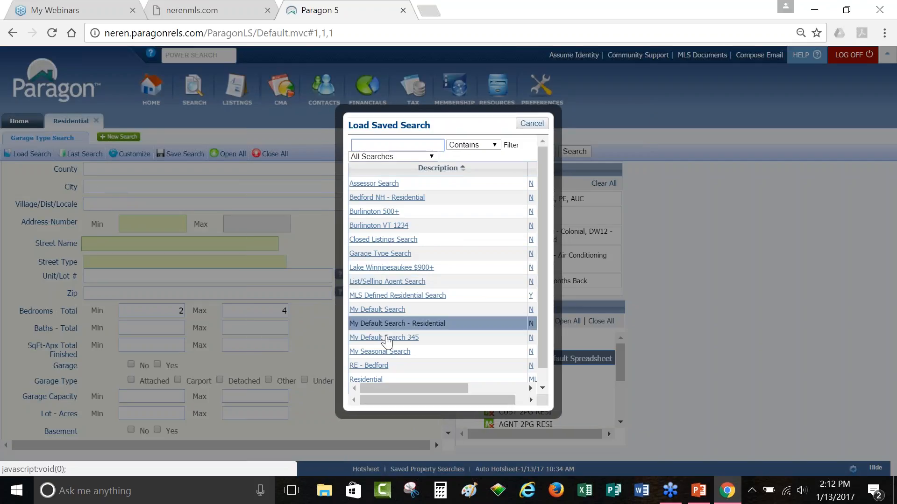
{"action": "scroll", "coordinate": [392, 364], "scroll_direction": "down", "scroll_amount": 1}
{"action": "scroll", "coordinate": [391, 363], "scroll_direction": "down", "scroll_amount": 5}
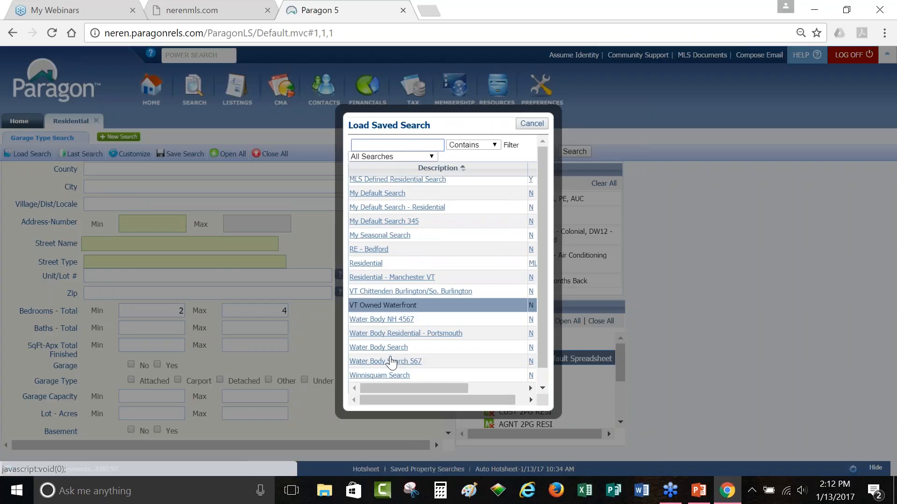
{"action": "scroll", "coordinate": [391, 364], "scroll_direction": "up", "scroll_amount": 4}
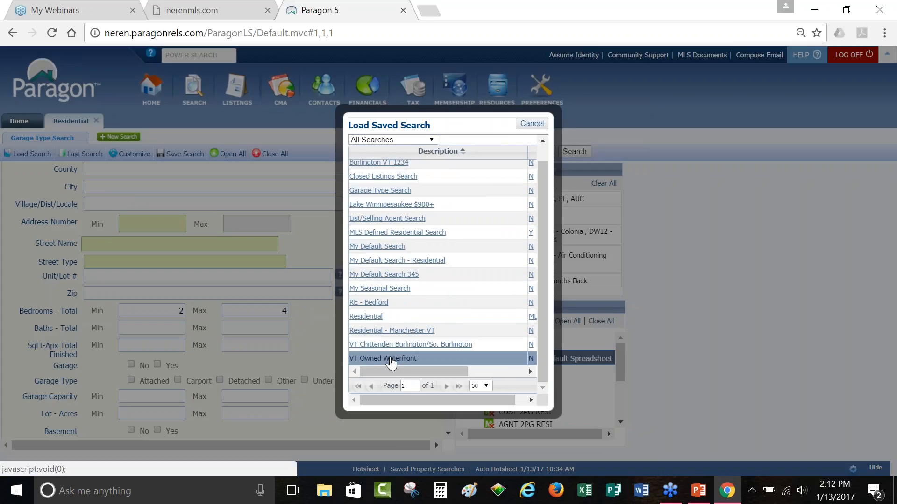
{"action": "scroll", "coordinate": [391, 360], "scroll_direction": "up", "scroll_amount": 3}
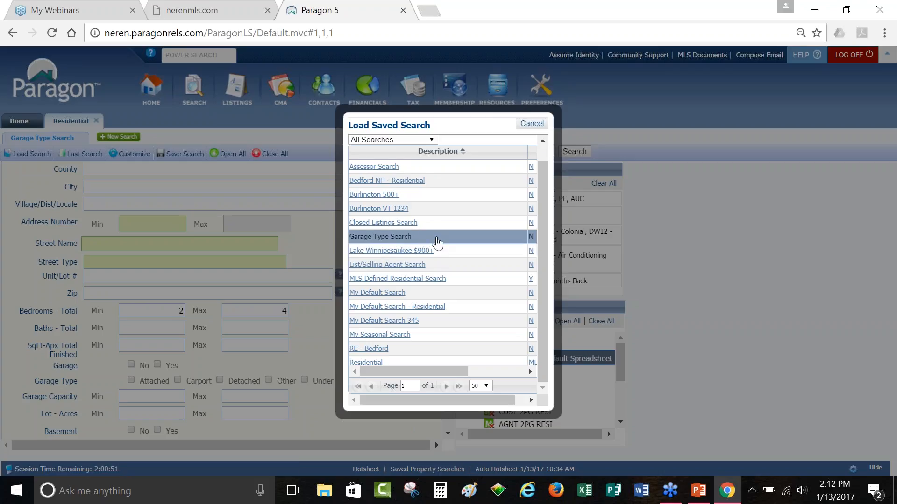
{"action": "left_click", "coordinate": [383, 237]}
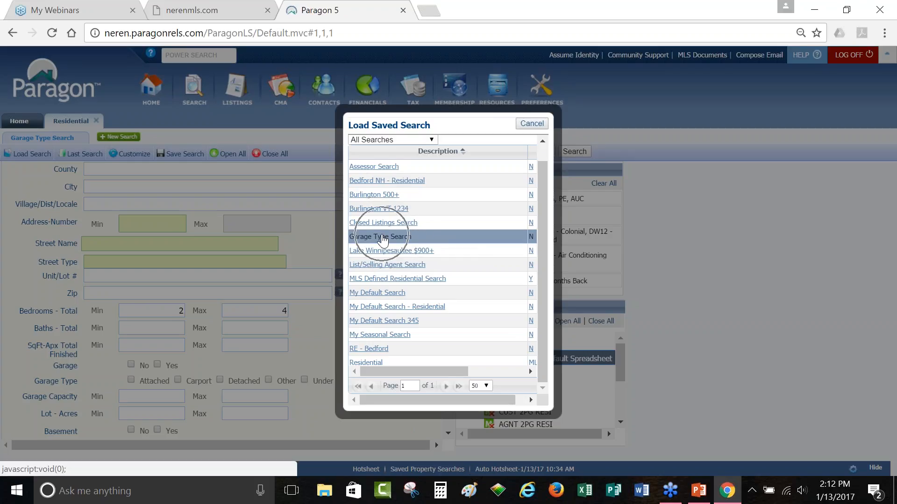
{"action": "left_click", "coordinate": [532, 124]}
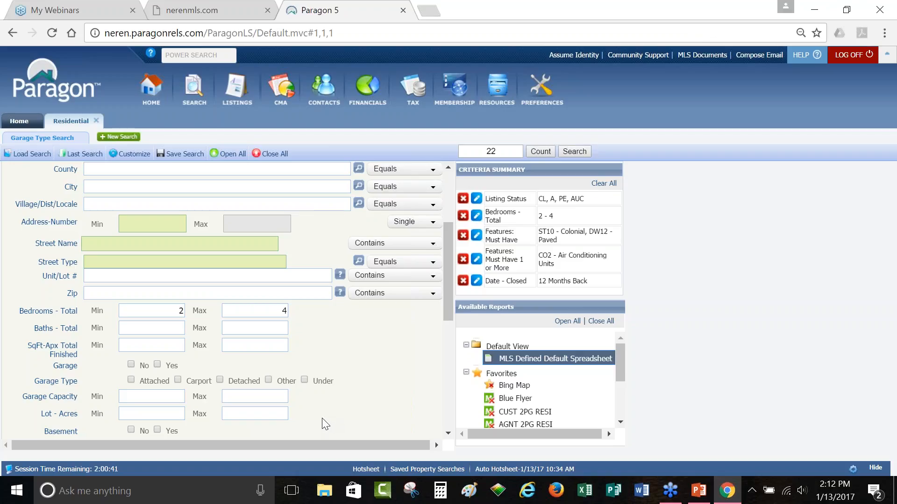
Step: Scroll the search form up to the Primary Criteria with MLS #, Listing Status and Price
{"action": "scroll", "coordinate": [326, 424], "scroll_direction": "up", "scroll_amount": 3}
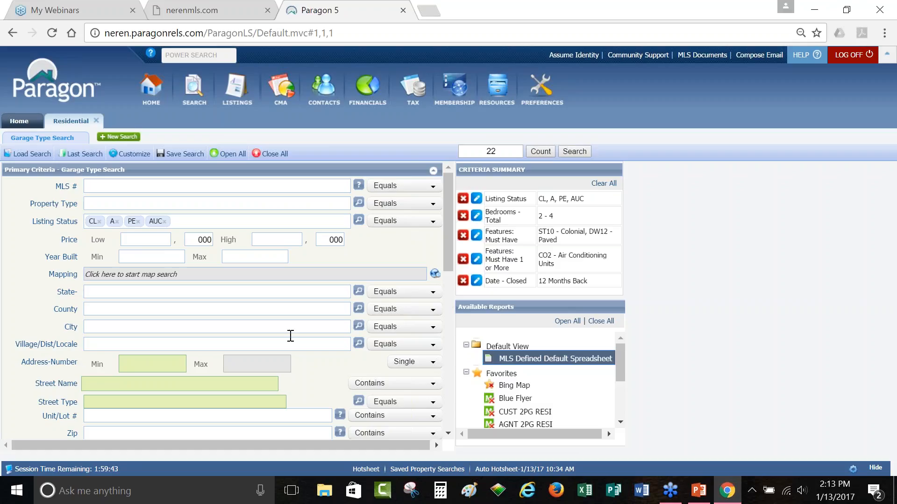
Step: Replace the Listing Status values with Active and ALL UNDER CONTRACT
{"action": "left_click", "coordinate": [202, 221]}
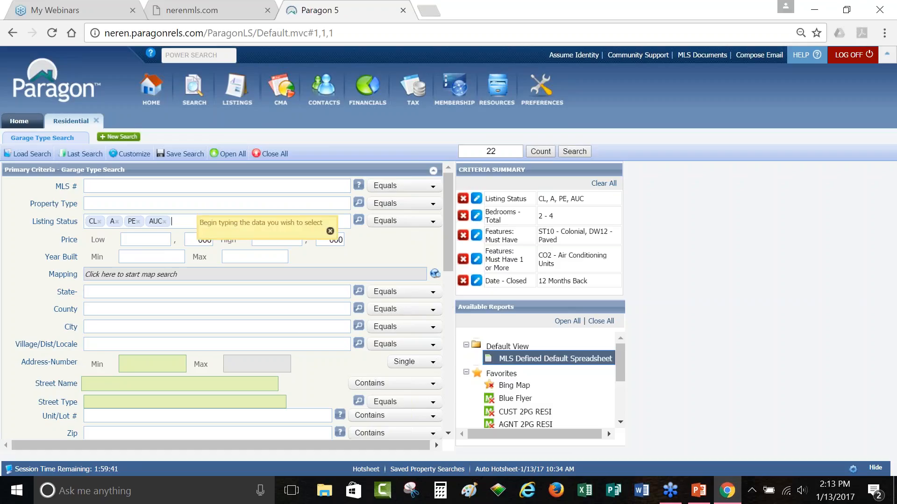
{"action": "key", "text": "BackSpace"}
{"action": "key", "text": "BackSpace"}
{"action": "key", "text": "BackSpace"}
{"action": "key", "text": "BackSpace"}
{"action": "type", "text": "a"}
{"action": "key", "text": "Return"}
{"action": "type", "text": "un"}
{"action": "key", "text": "Return"}
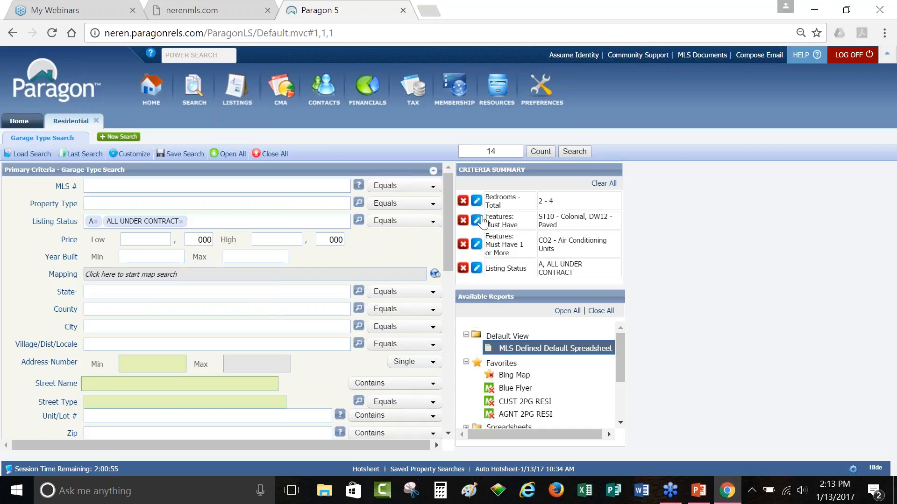
Step: Remove the Bedrooms and Features criteria from the Criteria Summary
{"action": "left_click", "coordinate": [462, 201]}
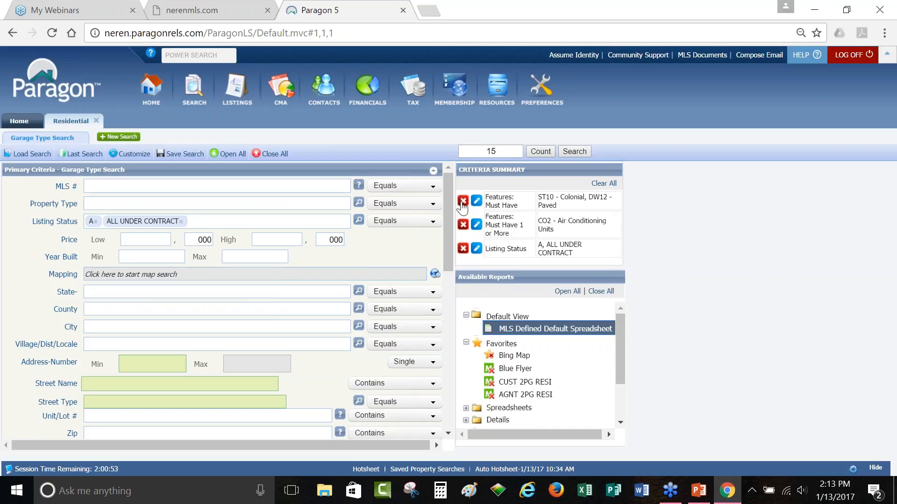
{"action": "left_click", "coordinate": [463, 206]}
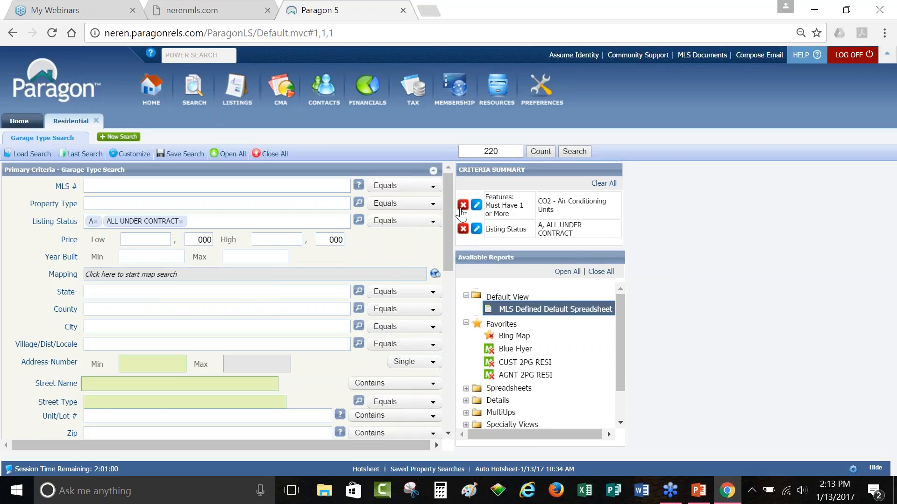
{"action": "left_click", "coordinate": [463, 207]}
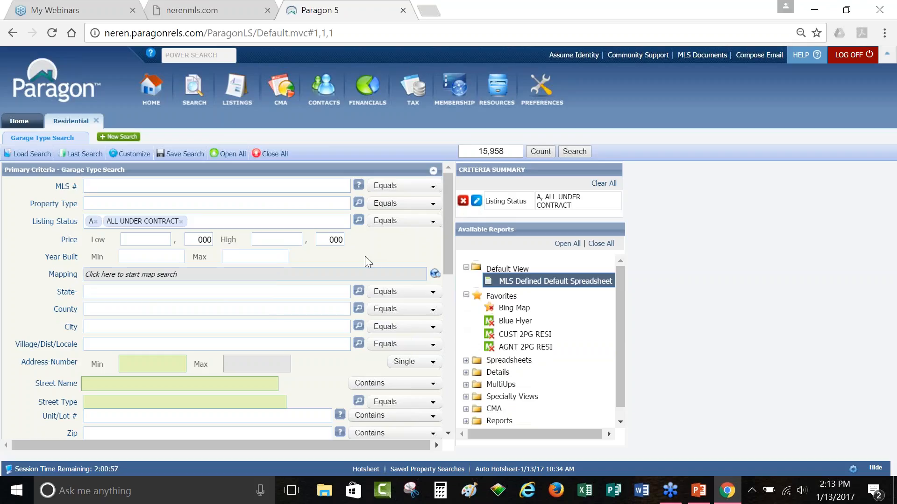
{"action": "double_click", "coordinate": [63, 276]}
Step: Open Bing Map Search and enter 'manchester, nh' in the Address Search box
{"action": "left_click", "coordinate": [434, 275]}
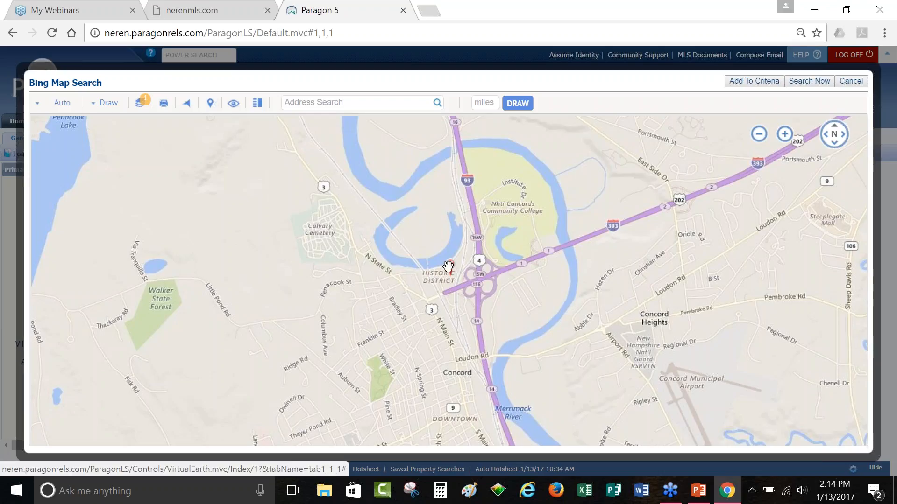
{"action": "left_click", "coordinate": [330, 103]}
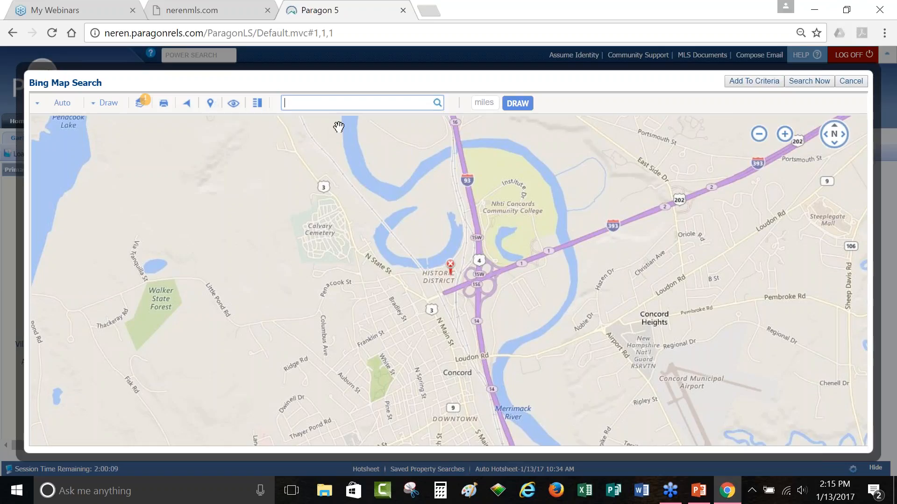
{"action": "type", "text": "manchester"}
{"action": "type", "text": ", nh"}
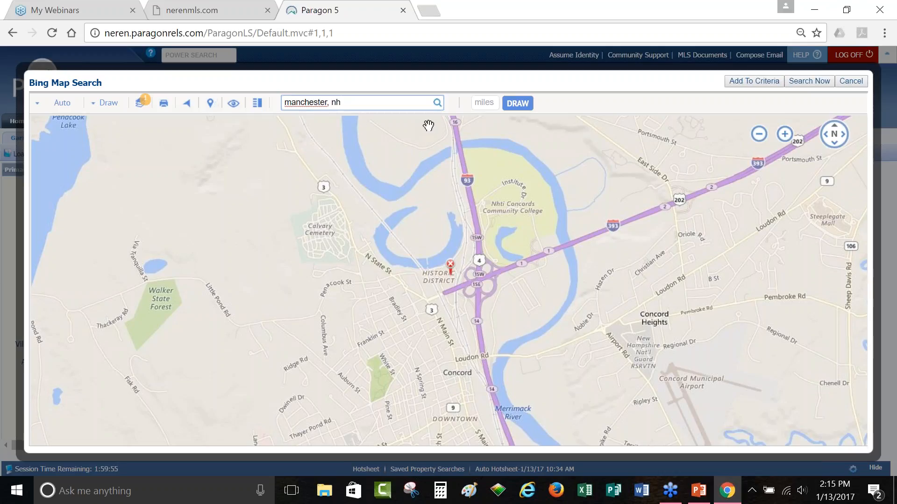
Step: Look up Manchester on the map and draw a 1-mile radius search area there
{"action": "left_click", "coordinate": [437, 103]}
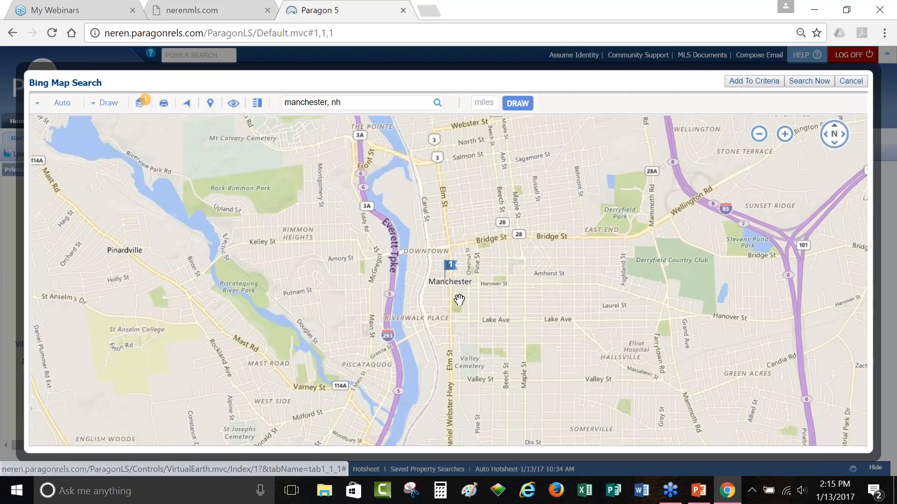
{"action": "left_click", "coordinate": [489, 106]}
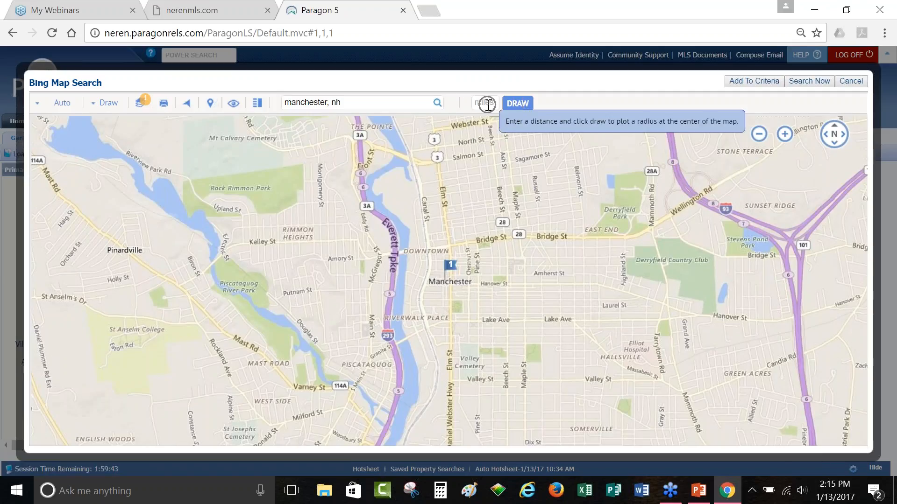
{"action": "type", "text": "1"}
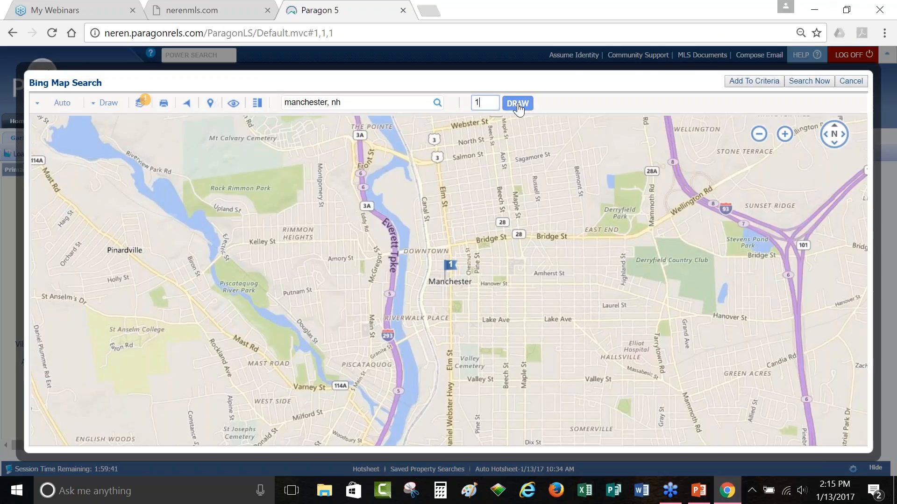
{"action": "left_click", "coordinate": [518, 103]}
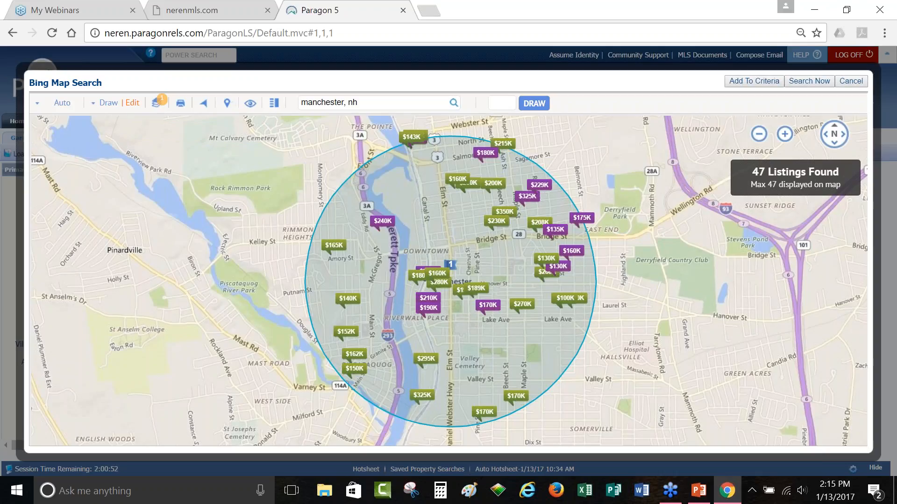
{"action": "left_click", "coordinate": [112, 111]}
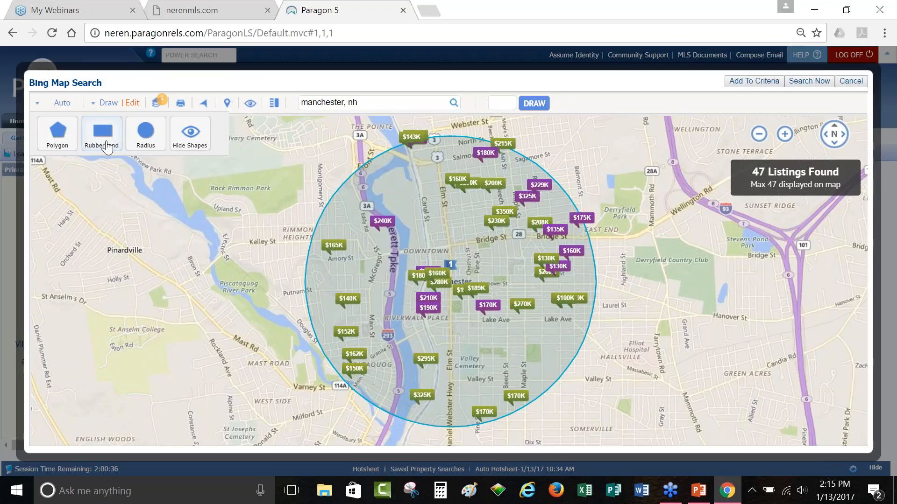
Step: Zoom the map in on Kelley St and Morgan St and switch it to aerial imagery
{"action": "scroll", "coordinate": [248, 257], "scroll_direction": "up", "scroll_amount": 1}
{"action": "scroll", "coordinate": [248, 257], "scroll_direction": "up", "scroll_amount": 2}
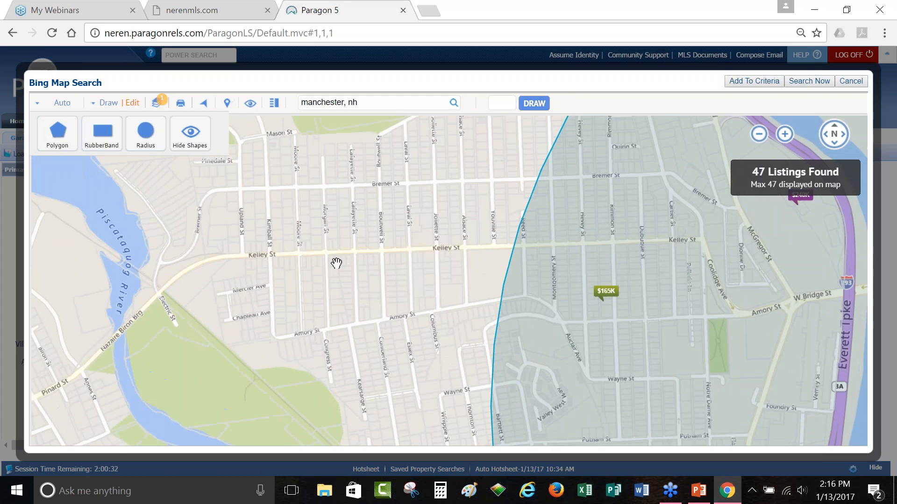
{"action": "scroll", "coordinate": [342, 266], "scroll_direction": "up", "scroll_amount": 2}
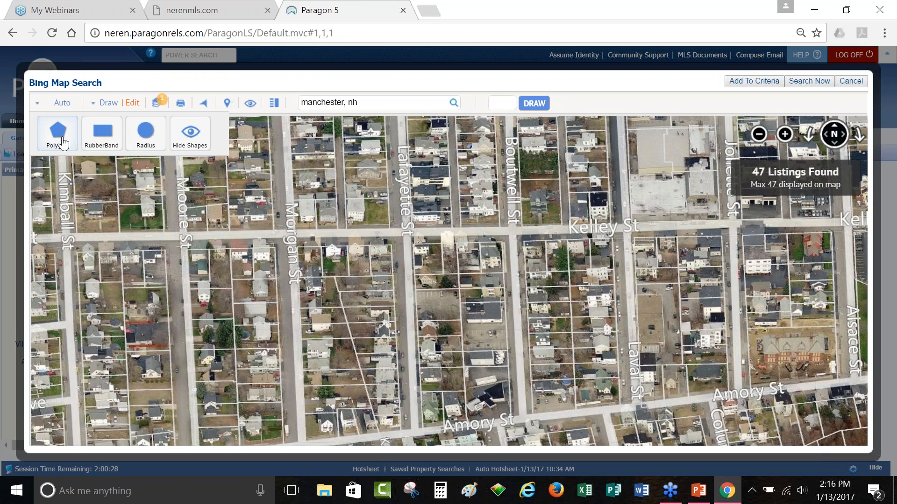
{"action": "left_click", "coordinate": [63, 144]}
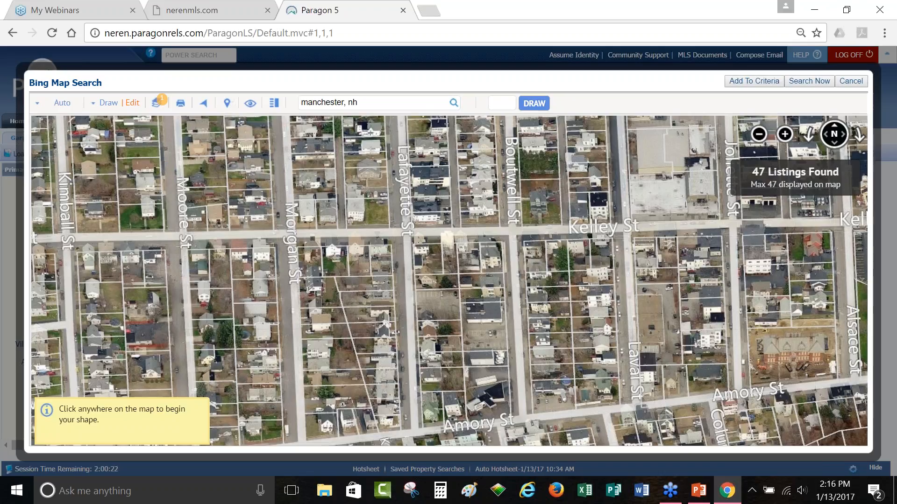
{"action": "left_click", "coordinate": [61, 104]}
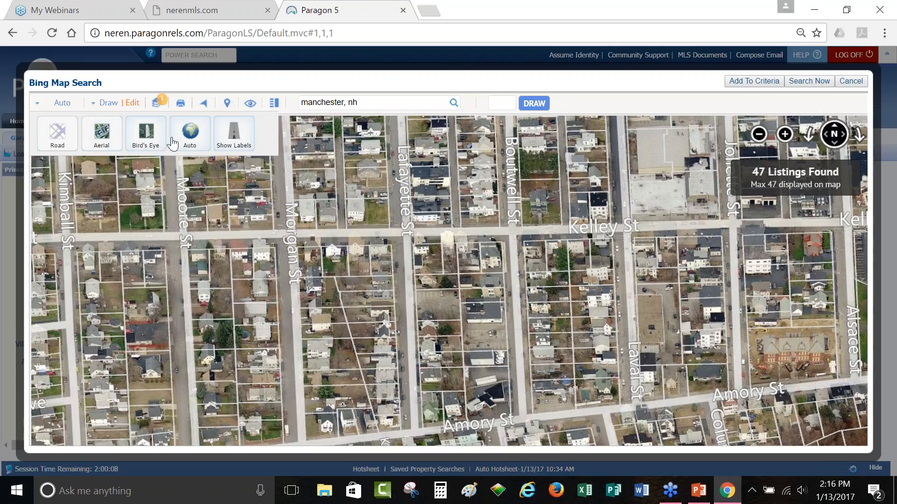
Step: Choose Polygon as the drawing shape from the Draw menu
{"action": "left_click", "coordinate": [108, 103]}
{"action": "left_click", "coordinate": [57, 146]}
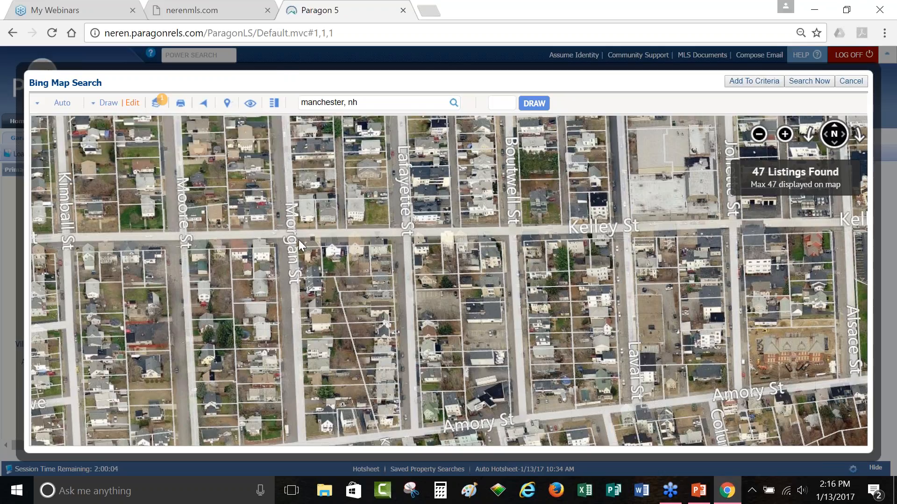
{"action": "left_click", "coordinate": [95, 103]}
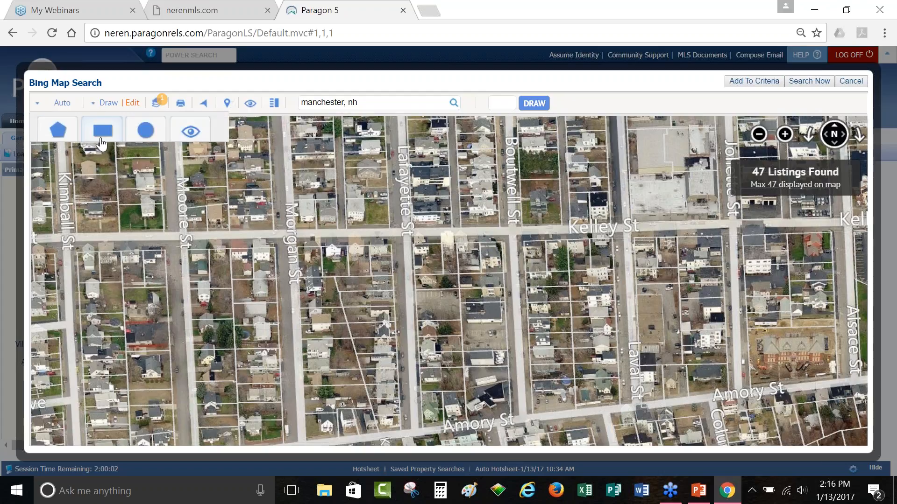
{"action": "left_click", "coordinate": [58, 141]}
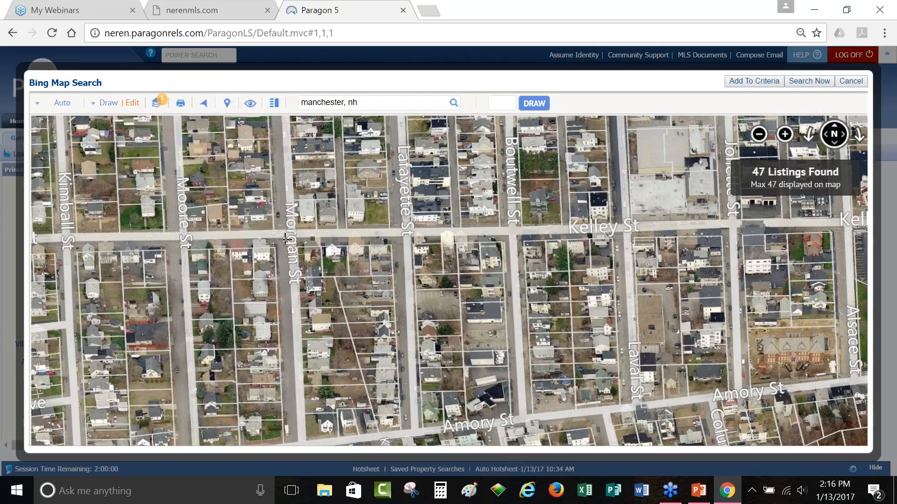
Step: Outline a polygon from Kelley and Morgan St via Lafayette, Laval, Amory and Moore St
{"action": "left_click", "coordinate": [300, 233]}
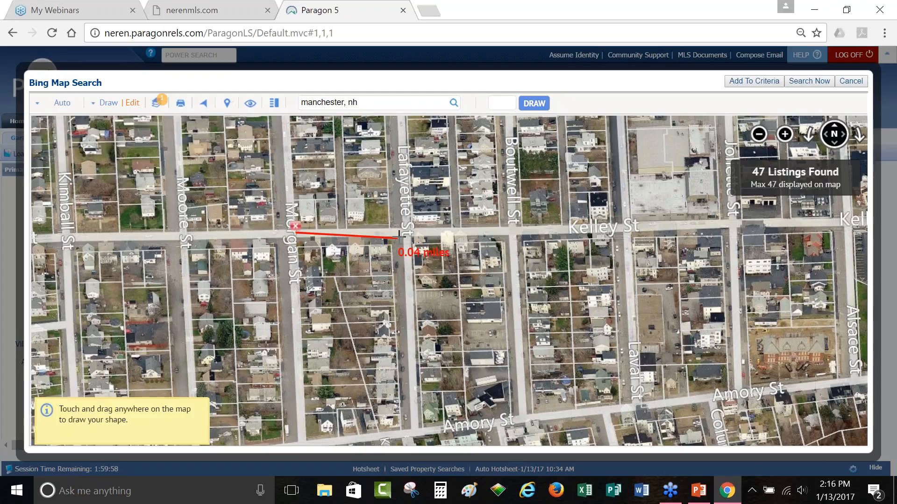
{"action": "left_click", "coordinate": [398, 235]}
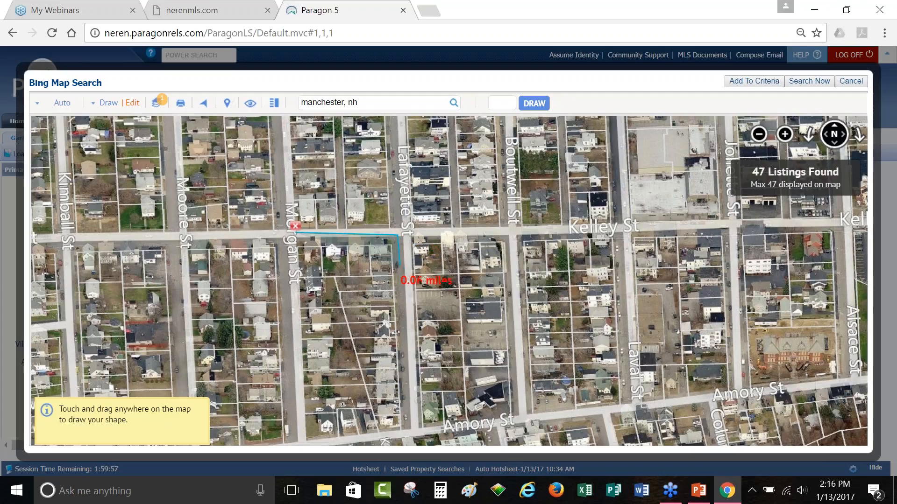
{"action": "left_click", "coordinate": [408, 354]}
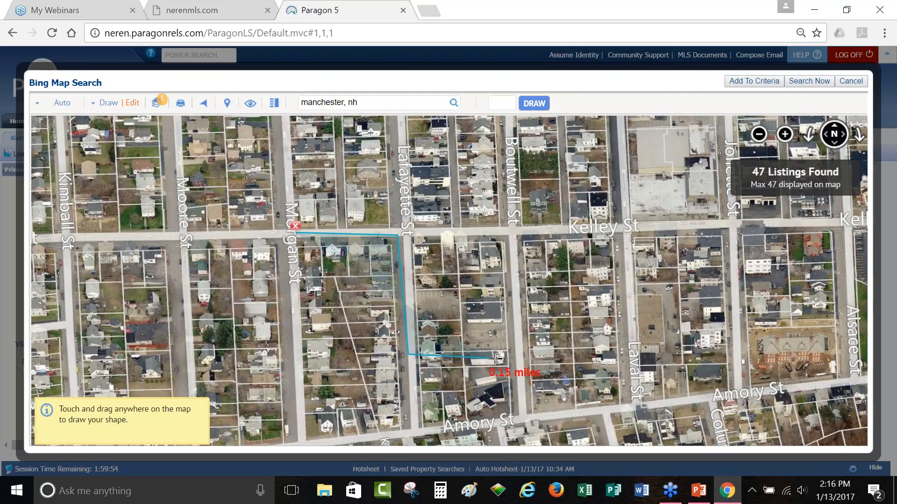
{"action": "left_click", "coordinate": [514, 359]}
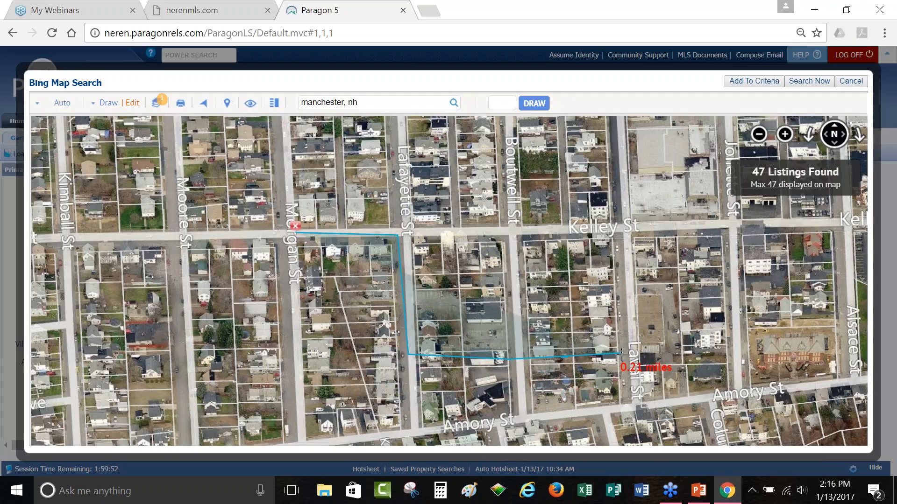
{"action": "left_click", "coordinate": [621, 354]}
{"action": "left_click", "coordinate": [627, 413]}
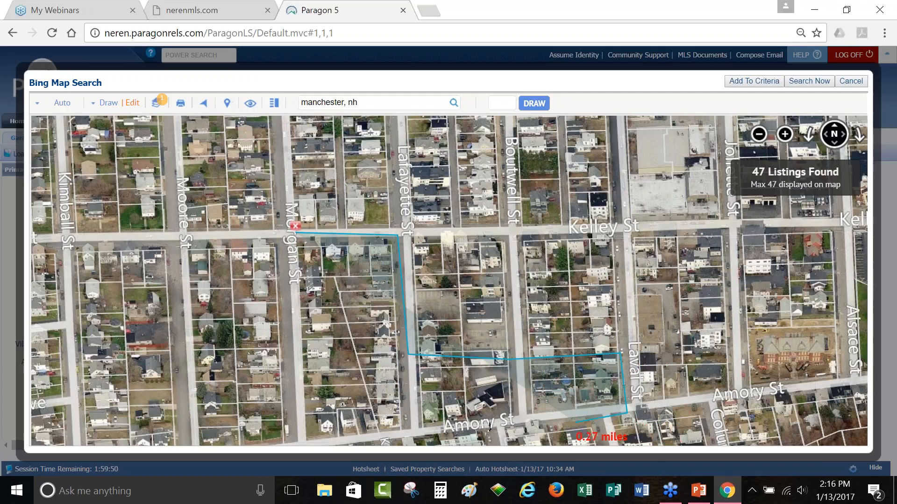
{"action": "left_click", "coordinate": [201, 444]}
{"action": "left_click", "coordinate": [184, 238]}
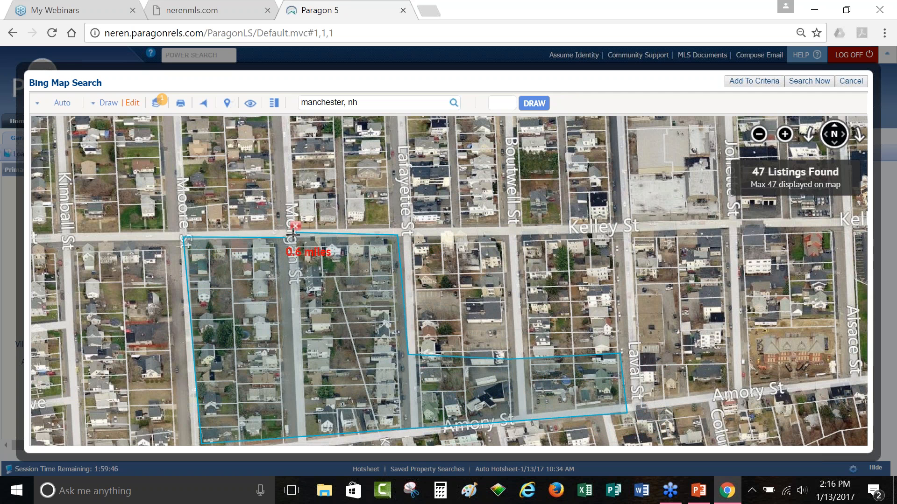
{"action": "left_click", "coordinate": [294, 227]}
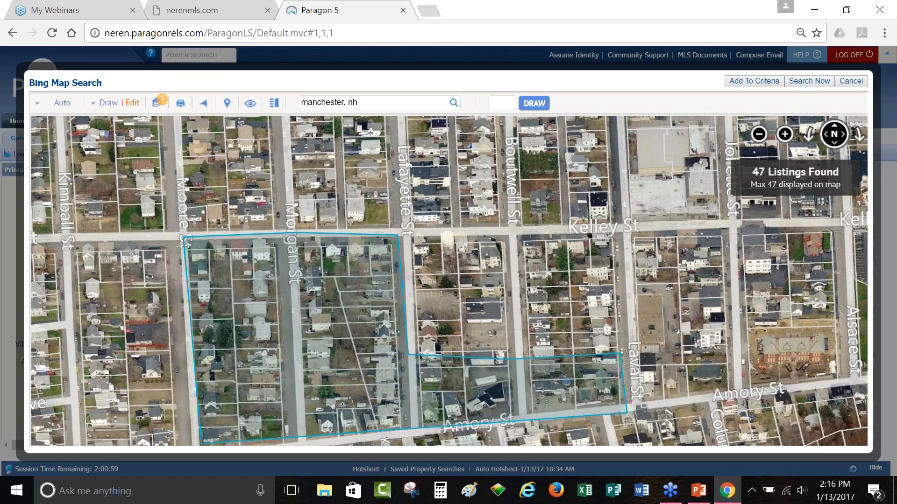
Step: Zoom out to the street map and turn on the Flood Plain layer
{"action": "scroll", "coordinate": [321, 306], "scroll_direction": "down", "scroll_amount": 1}
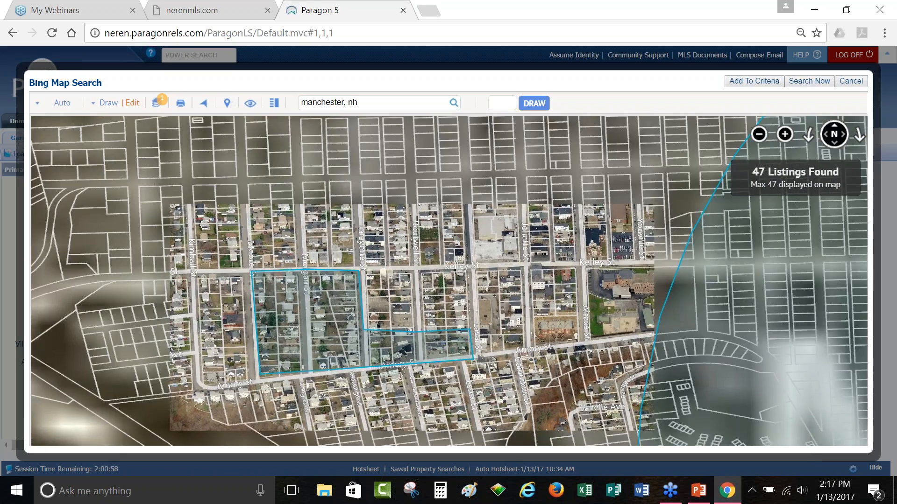
{"action": "scroll", "coordinate": [320, 310], "scroll_direction": "down", "scroll_amount": 1}
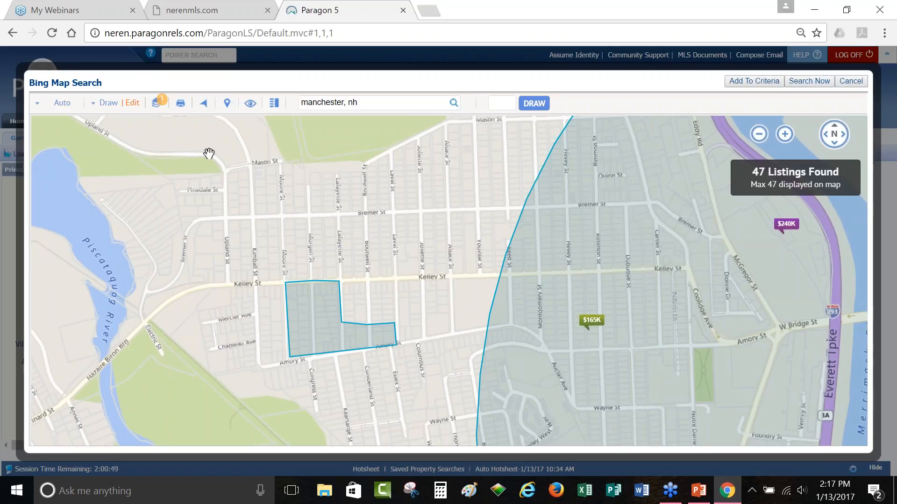
{"action": "left_click", "coordinate": [156, 108]}
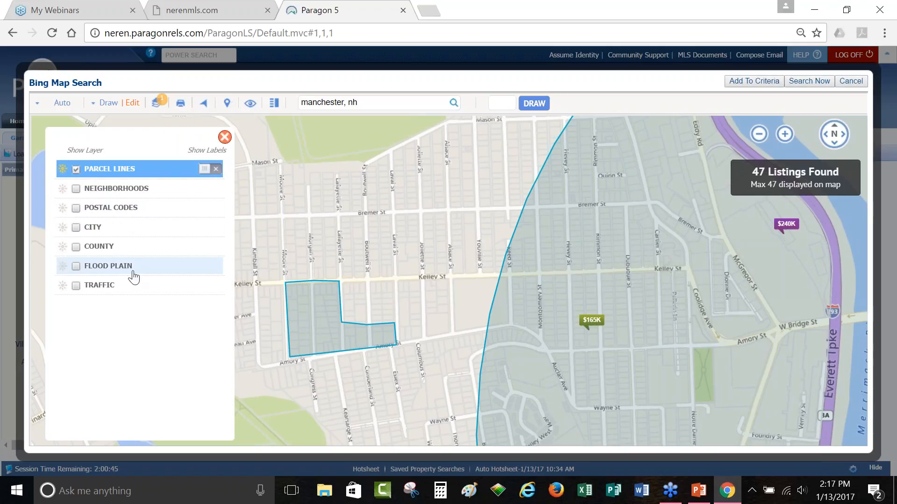
{"action": "left_click", "coordinate": [75, 268]}
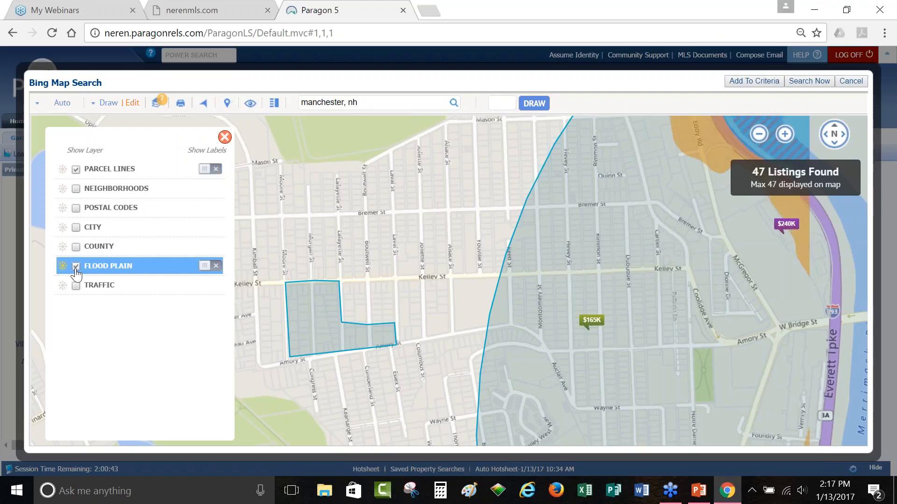
{"action": "left_click", "coordinate": [227, 106]}
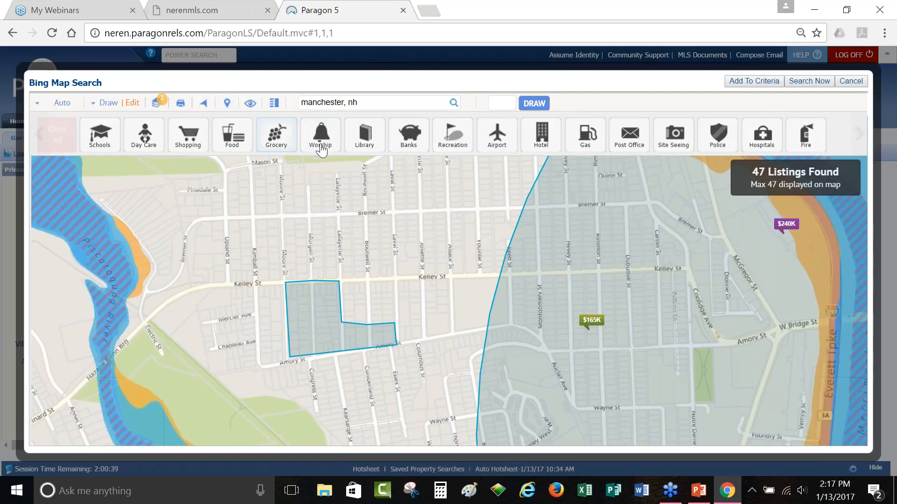
{"action": "left_click", "coordinate": [274, 105]}
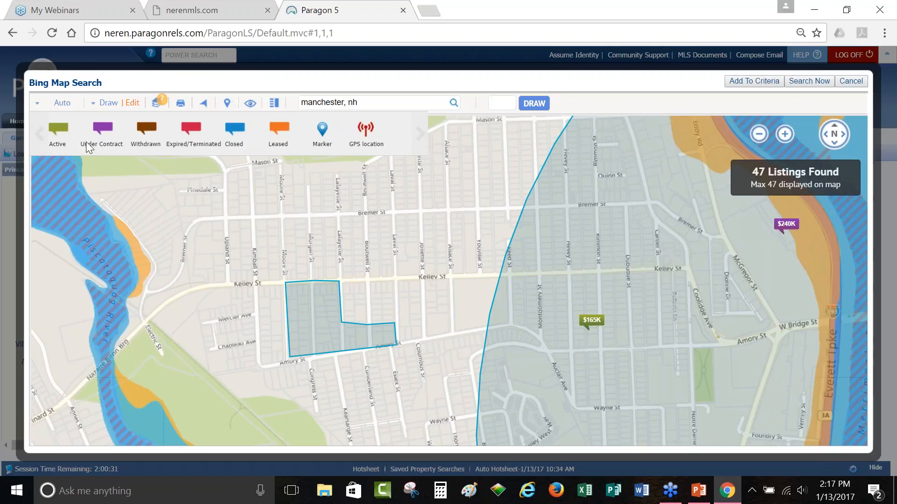
{"action": "left_click", "coordinate": [781, 233]}
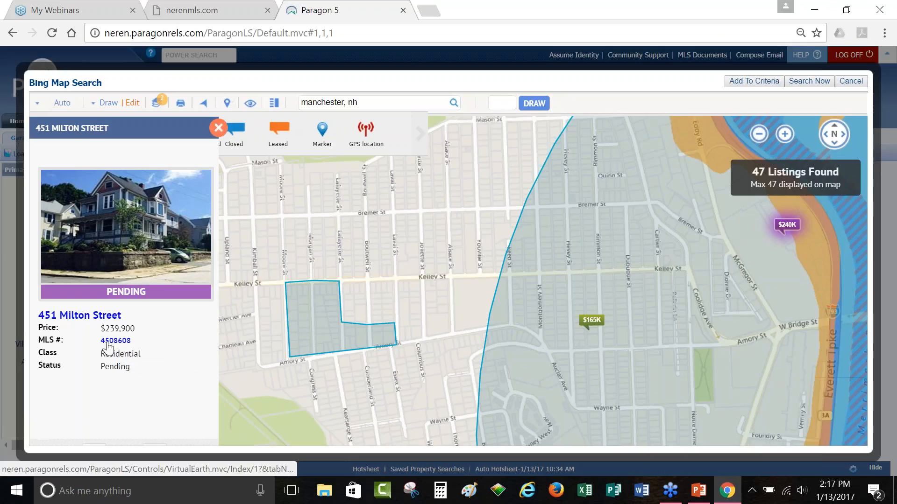
{"action": "left_click", "coordinate": [218, 127]}
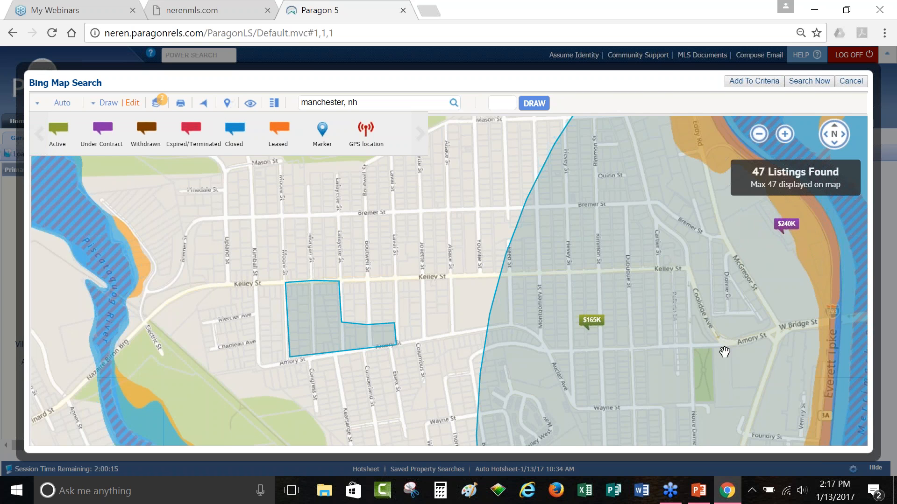
Step: Zoom out, pan to downtown Manchester and draw a radius circle there
{"action": "scroll", "coordinate": [724, 354], "scroll_direction": "down", "scroll_amount": 2}
{"action": "left_click_drag", "start_coordinate": [724, 354], "coordinate": [440, 310]}
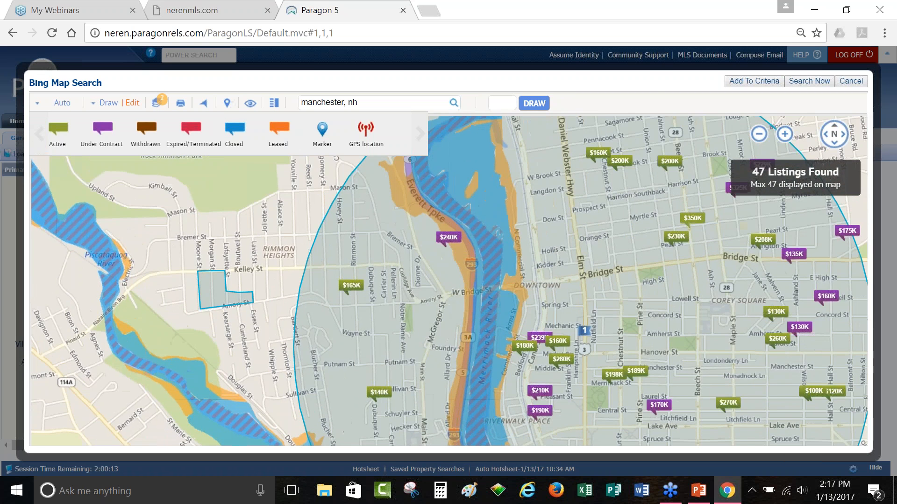
{"action": "scroll", "coordinate": [680, 239], "scroll_direction": "down", "scroll_amount": 1}
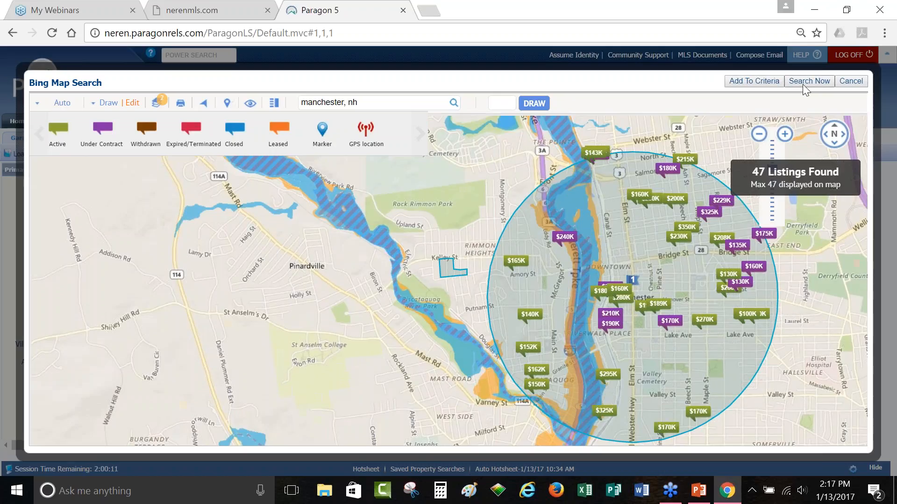
{"action": "left_click", "coordinate": [804, 88]}
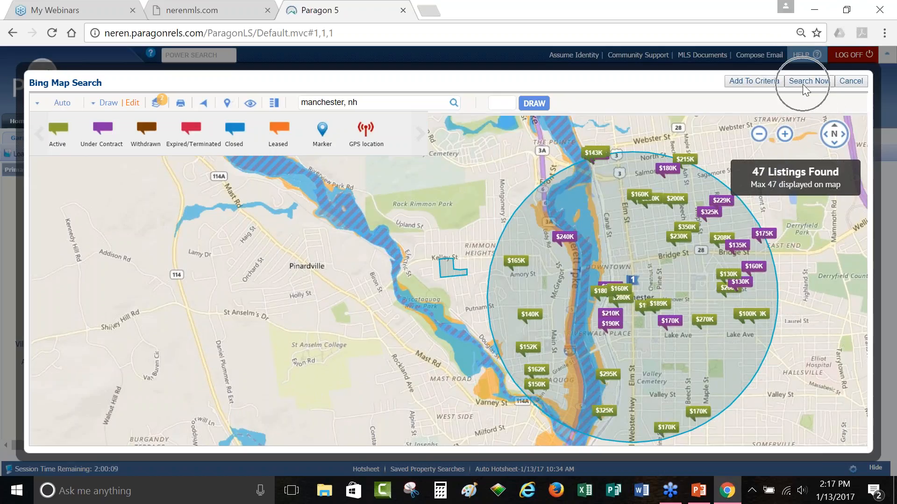
Step: Add the map shapes to the criteria and change Listing Status to Active plus Closed
{"action": "left_click", "coordinate": [747, 83]}
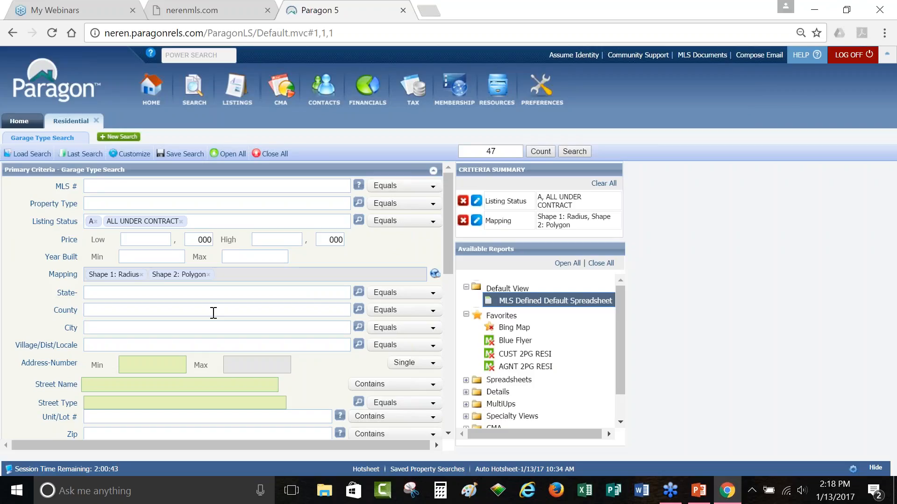
{"action": "left_click", "coordinate": [221, 225]}
{"action": "key", "text": "BackSpace"}
{"action": "key", "text": "BackSpace"}
{"action": "key", "text": "BackSpace"}
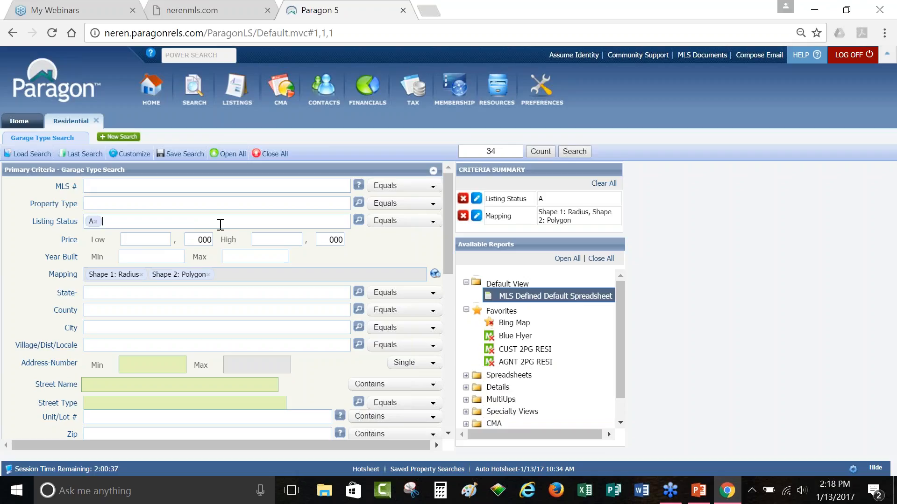
{"action": "type", "text": "close"}
{"action": "key", "text": "Return"}
Step: Run the search to list the 130 Manchester listings and bring up Available Reports
{"action": "left_click", "coordinate": [576, 152]}
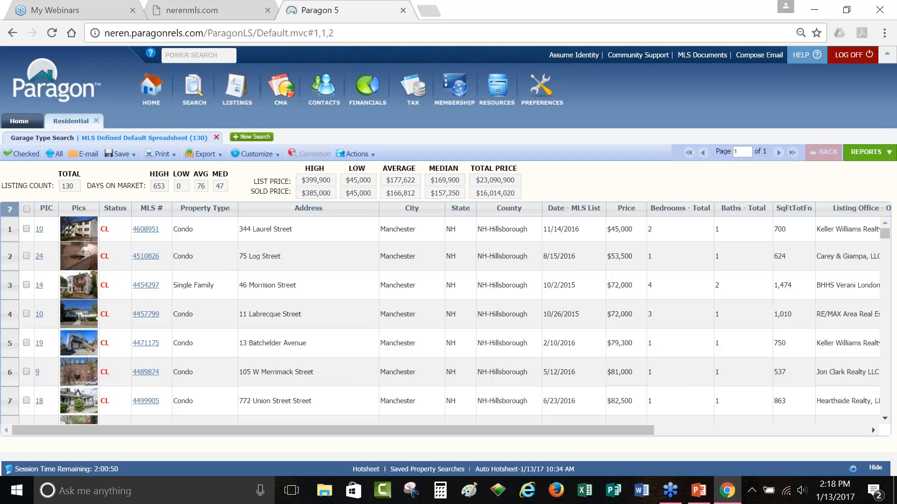
{"action": "left_click", "coordinate": [866, 152]}
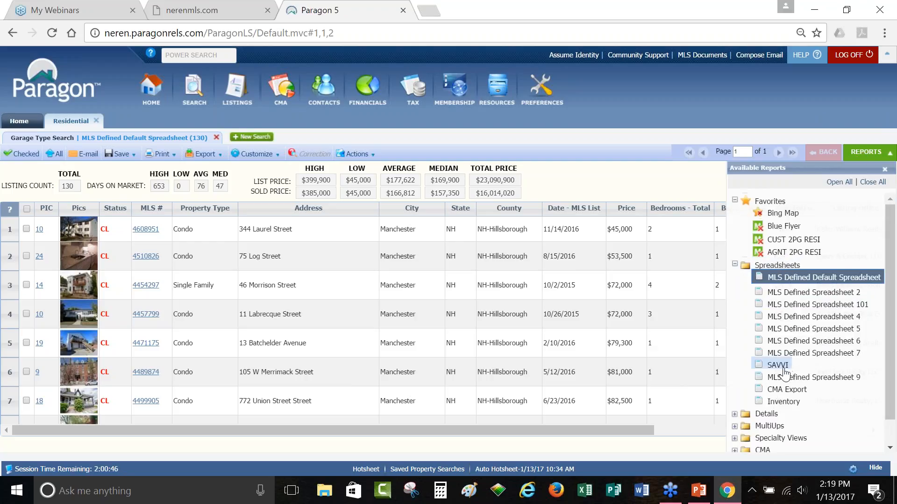
Step: Show the 130 results in the SAVVI spreadsheet and look over its Export options
{"action": "left_click", "coordinate": [783, 370]}
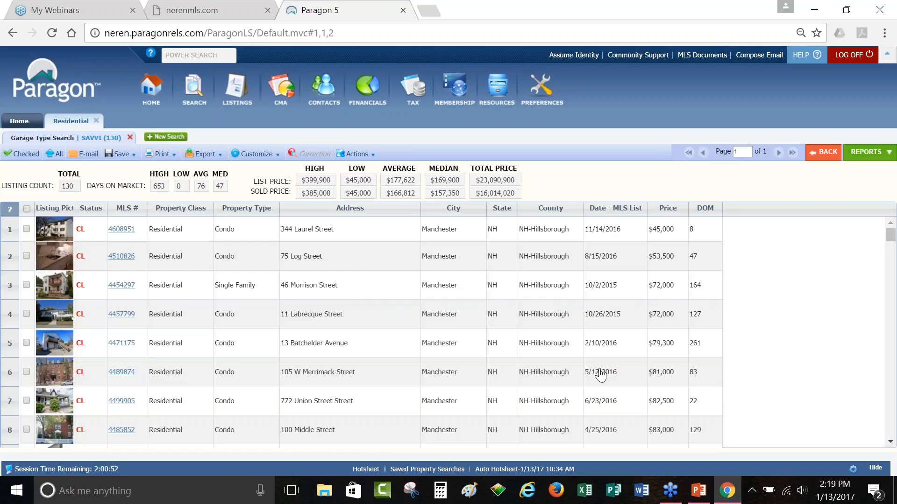
{"action": "left_click", "coordinate": [205, 154]}
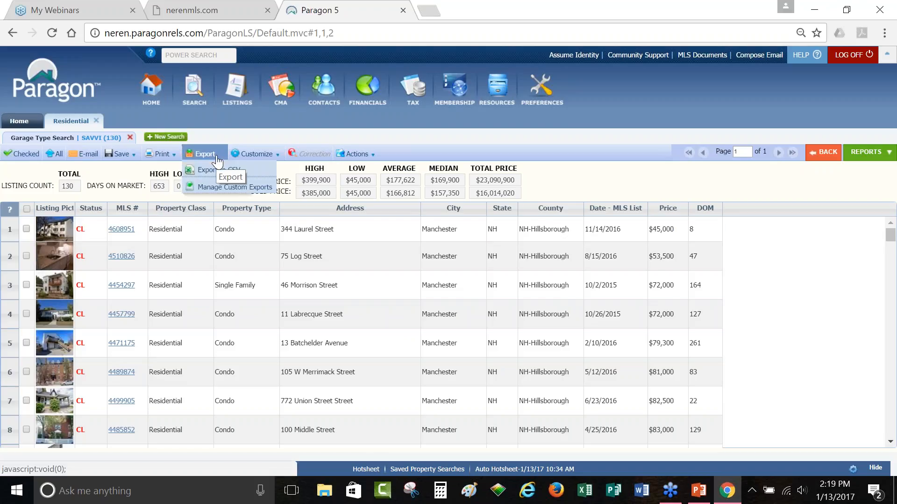
{"action": "left_click", "coordinate": [254, 173]}
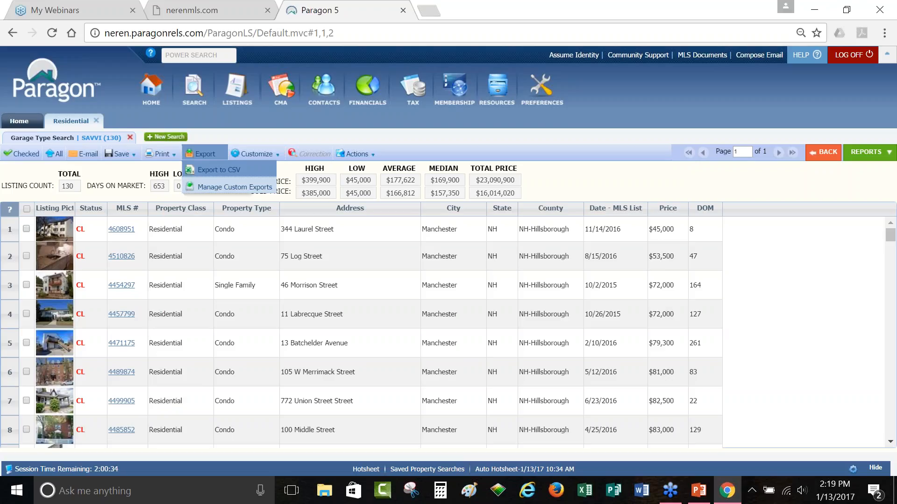
Step: Switch the results back to the MLS Defined Default Spreadsheet
{"action": "left_click", "coordinate": [859, 154]}
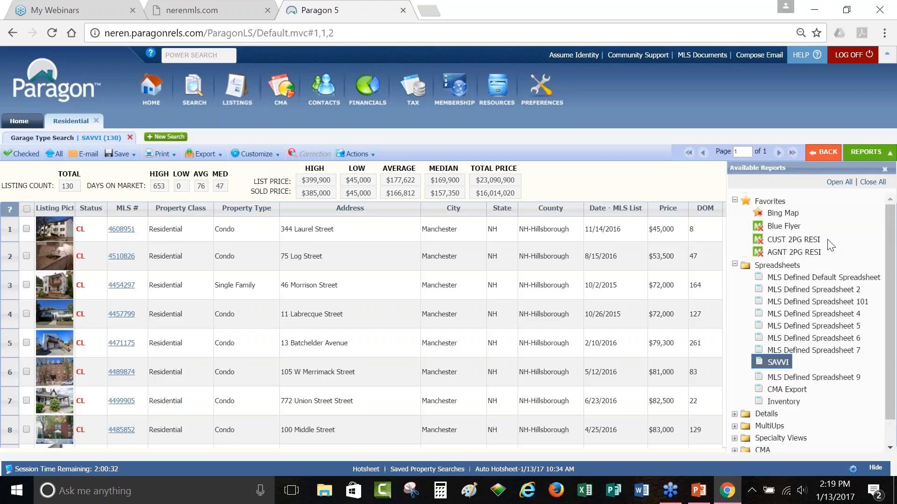
{"action": "left_click", "coordinate": [822, 277]}
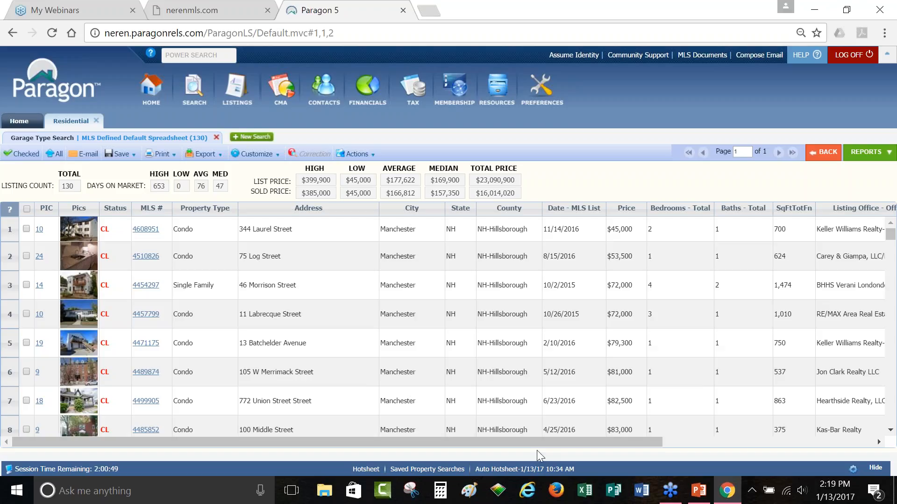
{"action": "left_click_drag", "start_coordinate": [534, 441], "coordinate": [481, 441]}
Step: Add Garage, Garage Capacity and Garage Type to the default spreadsheet's fields
{"action": "left_click", "coordinate": [270, 156]}
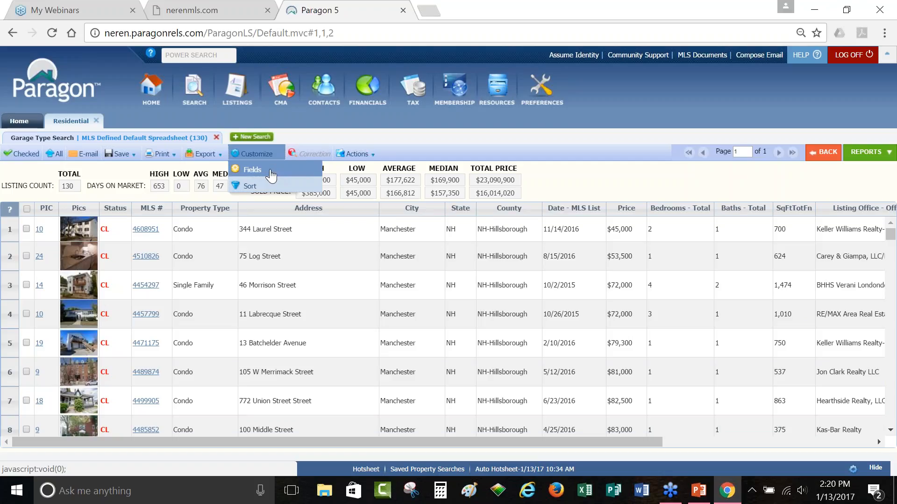
{"action": "left_click", "coordinate": [271, 172]}
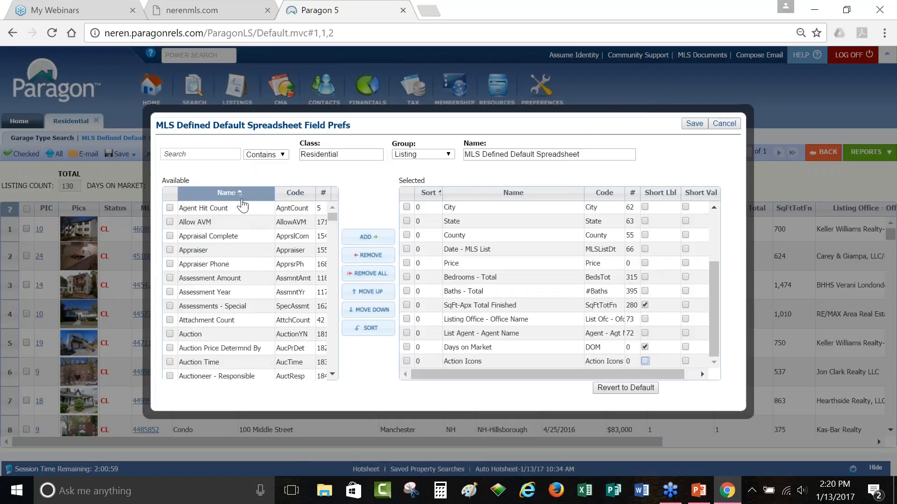
{"action": "left_click", "coordinate": [214, 155]}
{"action": "type", "text": "garage"}
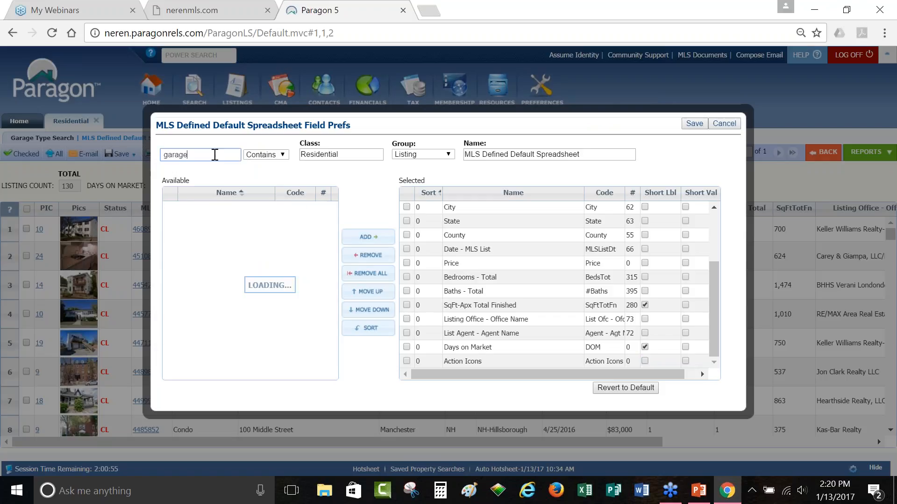
{"action": "left_click", "coordinate": [204, 156]}
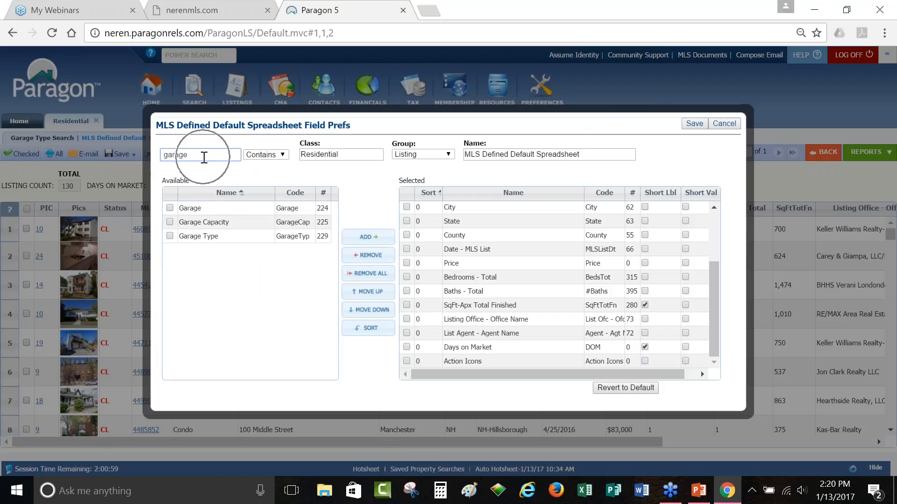
{"action": "left_click", "coordinate": [170, 208]}
{"action": "left_click", "coordinate": [170, 221]}
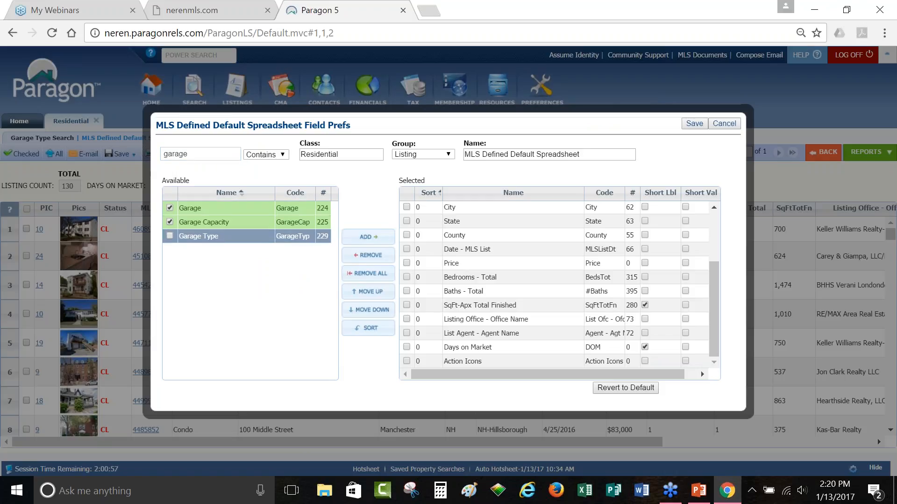
{"action": "left_click", "coordinate": [374, 239]}
{"action": "left_click", "coordinate": [461, 263]}
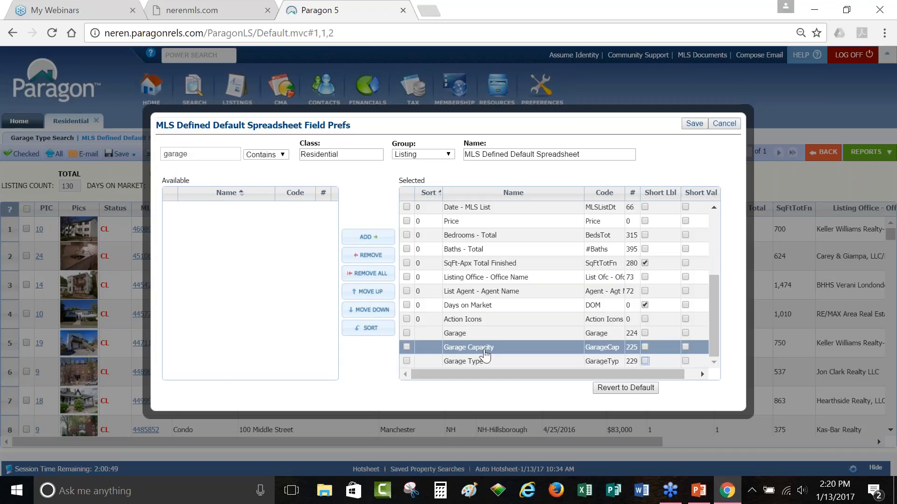
Step: Move Garage, Garage Capacity and Garage Type up to sit directly after Price
{"action": "double_click", "coordinate": [415, 181]}
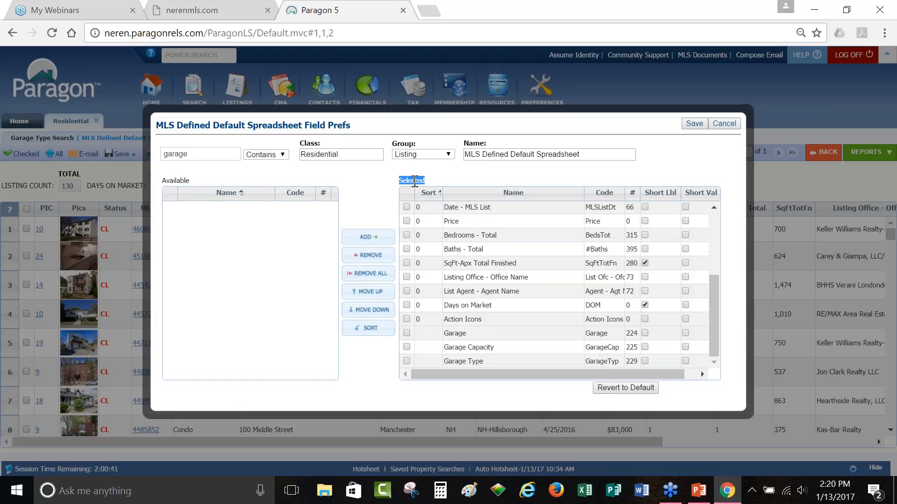
{"action": "left_click", "coordinate": [407, 333]}
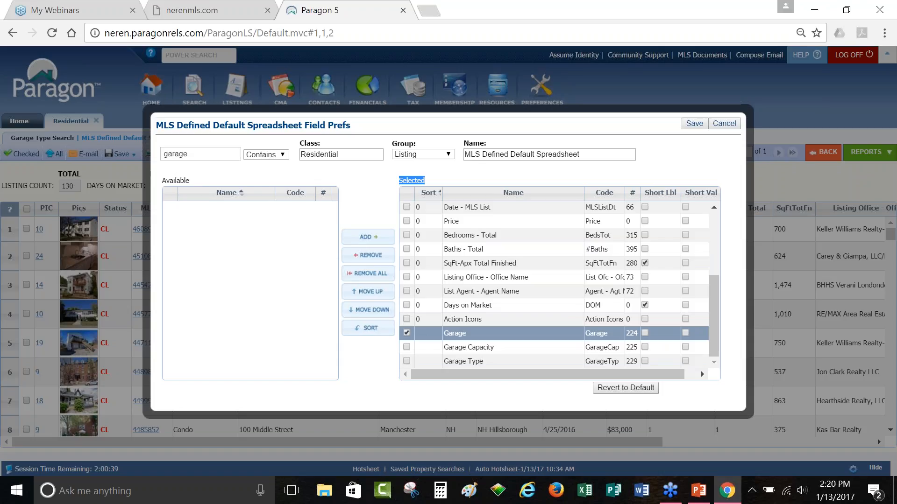
{"action": "left_click", "coordinate": [406, 347]}
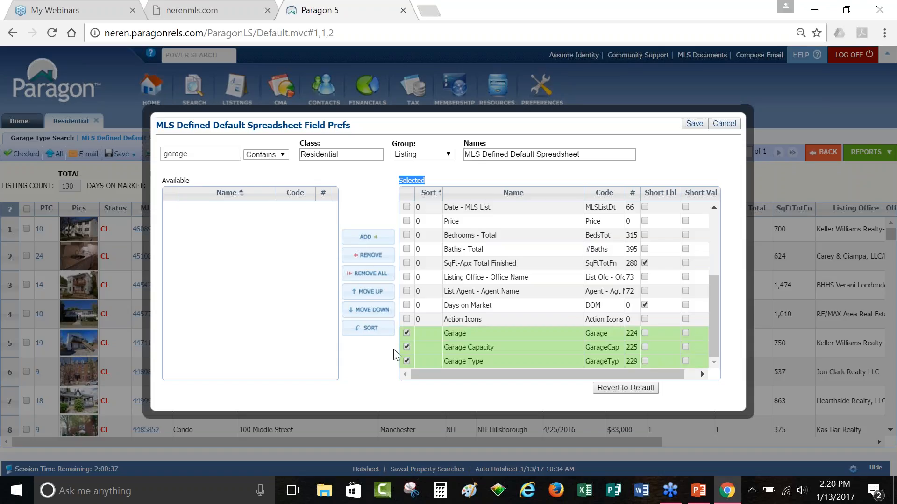
{"action": "left_click", "coordinate": [373, 293]}
{"action": "left_click", "coordinate": [375, 294]}
{"action": "left_click", "coordinate": [374, 294]}
{"action": "left_click", "coordinate": [374, 294]}
{"action": "left_click", "coordinate": [375, 294]}
{"action": "left_click", "coordinate": [374, 295]}
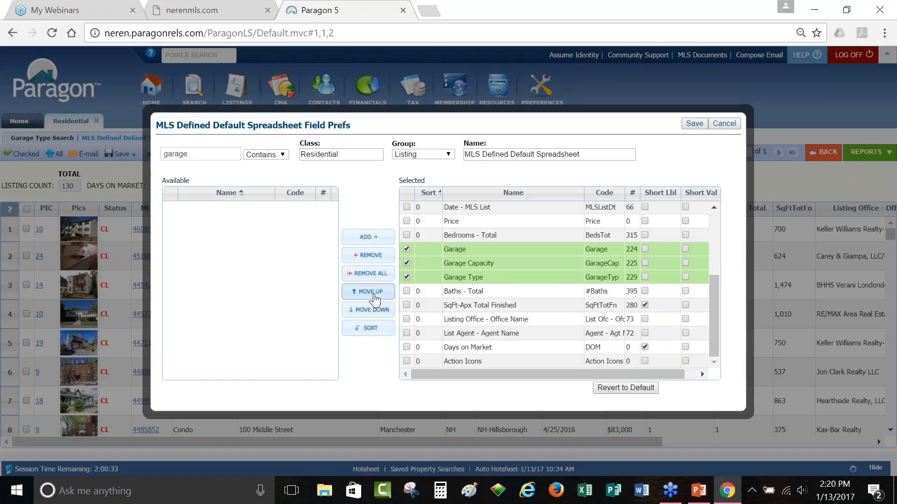
{"action": "left_click", "coordinate": [374, 295]}
{"action": "left_click", "coordinate": [406, 235]}
{"action": "left_click", "coordinate": [406, 249]}
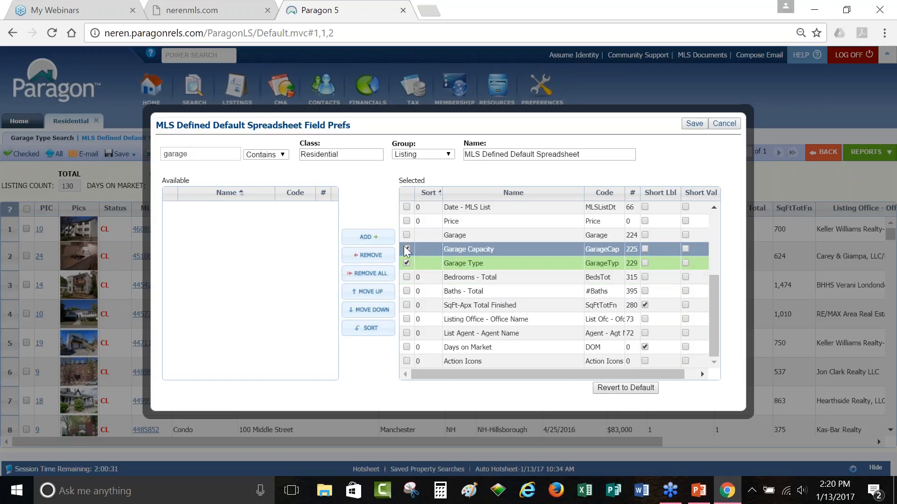
{"action": "left_click", "coordinate": [406, 263]}
{"action": "left_click", "coordinate": [484, 293]}
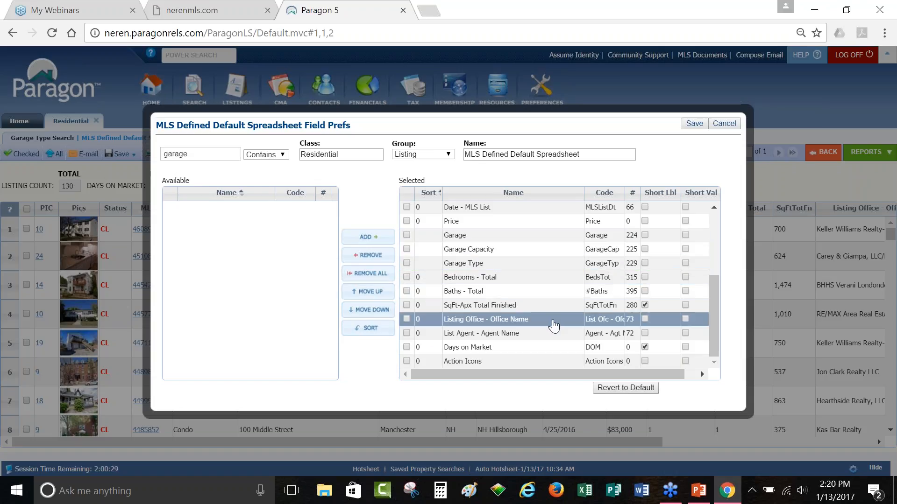
Step: Remove County from the spreadsheet fields
{"action": "scroll", "coordinate": [578, 333], "scroll_direction": "up", "scroll_amount": 3}
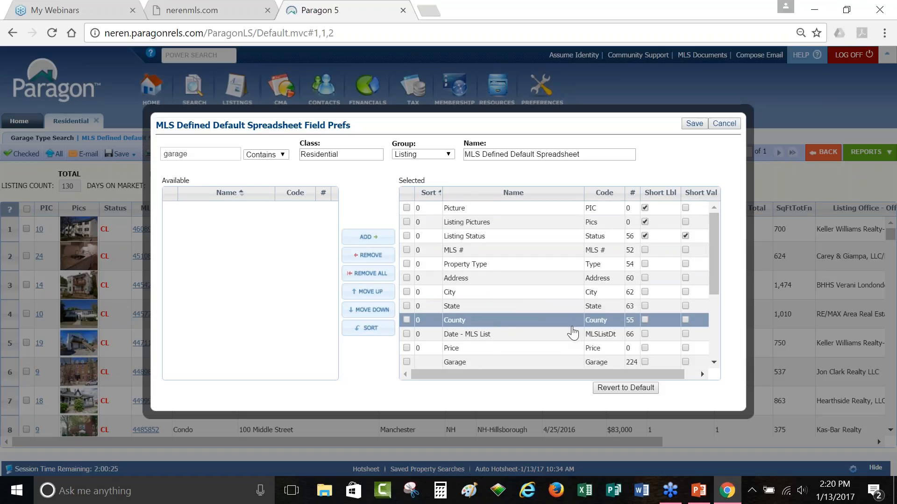
{"action": "double_click", "coordinate": [485, 324]}
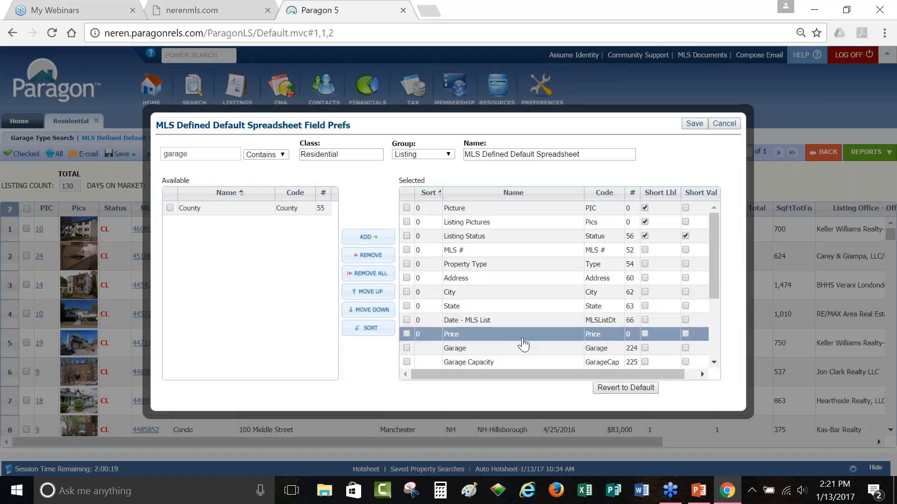
{"action": "scroll", "coordinate": [523, 345], "scroll_direction": "down", "scroll_amount": 3}
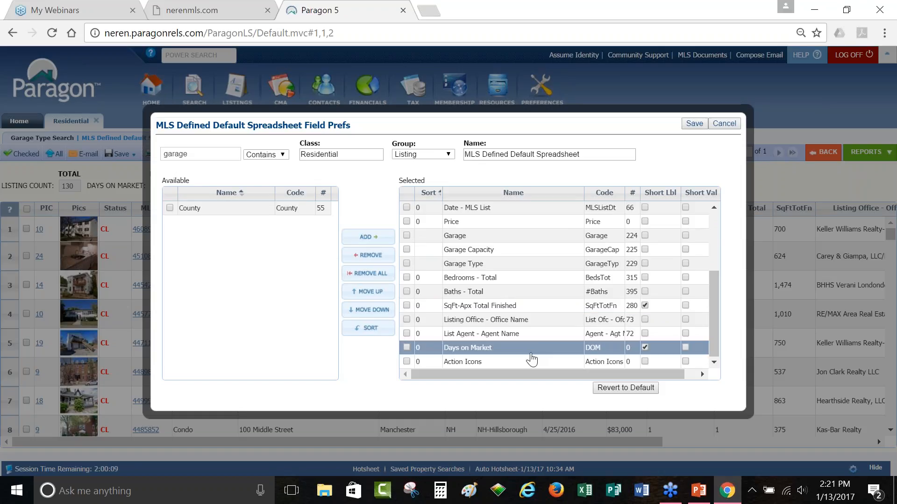
Step: Save the field preferences so Garage columns appear after Price in the results
{"action": "left_click", "coordinate": [695, 124]}
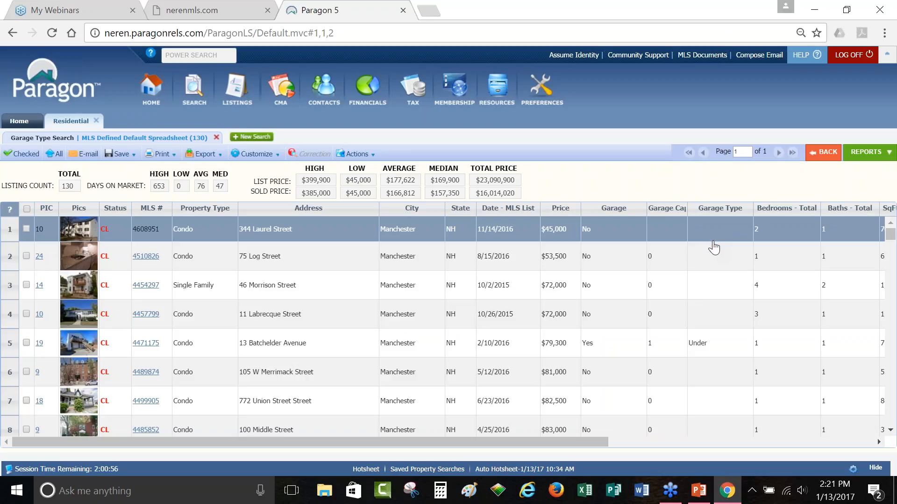
{"action": "scroll", "coordinate": [708, 253], "scroll_direction": "down", "scroll_amount": 3}
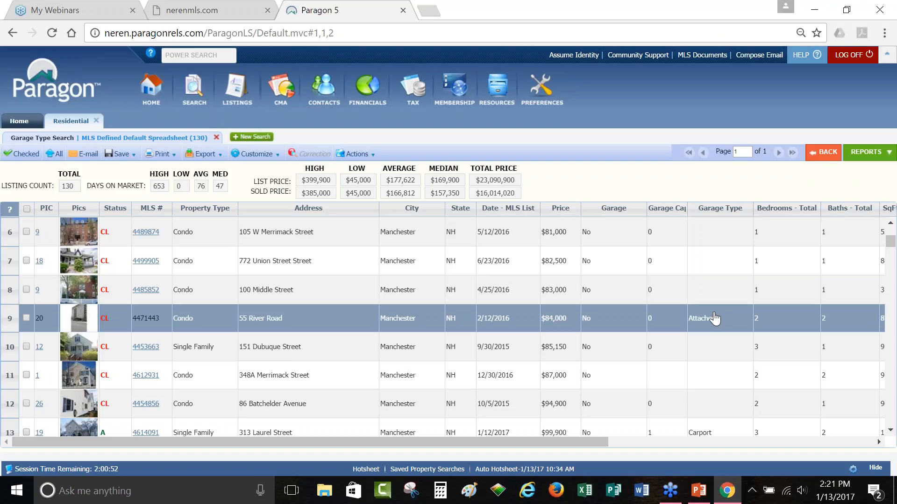
{"action": "scroll", "coordinate": [714, 317], "scroll_direction": "up", "scroll_amount": 3}
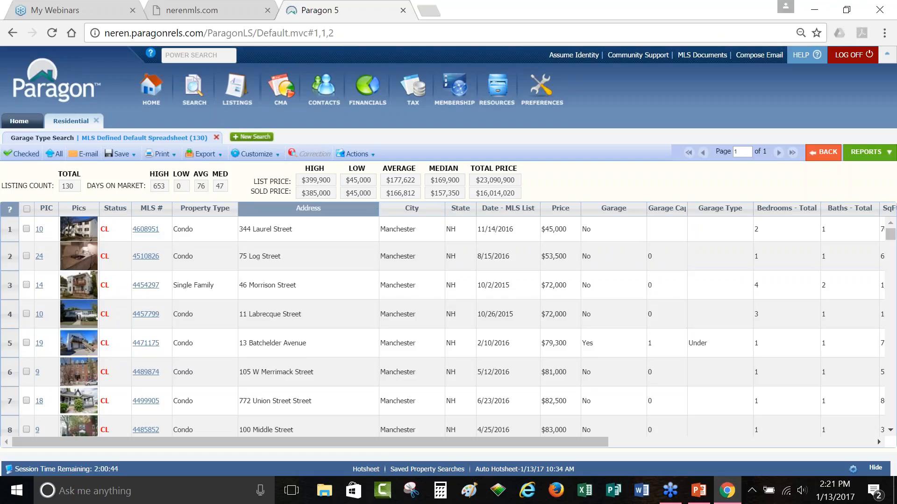
Step: Narrow the Address, Garage and Garage Type columns and widen Garage Capacity
{"action": "left_click_drag", "start_coordinate": [378, 208], "coordinate": [313, 214]}
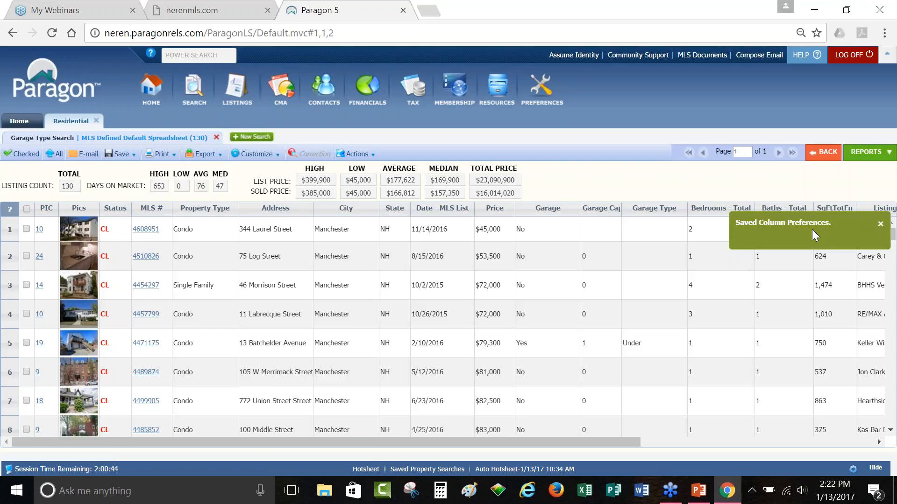
{"action": "left_click_drag", "start_coordinate": [581, 209], "coordinate": [541, 217]}
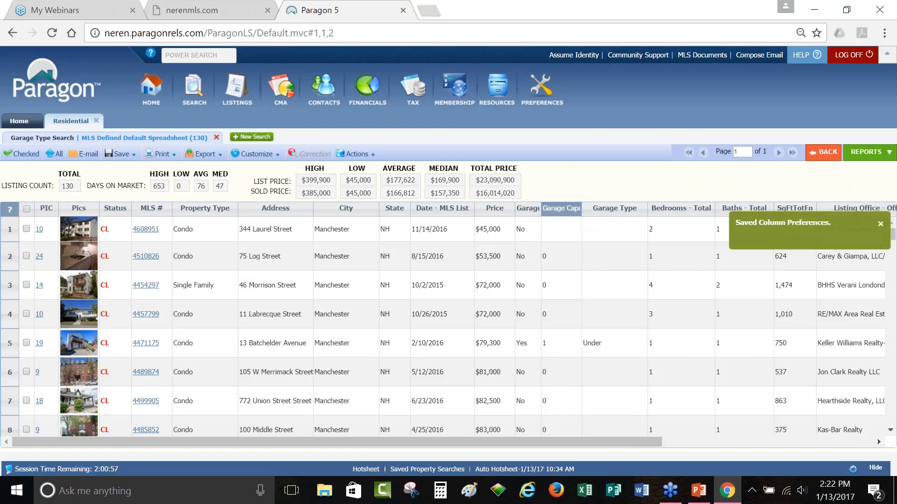
{"action": "left_click_drag", "start_coordinate": [581, 208], "coordinate": [595, 209]}
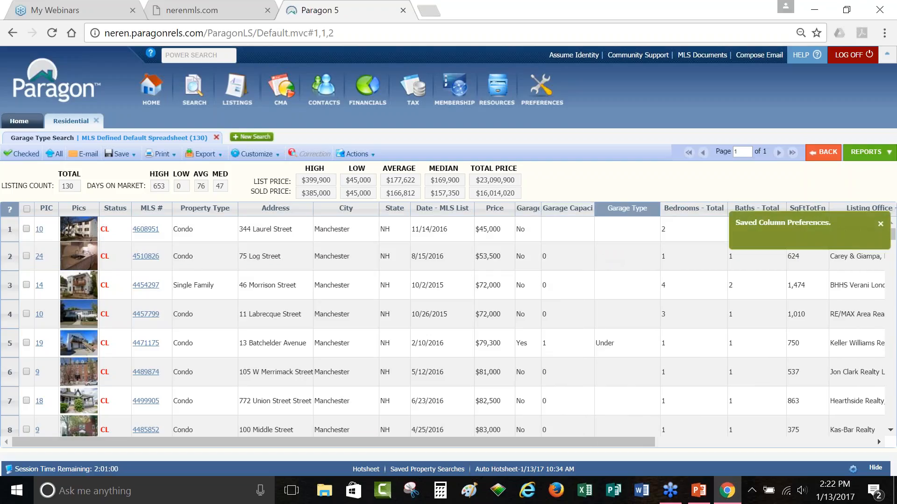
{"action": "left_click_drag", "start_coordinate": [660, 209], "coordinate": [641, 209]}
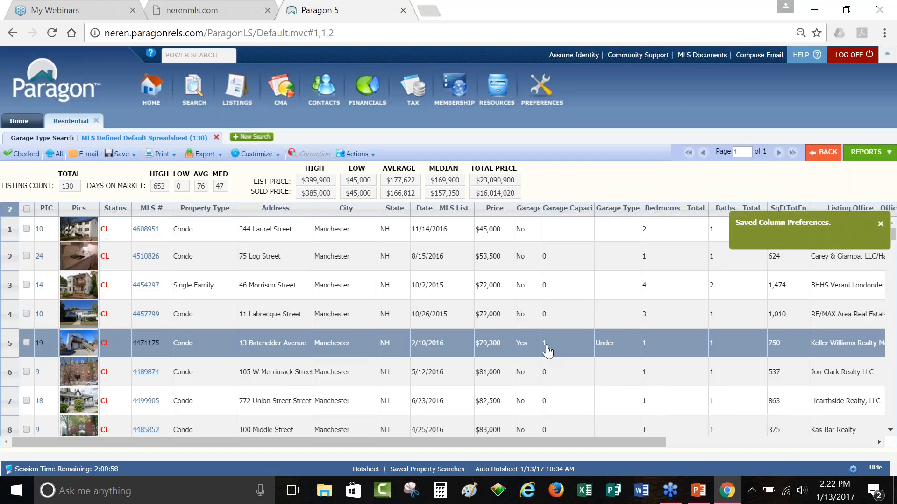
{"action": "left_click_drag", "start_coordinate": [441, 443], "coordinate": [421, 450]}
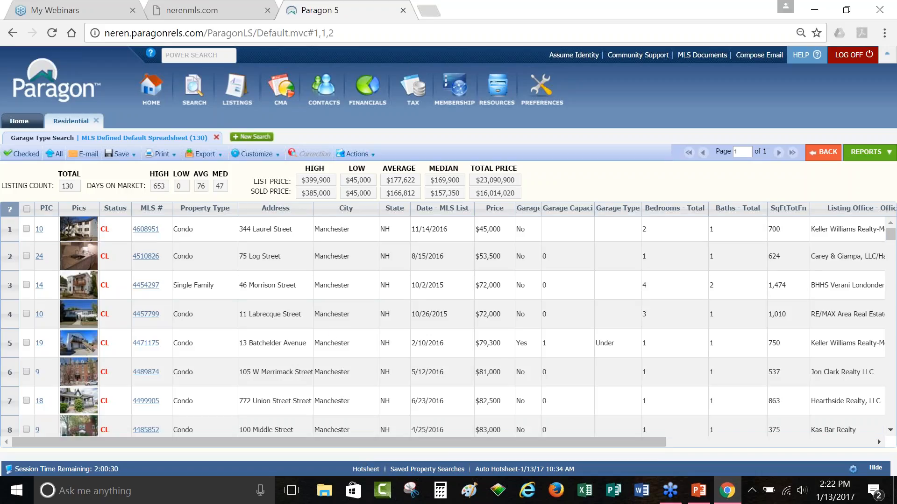
Step: Show the Feature Categories field group in the spreadsheet field preferences
{"action": "left_click", "coordinate": [255, 153]}
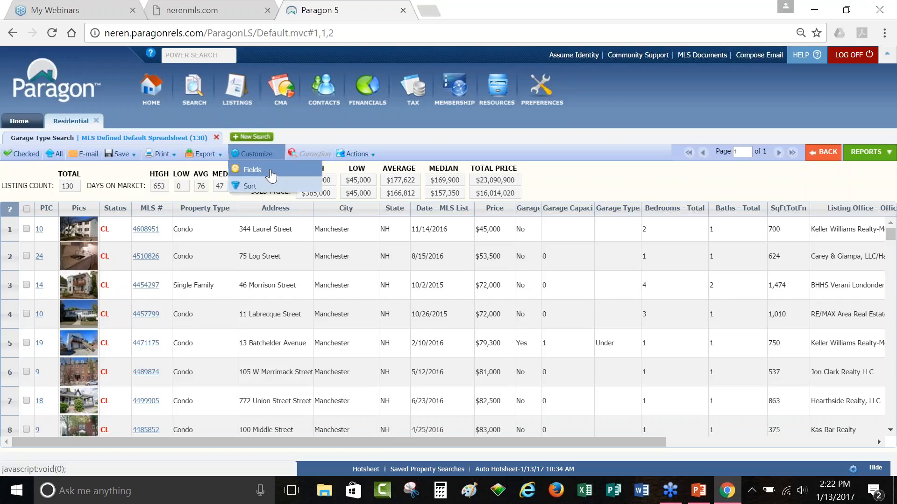
{"action": "left_click", "coordinate": [271, 176]}
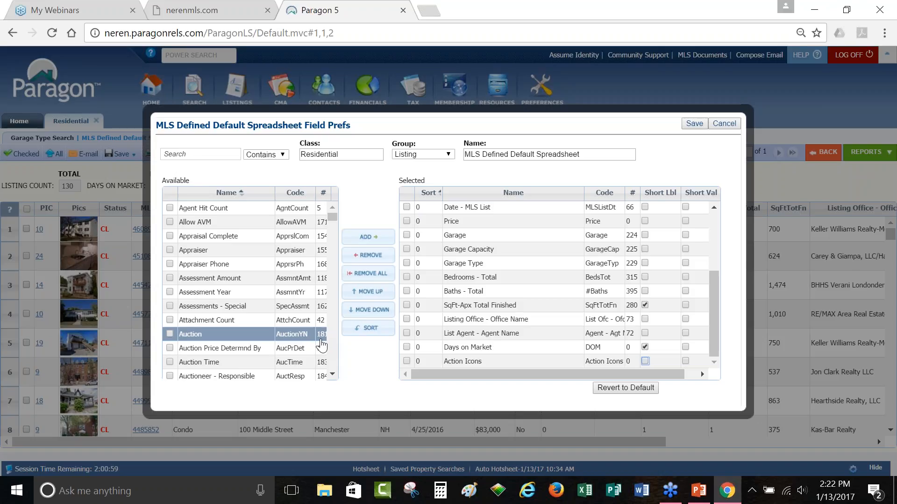
{"action": "left_click", "coordinate": [406, 154]}
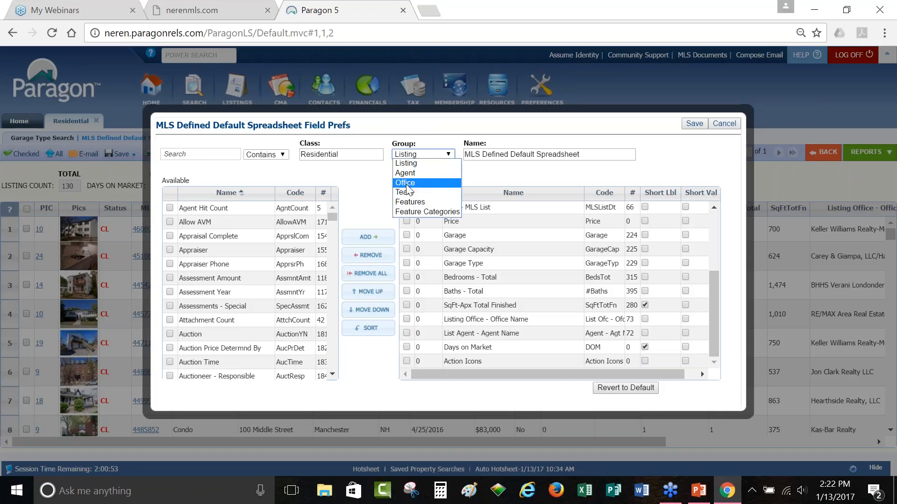
{"action": "left_click", "coordinate": [422, 213]}
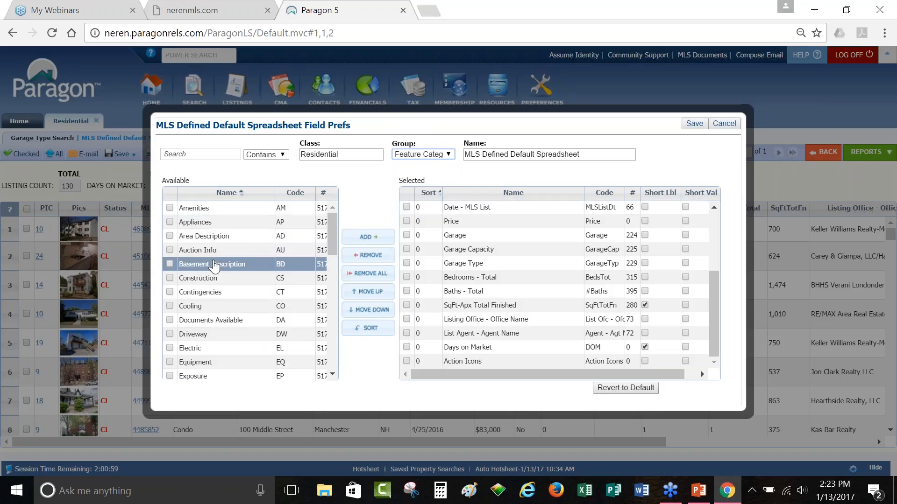
Step: Add the Style field and place it directly below Price
{"action": "scroll", "coordinate": [210, 280], "scroll_direction": "down", "scroll_amount": 2}
{"action": "scroll", "coordinate": [212, 298], "scroll_direction": "down", "scroll_amount": 3}
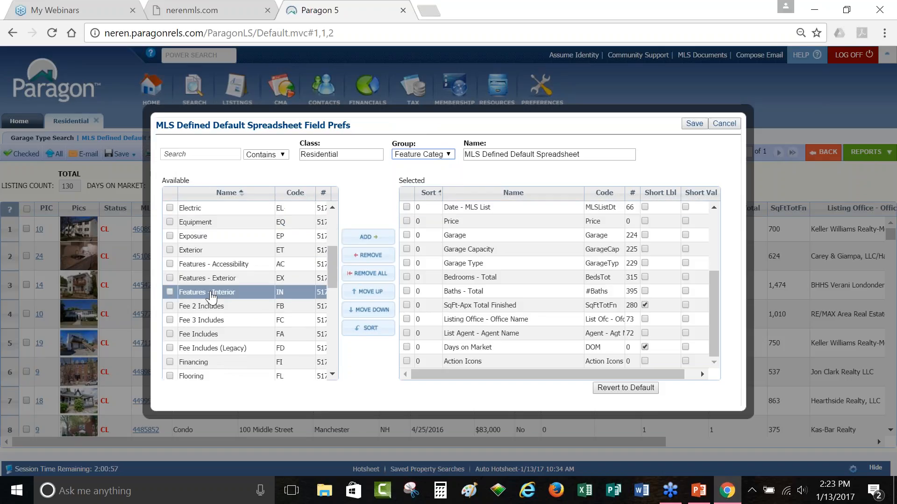
{"action": "scroll", "coordinate": [239, 295], "scroll_direction": "down", "scroll_amount": 3}
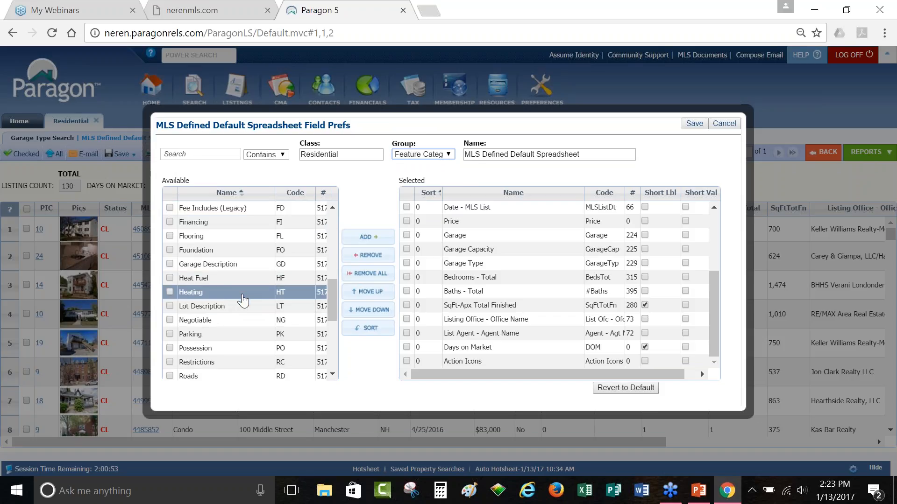
{"action": "scroll", "coordinate": [226, 293], "scroll_direction": "down", "scroll_amount": 4}
{"action": "scroll", "coordinate": [225, 297], "scroll_direction": "down", "scroll_amount": 2}
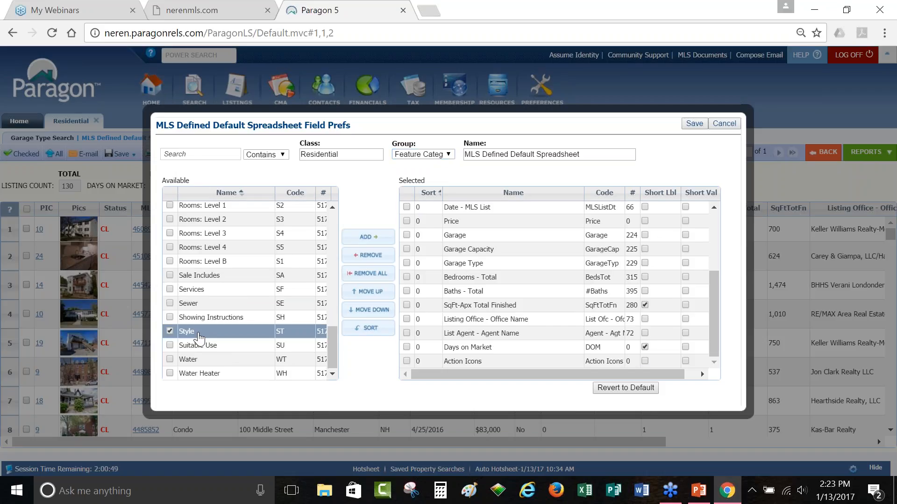
{"action": "double_click", "coordinate": [199, 333]}
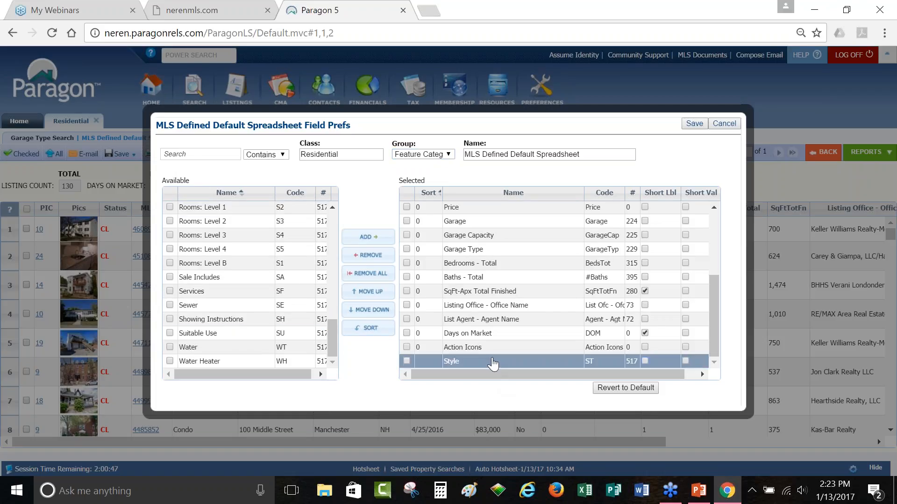
{"action": "left_click_drag", "start_coordinate": [493, 363], "coordinate": [500, 229]}
{"action": "left_click_drag", "start_coordinate": [486, 355], "coordinate": [490, 235]}
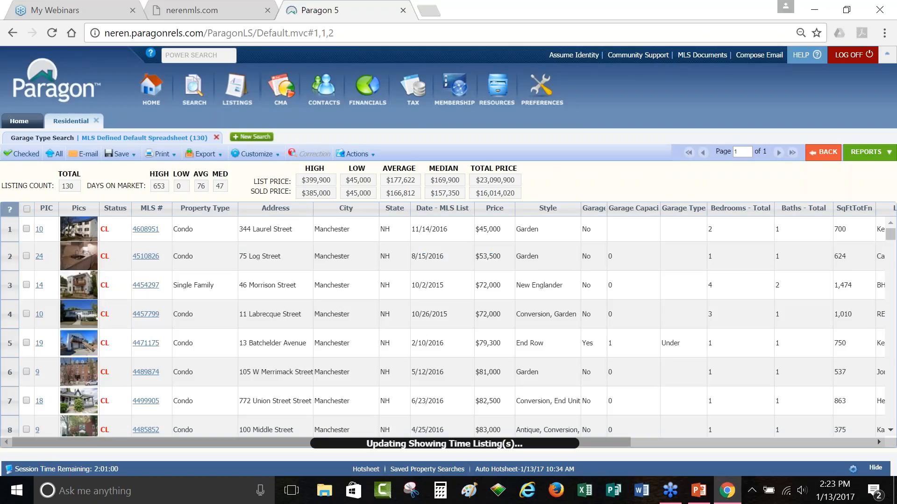
{"action": "scroll", "coordinate": [559, 358], "scroll_direction": "down", "scroll_amount": 3}
{"action": "scroll", "coordinate": [559, 359], "scroll_direction": "down", "scroll_amount": 2}
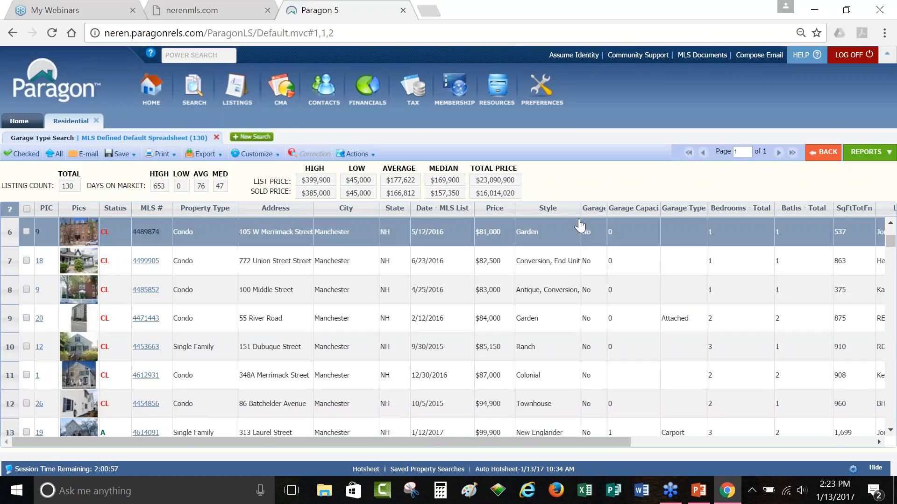
{"action": "left_click_drag", "start_coordinate": [580, 212], "coordinate": [635, 210]}
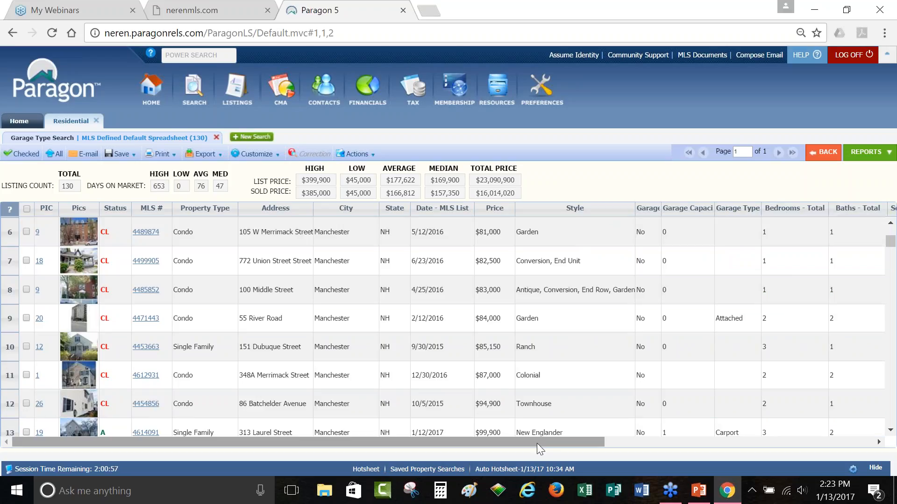
{"action": "left_click_drag", "start_coordinate": [531, 441], "coordinate": [377, 453]}
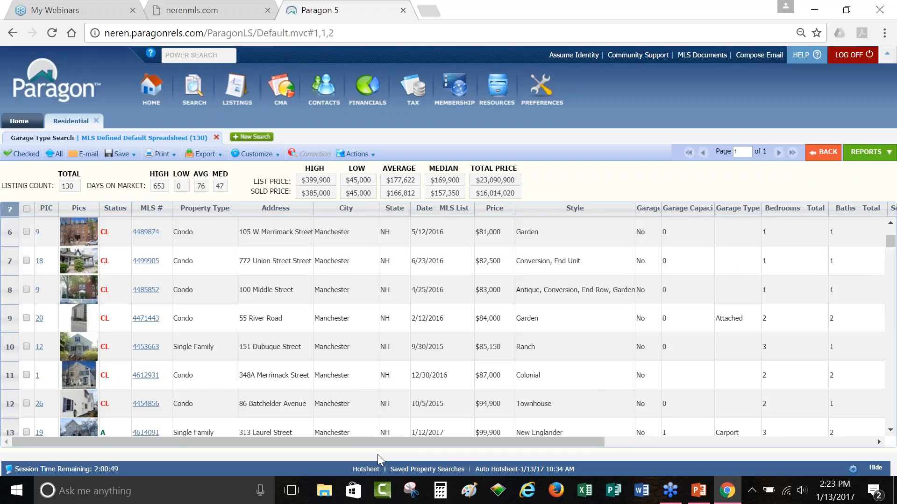
{"action": "left_click", "coordinate": [213, 157]}
Step: Drag SAVVI from the Spreadsheets report group into Favorites
{"action": "left_click", "coordinate": [863, 153]}
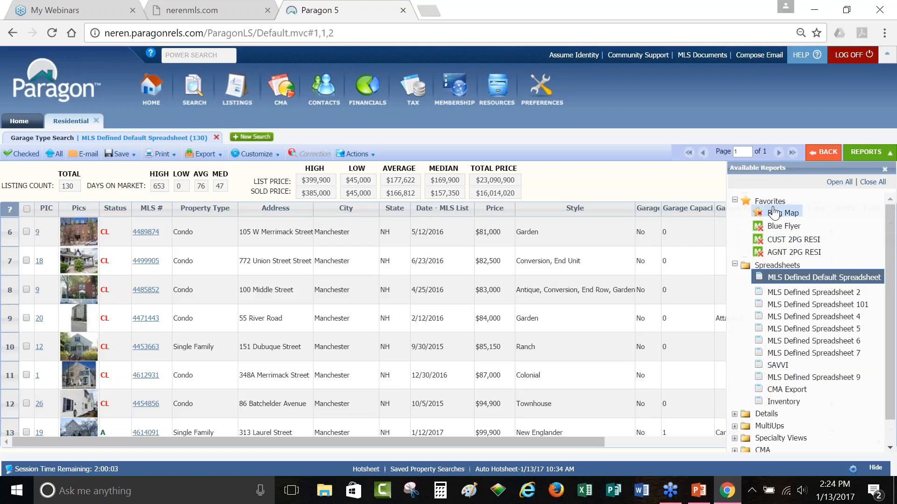
{"action": "left_click", "coordinate": [775, 265]}
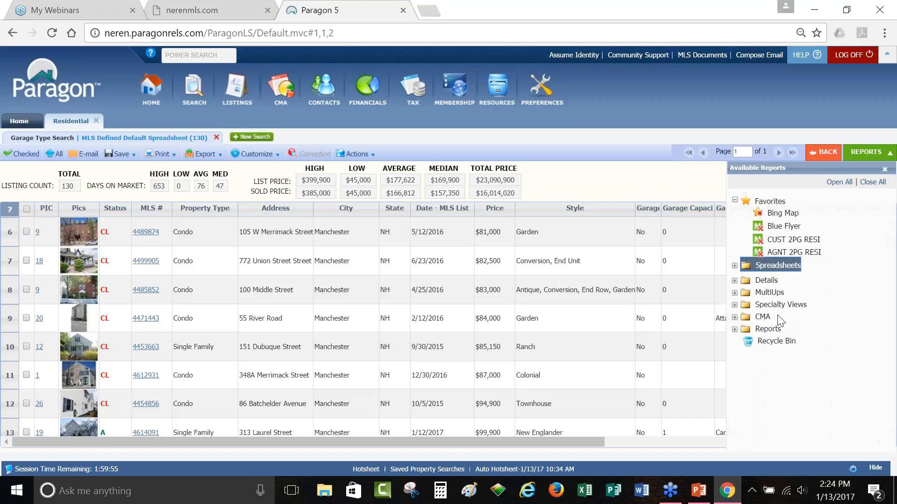
{"action": "left_click", "coordinate": [774, 267]}
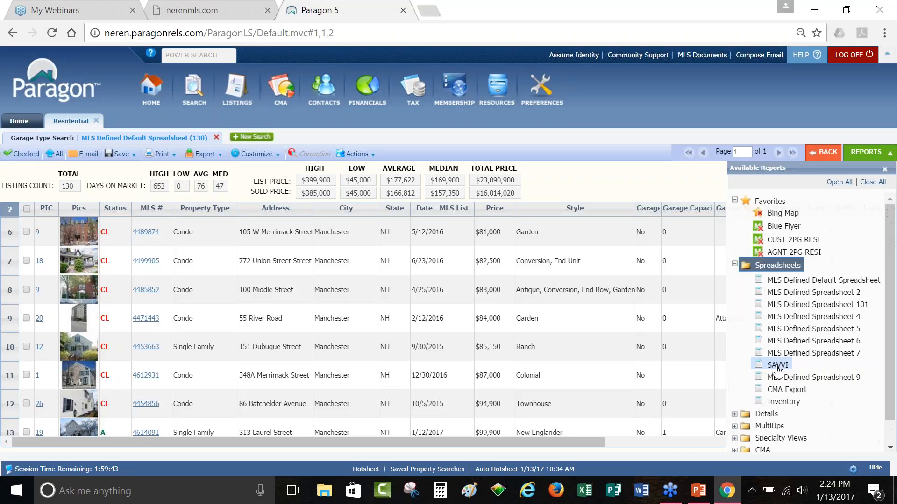
{"action": "mouse_move", "coordinate": [778, 372]}
{"action": "left_mouse_down"}
{"action": "mouse_move", "coordinate": [767, 238]}
{"action": "mouse_move", "coordinate": [770, 256]}
{"action": "left_mouse_up"}
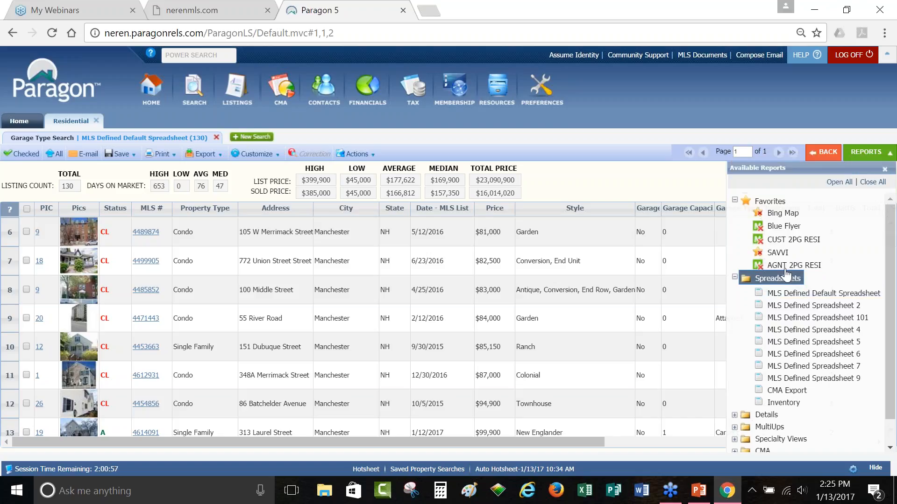
Step: Add APPR 1PG Template from the Details group to the Favorites reports
{"action": "left_click", "coordinate": [764, 419]}
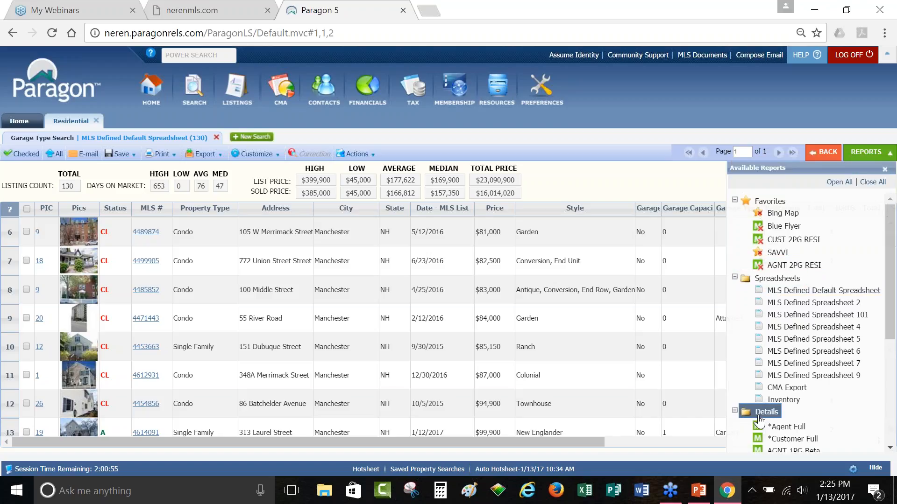
{"action": "scroll", "coordinate": [772, 392], "scroll_direction": "down", "scroll_amount": 1}
{"action": "scroll", "coordinate": [775, 394], "scroll_direction": "down", "scroll_amount": 1}
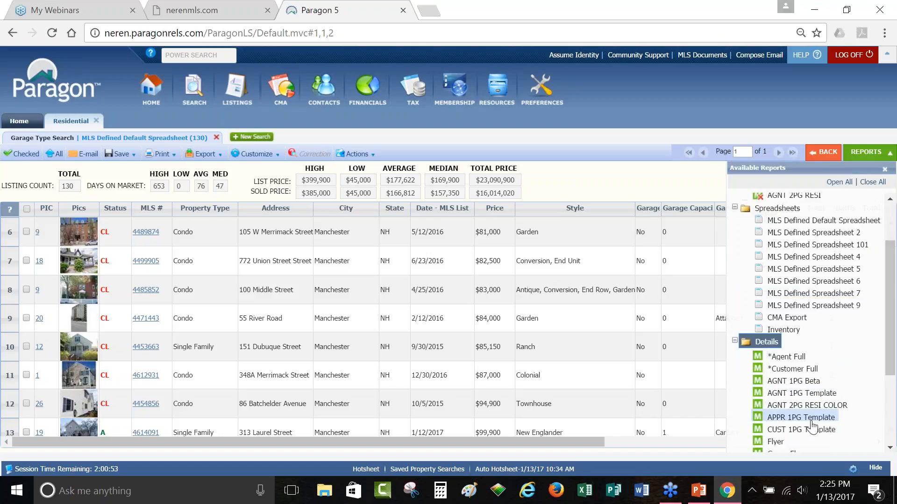
{"action": "left_click", "coordinate": [777, 209]}
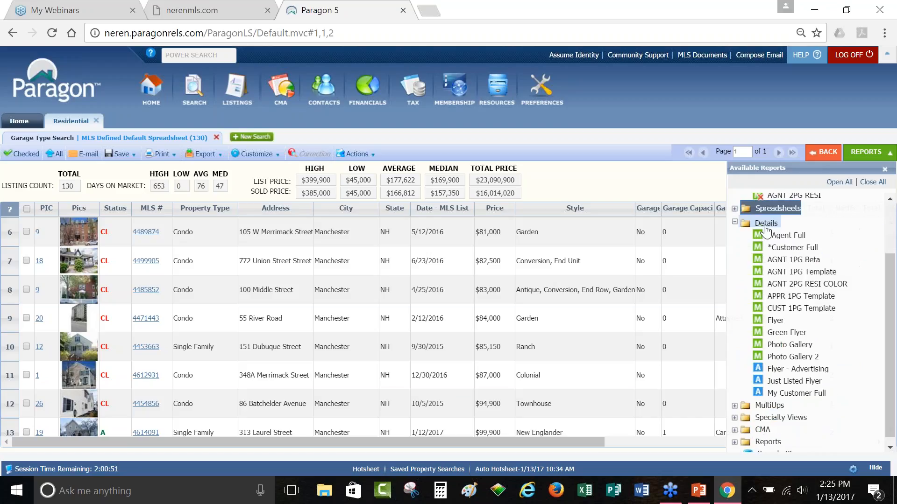
{"action": "scroll", "coordinate": [792, 364], "scroll_direction": "up", "scroll_amount": 2}
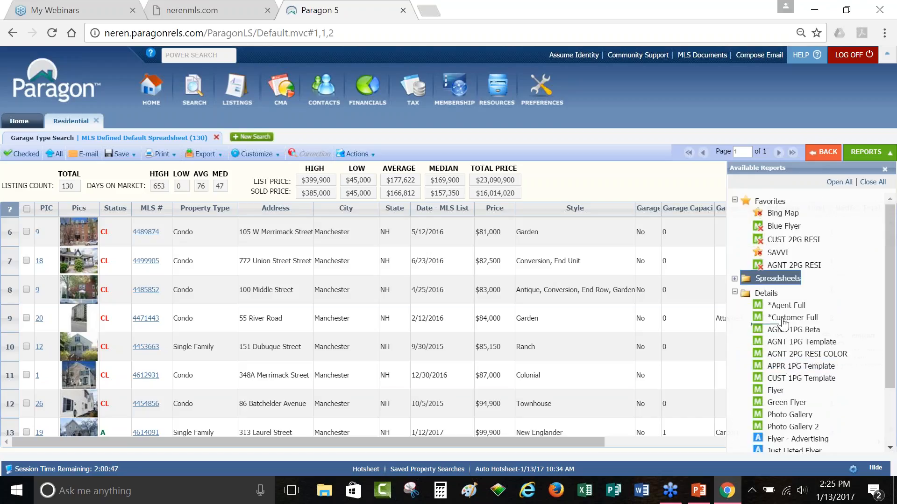
{"action": "left_click_drag", "start_coordinate": [773, 286], "coordinate": [774, 261]}
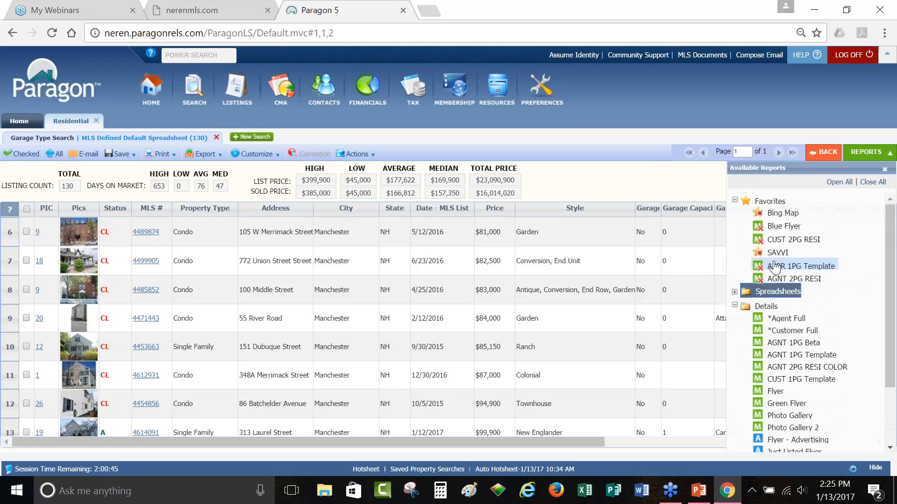
Step: Collapse the Spreadsheets and Details groups and expand Specialty Views
{"action": "left_click", "coordinate": [771, 295]}
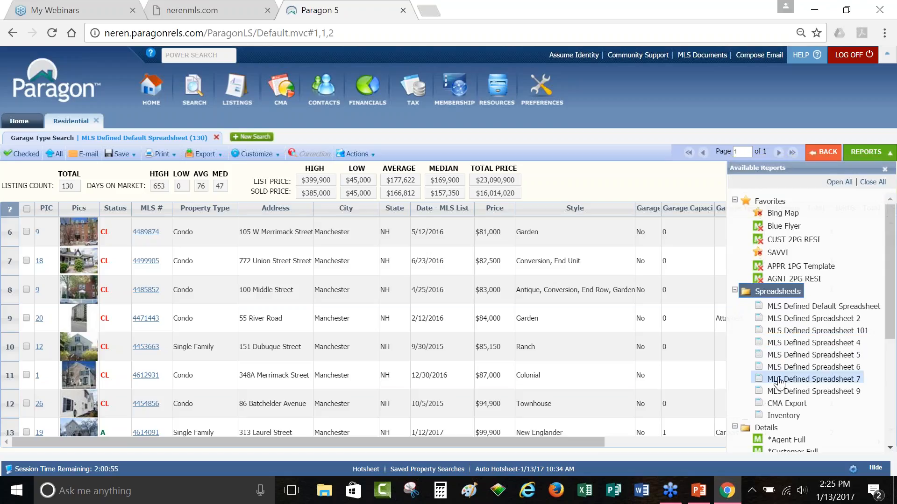
{"action": "left_click", "coordinate": [776, 294]}
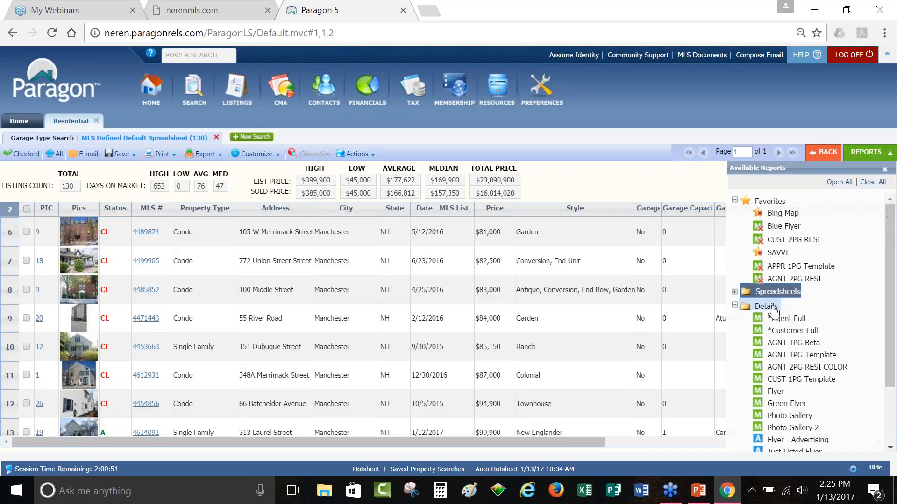
{"action": "left_click", "coordinate": [772, 307]}
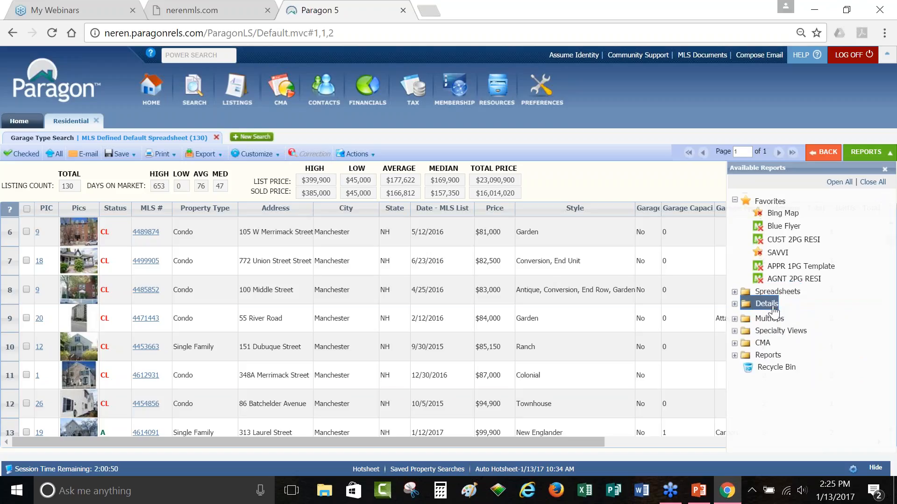
{"action": "left_click", "coordinate": [781, 330]}
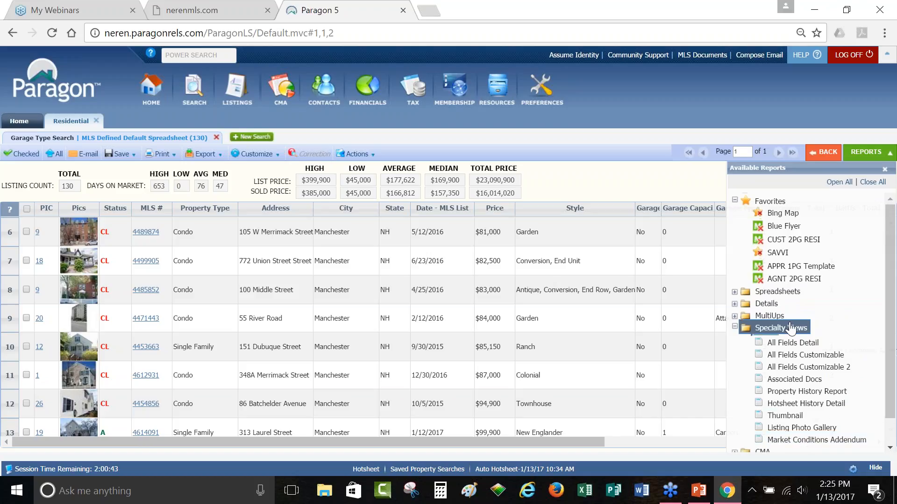
Step: Favorite Market Conditions Addendum; drop AGNT 2PG RESI, CUST 2PG RESI and Blue Flyer
{"action": "left_click_drag", "start_coordinate": [779, 266], "coordinate": [779, 266]}
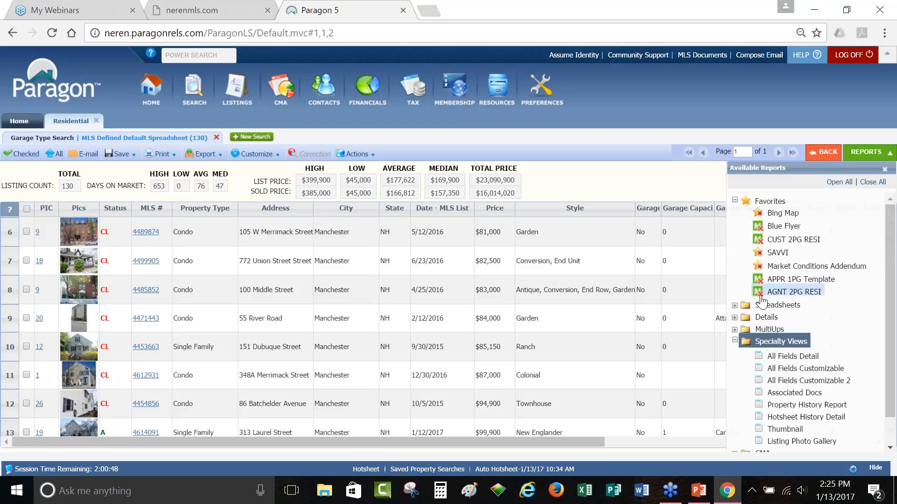
{"action": "left_click", "coordinate": [762, 297]}
{"action": "left_click", "coordinate": [761, 296]}
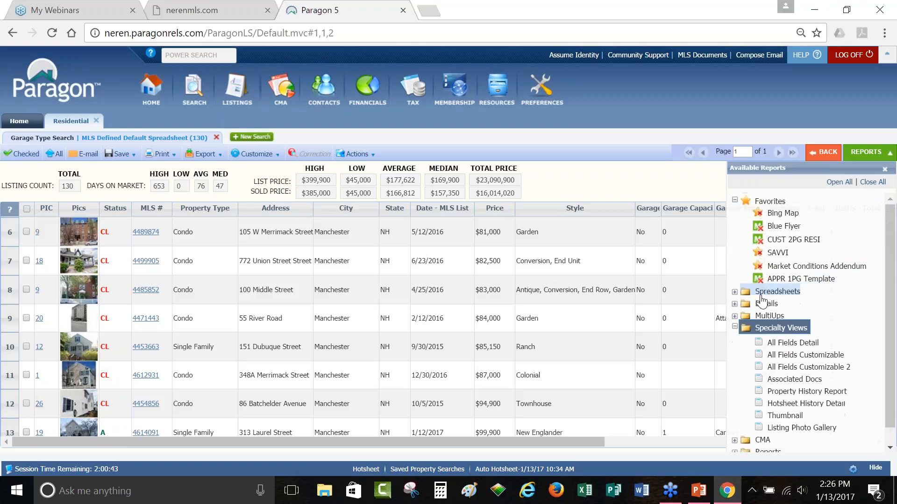
{"action": "left_click", "coordinate": [761, 241]}
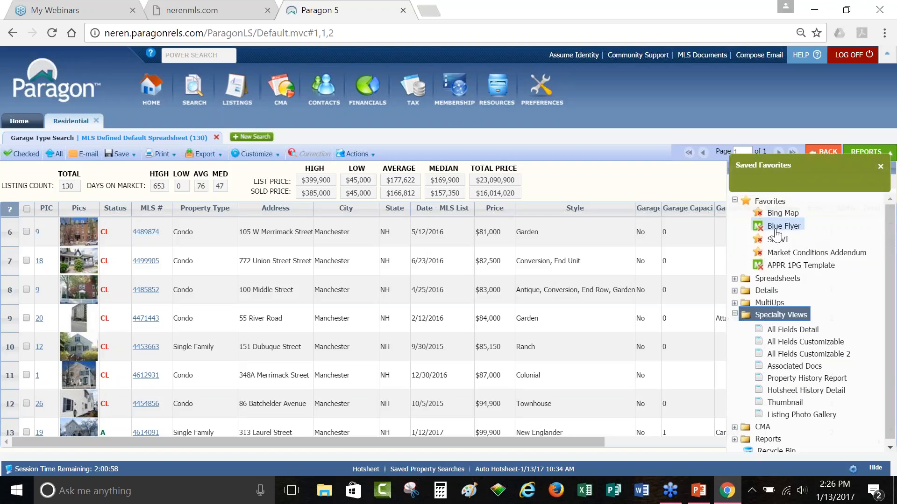
{"action": "left_click", "coordinate": [759, 228]}
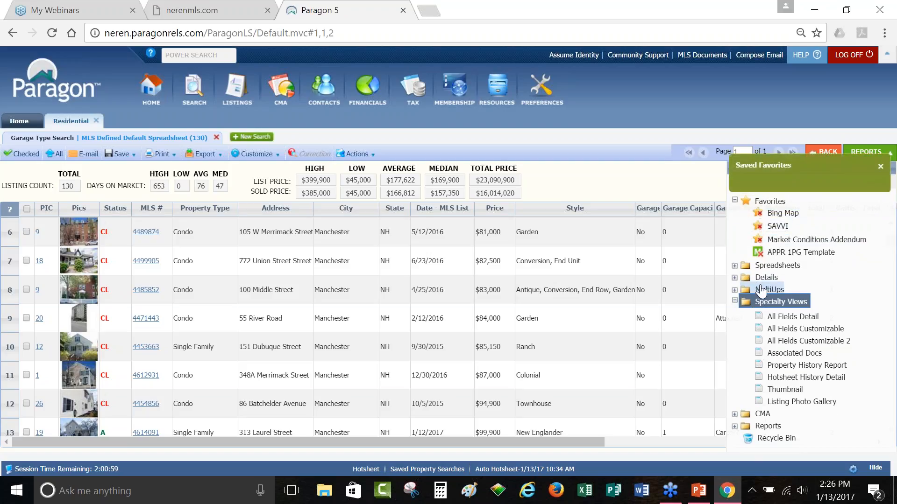
{"action": "left_click", "coordinate": [758, 306]}
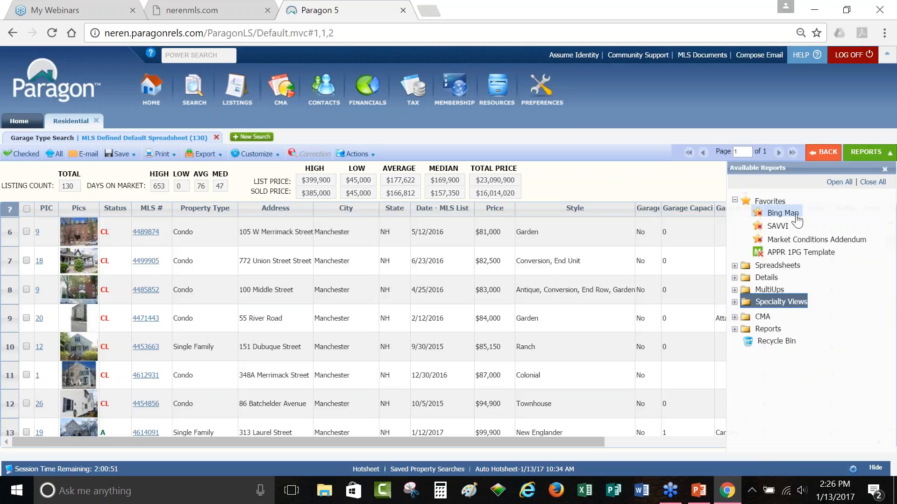
Step: Plot the 130 results on the Bing map and view then close listing 4's card
{"action": "left_click", "coordinate": [783, 214]}
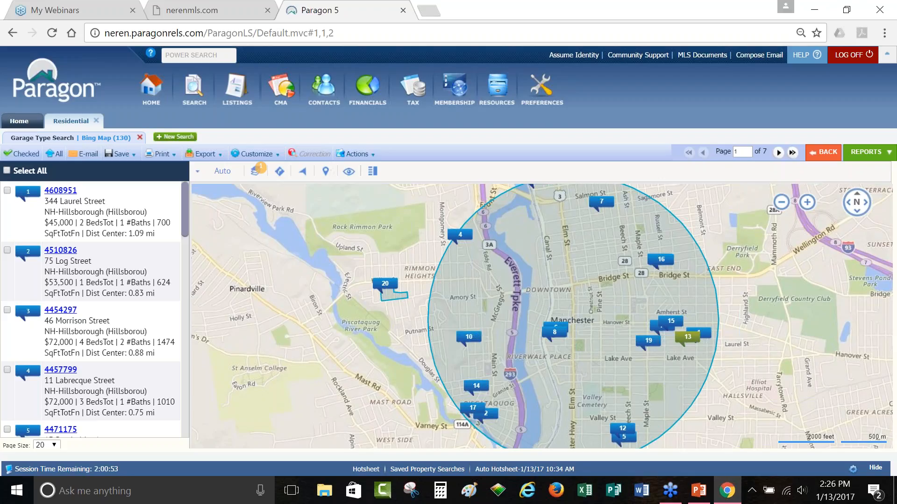
{"action": "left_click", "coordinate": [462, 239]}
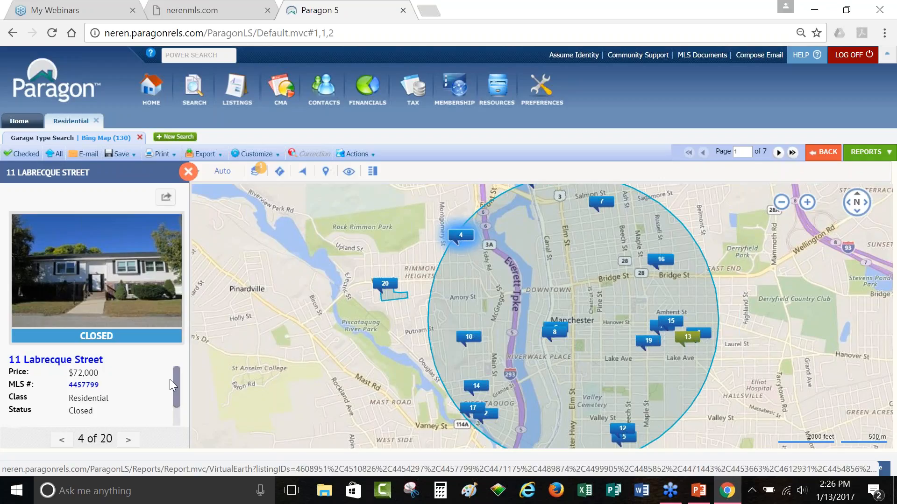
{"action": "left_click_drag", "start_coordinate": [177, 387], "coordinate": [183, 355]}
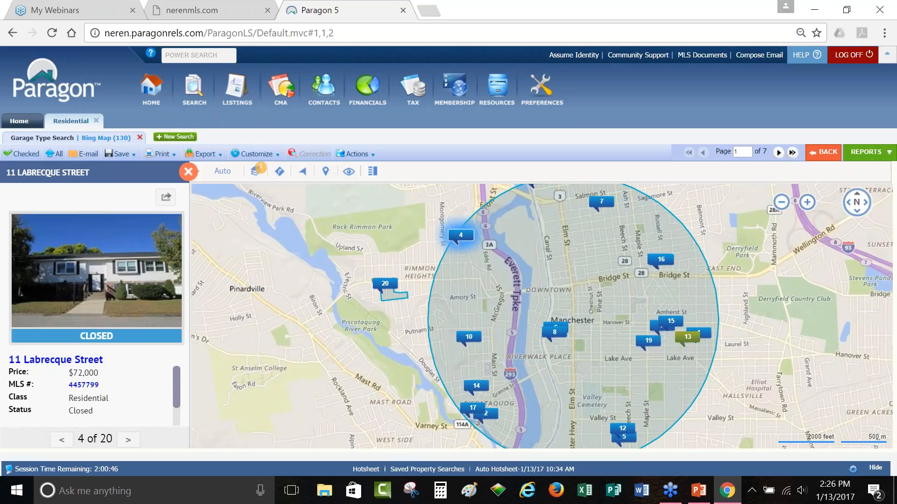
{"action": "left_click", "coordinate": [188, 172]}
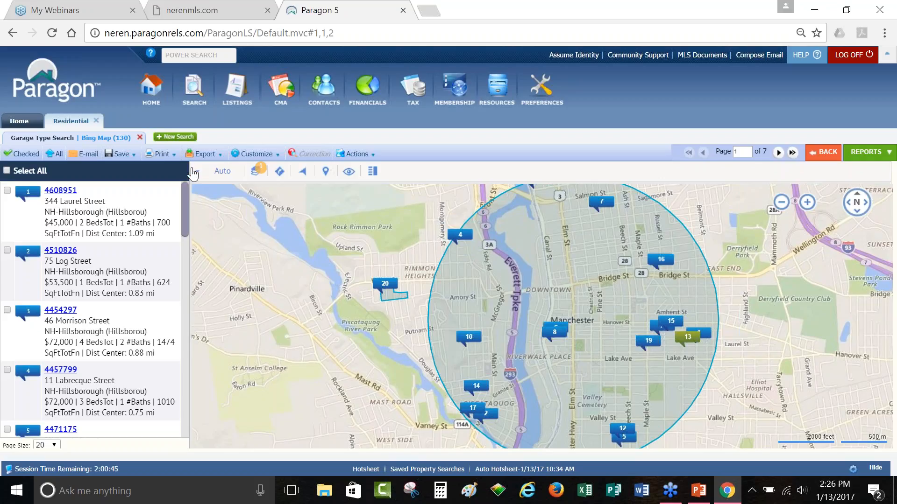
Step: Go back from the map to the default spreadsheet of 130 Garage Type Search results
{"action": "left_click", "coordinate": [826, 154]}
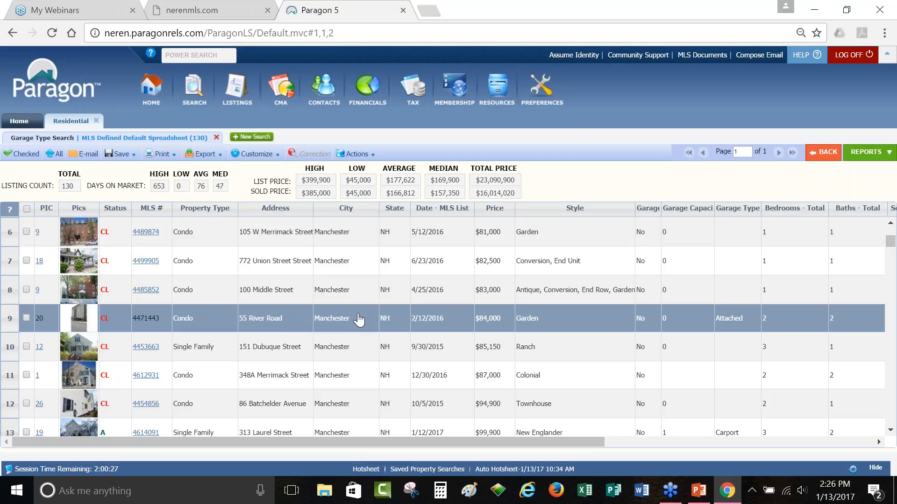
{"action": "left_click", "coordinate": [310, 300]}
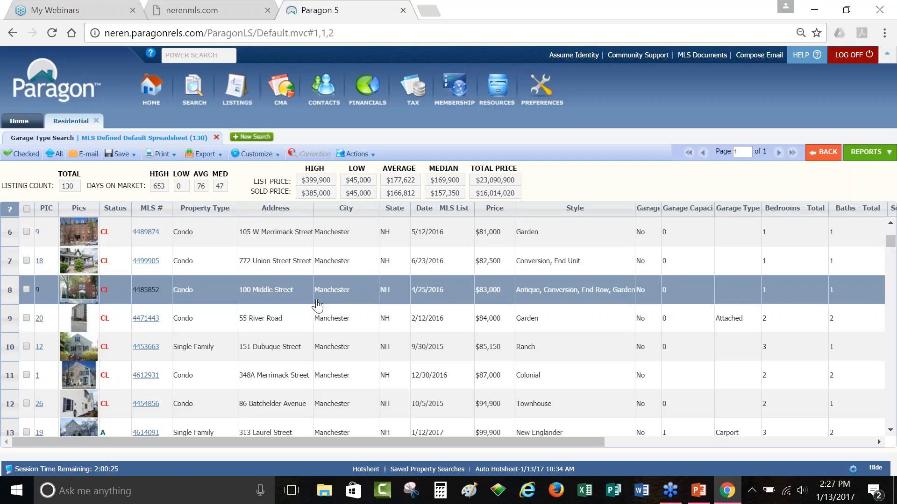
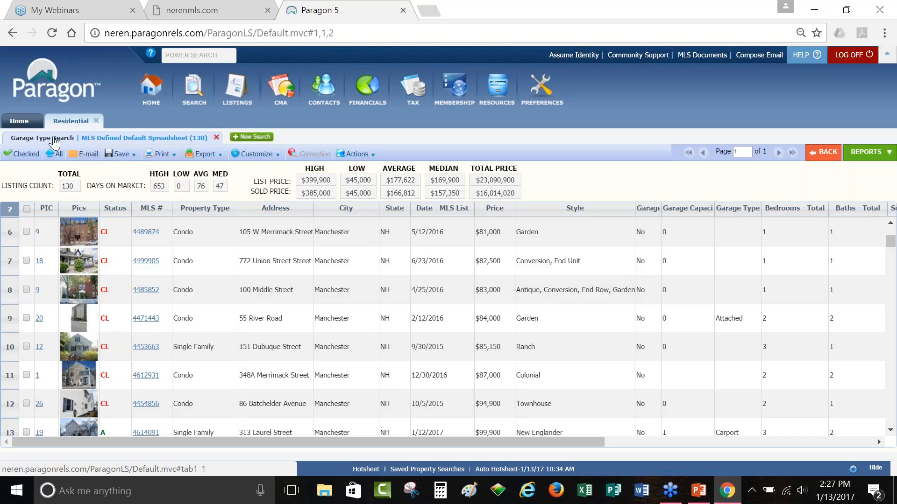
Step: Return to the Garage Type Search criteria and rerun it to list the 130 results
{"action": "left_click", "coordinate": [45, 140]}
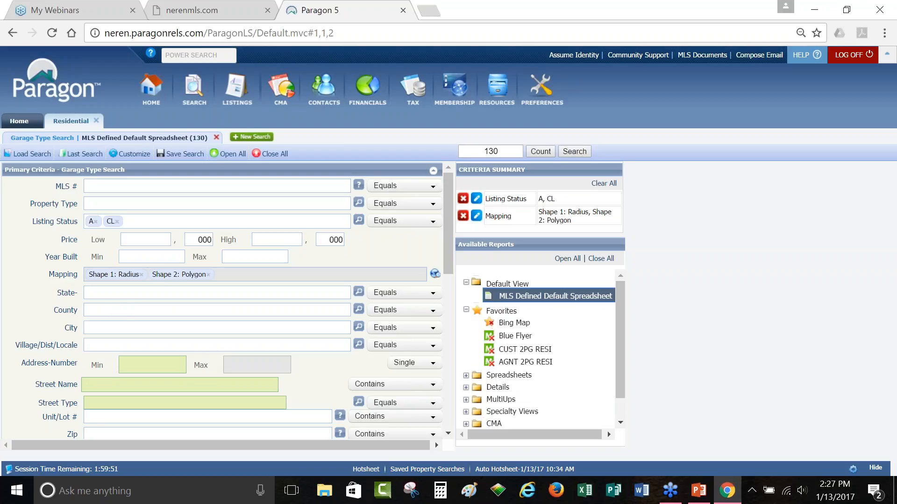
{"action": "left_click", "coordinate": [575, 152]}
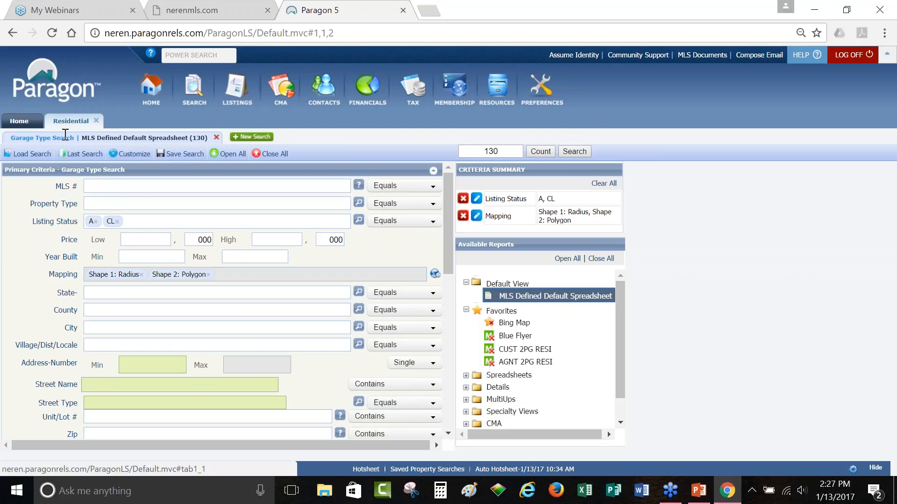
{"action": "left_click", "coordinate": [48, 144]}
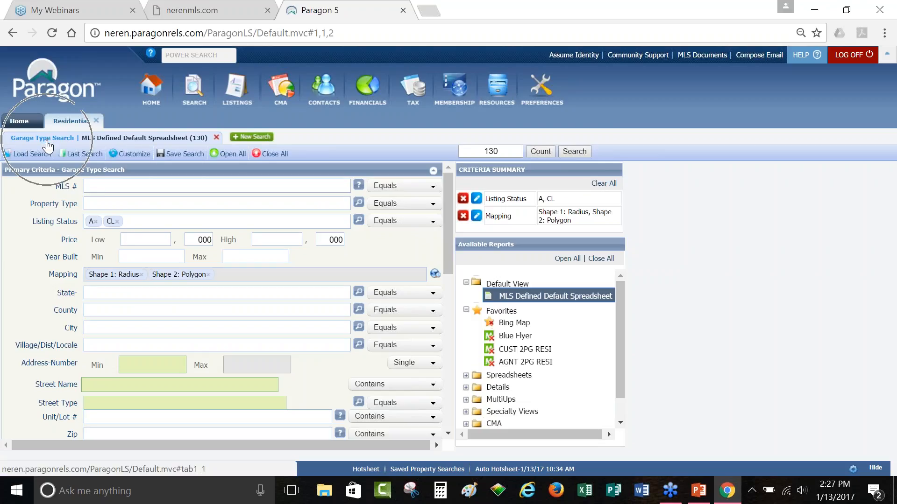
{"action": "key", "text": "ctrl"}
{"action": "left_click", "coordinate": [150, 140]}
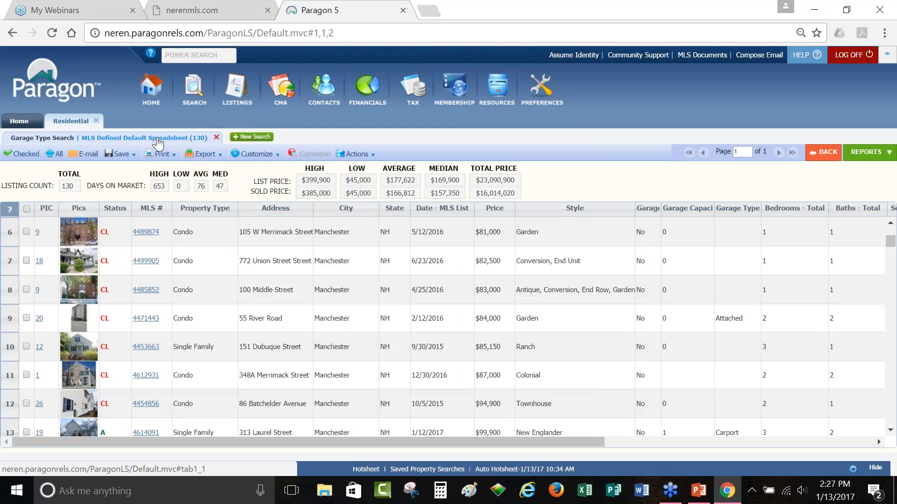
{"action": "left_click", "coordinate": [253, 140]}
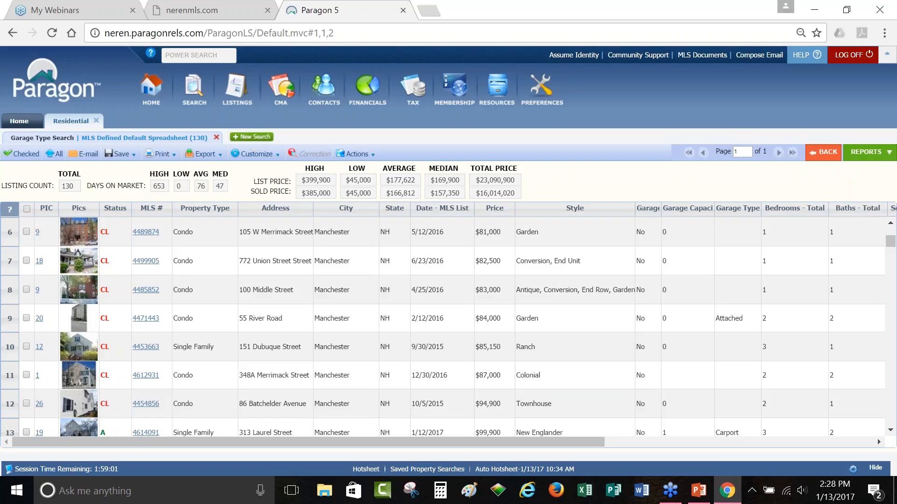
Step: Preview the Market Conditions Addendum options covering all 130 listings, then cancel them
{"action": "left_click", "coordinate": [865, 153]}
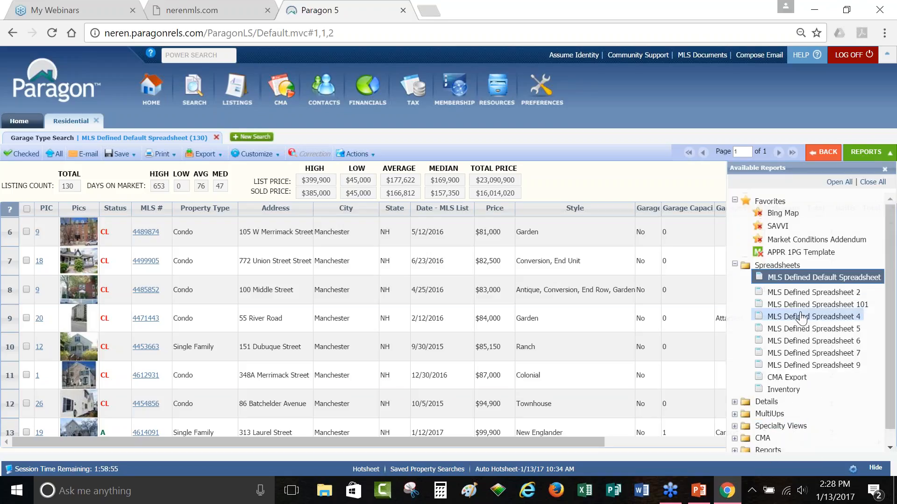
{"action": "left_click", "coordinate": [784, 241]}
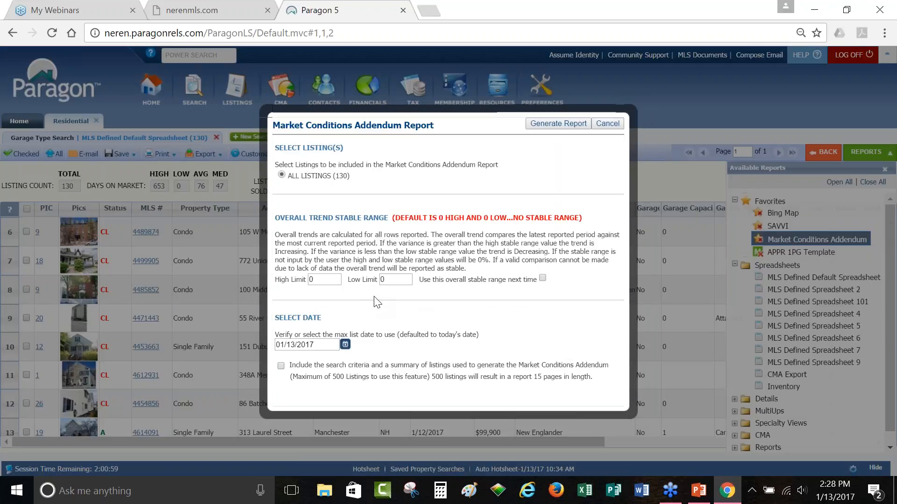
{"action": "left_click_drag", "start_coordinate": [290, 177], "coordinate": [358, 177]}
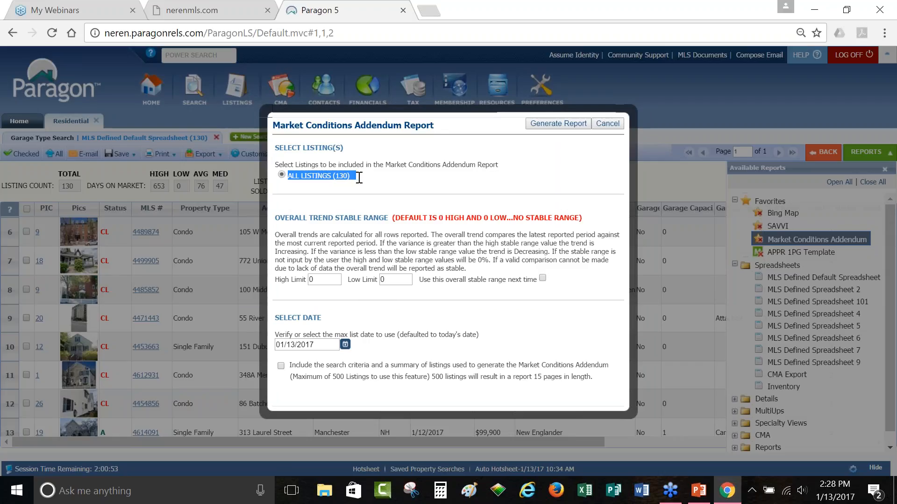
{"action": "left_click", "coordinate": [607, 124]}
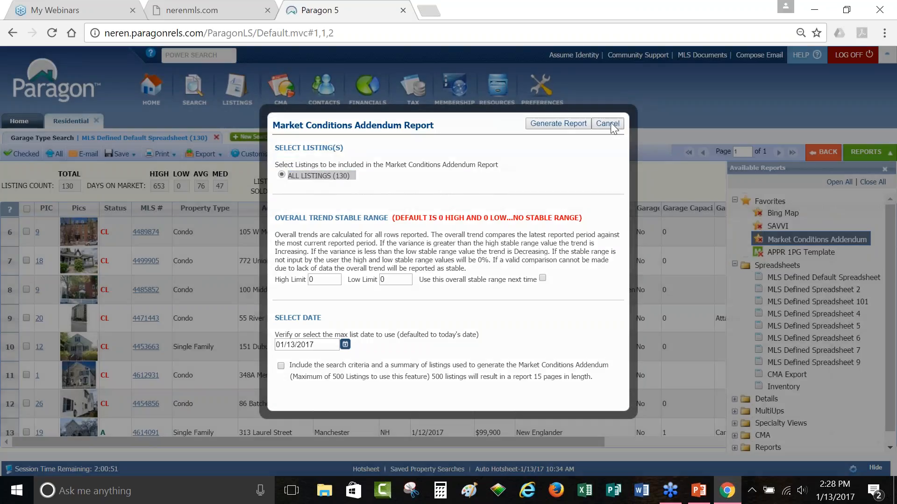
{"action": "scroll", "coordinate": [61, 259], "scroll_direction": "up", "scroll_amount": 2}
{"action": "scroll", "coordinate": [61, 258], "scroll_direction": "up", "scroll_amount": 1}
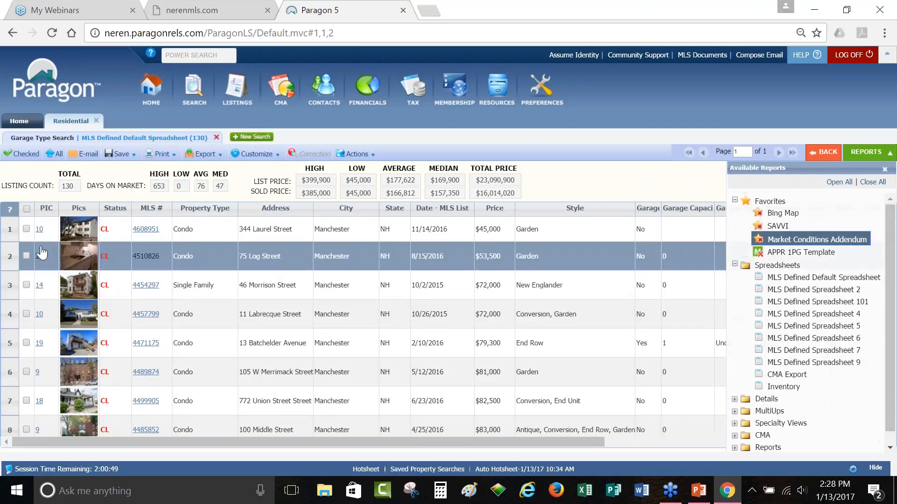
{"action": "left_click", "coordinate": [26, 229]}
{"action": "left_click", "coordinate": [27, 256]}
{"action": "left_click", "coordinate": [26, 284]}
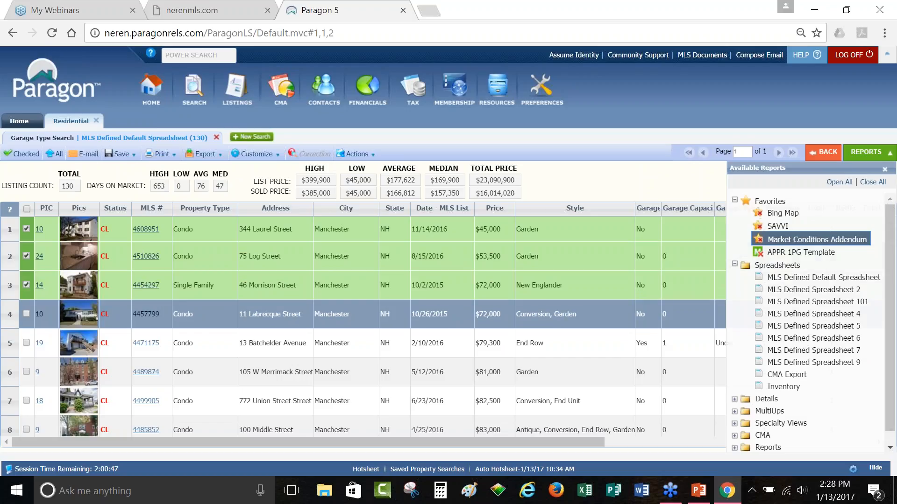
{"action": "left_click", "coordinate": [26, 342]}
{"action": "left_click", "coordinate": [26, 371]}
{"action": "left_click", "coordinate": [26, 400]}
{"action": "left_click", "coordinate": [26, 430]}
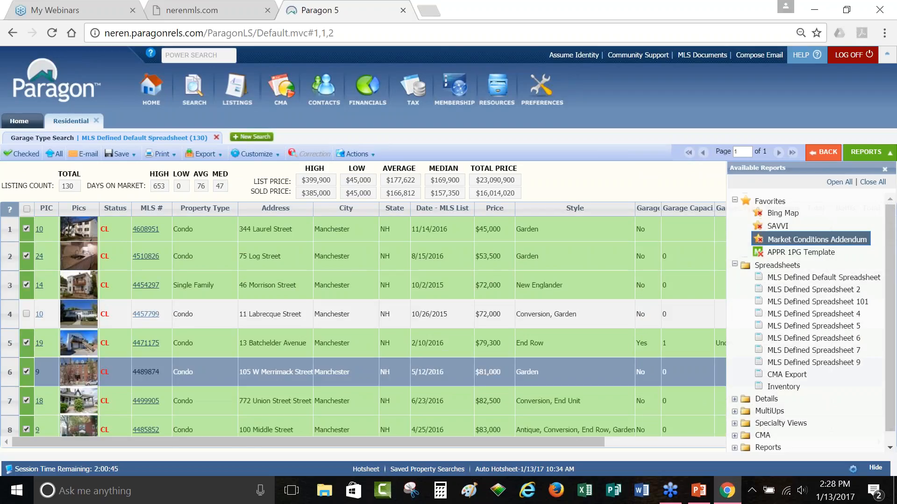
{"action": "left_click", "coordinate": [26, 313]}
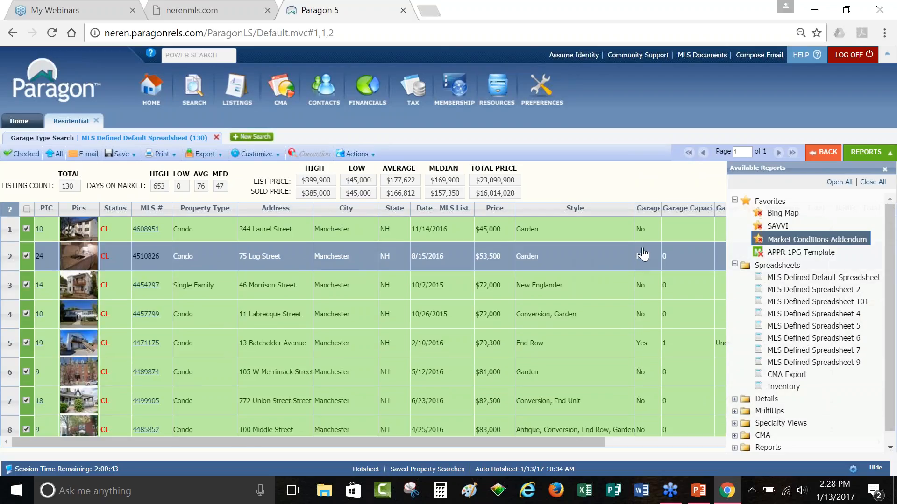
Step: Generate the Market Conditions Addendum for the checked listings with search criteria and summary included
{"action": "left_click", "coordinate": [833, 242]}
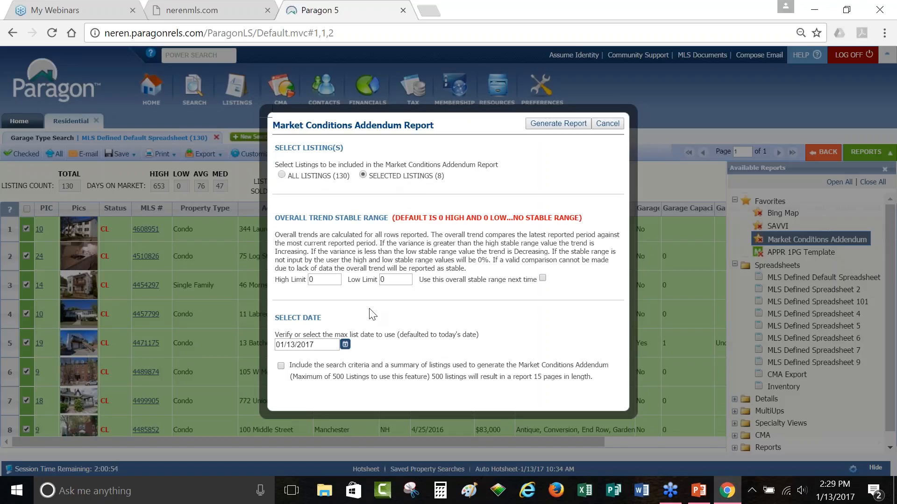
{"action": "left_click_drag", "start_coordinate": [289, 367], "coordinate": [405, 372]}
{"action": "triple_click", "coordinate": [567, 363]}
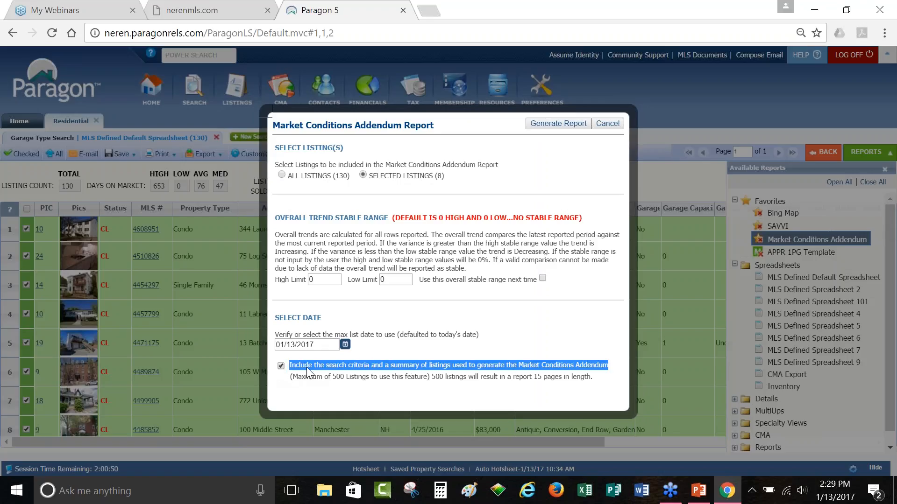
{"action": "left_click", "coordinate": [548, 123]}
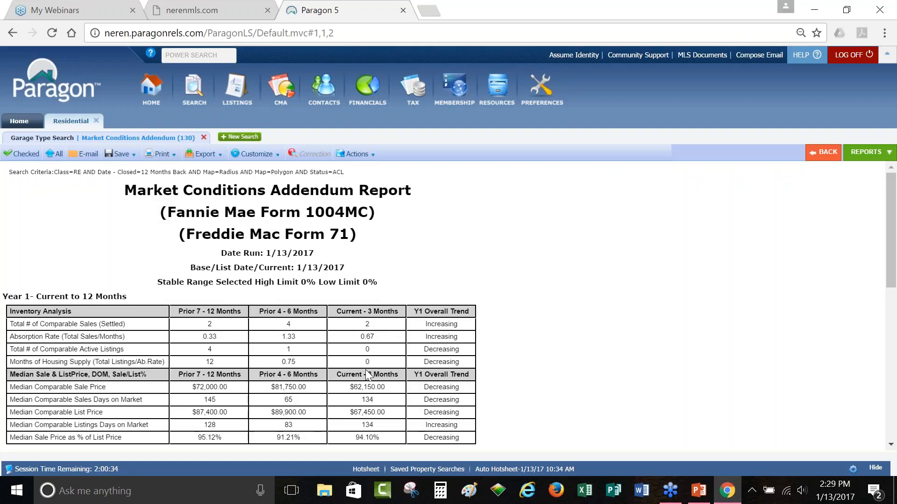
{"action": "scroll", "coordinate": [369, 373], "scroll_direction": "down", "scroll_amount": 3}
{"action": "scroll", "coordinate": [417, 346], "scroll_direction": "up", "scroll_amount": 3}
{"action": "scroll", "coordinate": [116, 299], "scroll_direction": "down", "scroll_amount": 2}
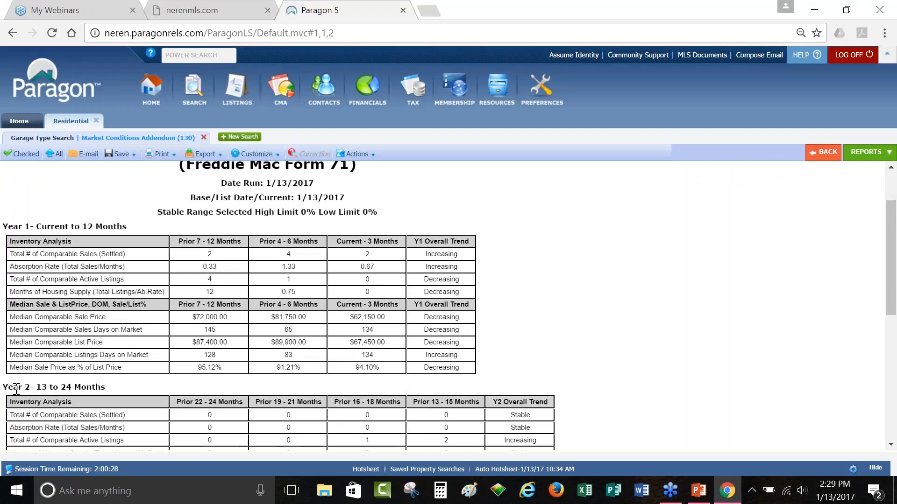
{"action": "scroll", "coordinate": [16, 389], "scroll_direction": "down", "scroll_amount": 5}
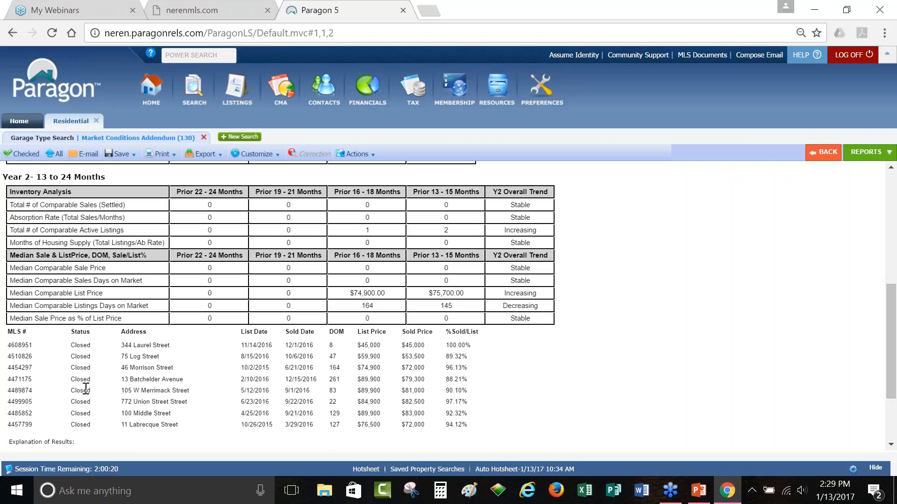
{"action": "scroll", "coordinate": [86, 389], "scroll_direction": "down", "scroll_amount": 3}
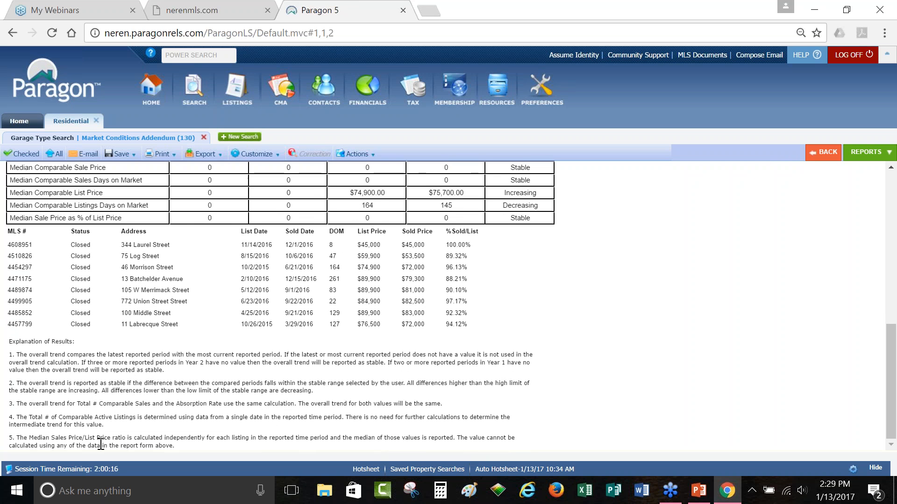
{"action": "scroll", "coordinate": [101, 444], "scroll_direction": "up", "scroll_amount": 10}
{"action": "scroll", "coordinate": [38, 251], "scroll_direction": "up", "scroll_amount": 3}
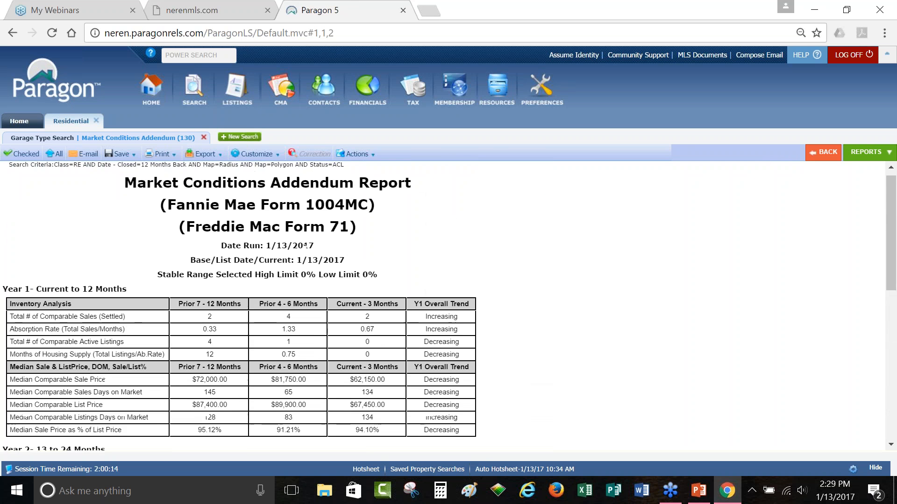
{"action": "left_click_drag", "start_coordinate": [6, 174], "coordinate": [361, 171]}
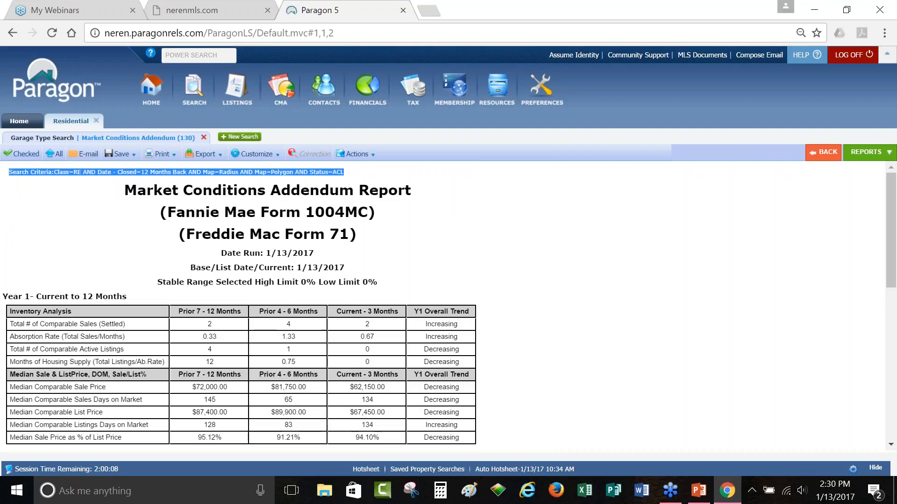
{"action": "left_click", "coordinate": [373, 174]}
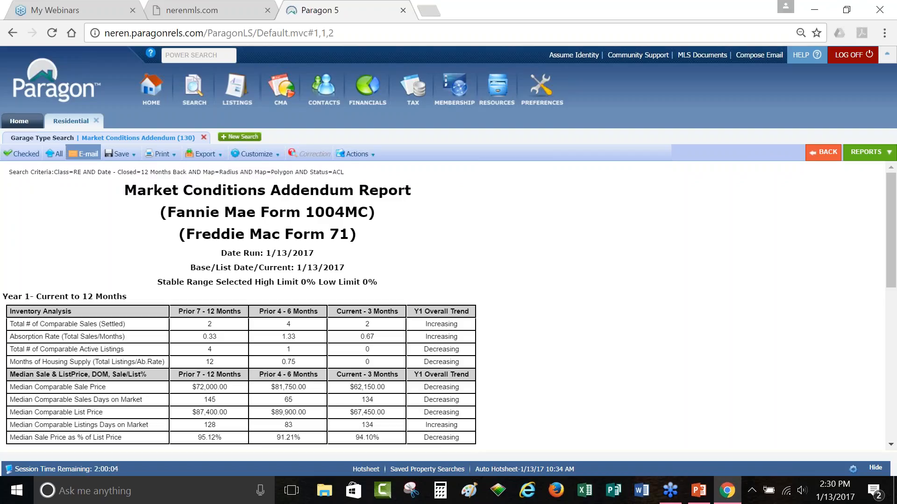
{"action": "left_click", "coordinate": [85, 158]}
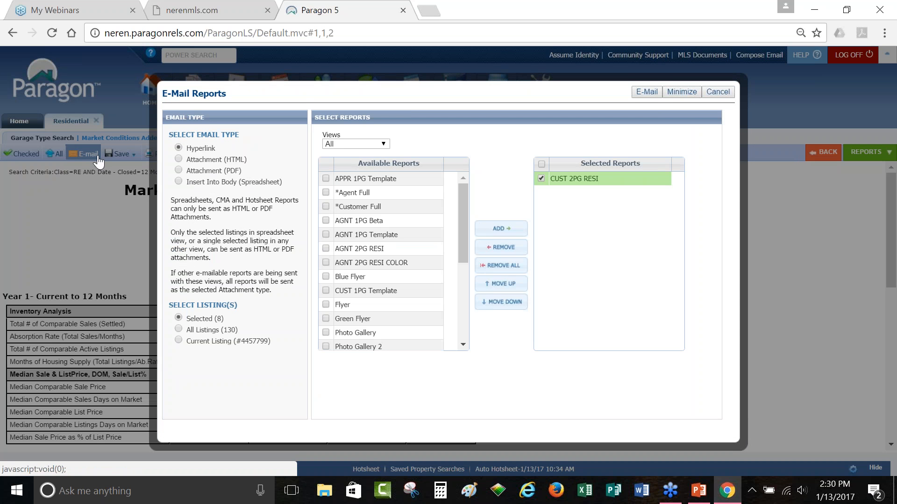
{"action": "left_click", "coordinate": [718, 92]}
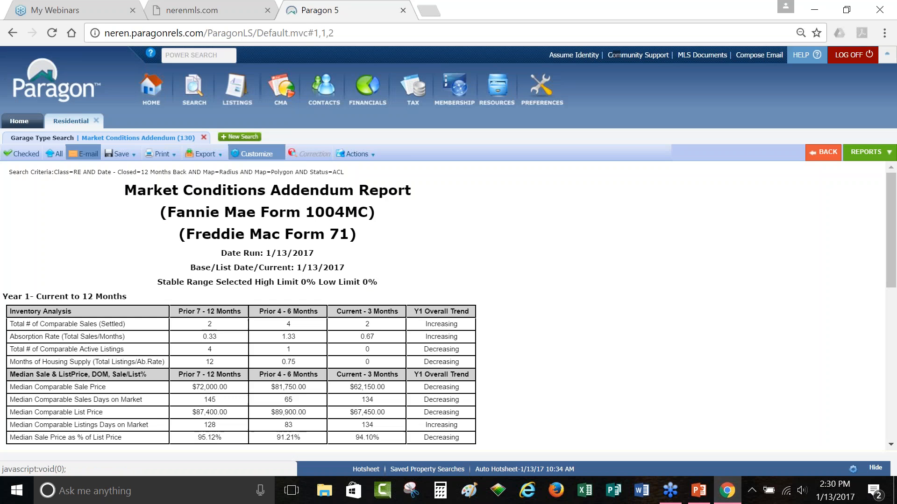
{"action": "left_click", "coordinate": [159, 154]}
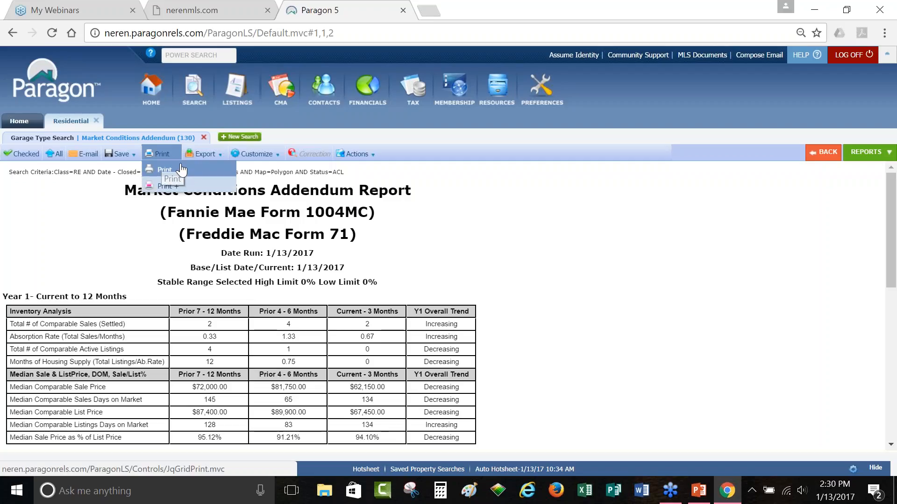
{"action": "left_click", "coordinate": [166, 186]}
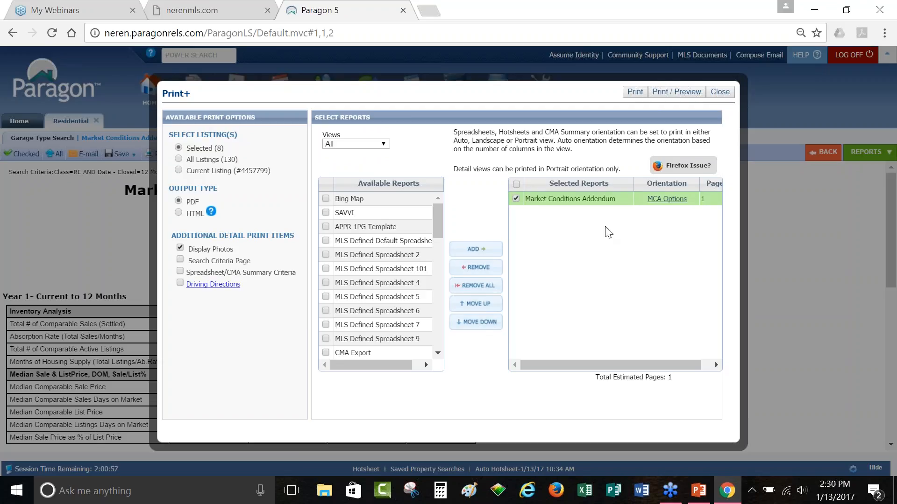
{"action": "left_click", "coordinate": [719, 91]}
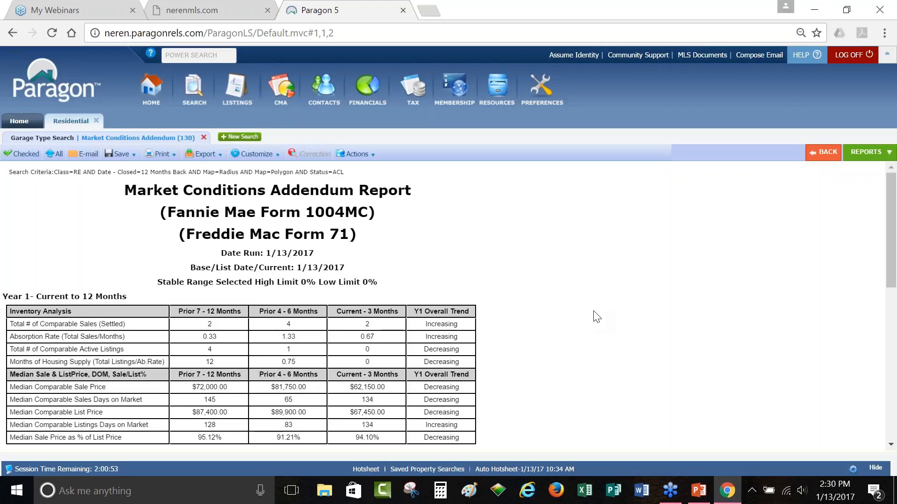
Step: Scroll down the Market Conditions Addendum report and show the Available Reports list
{"action": "scroll", "coordinate": [585, 323], "scroll_direction": "down", "scroll_amount": 3}
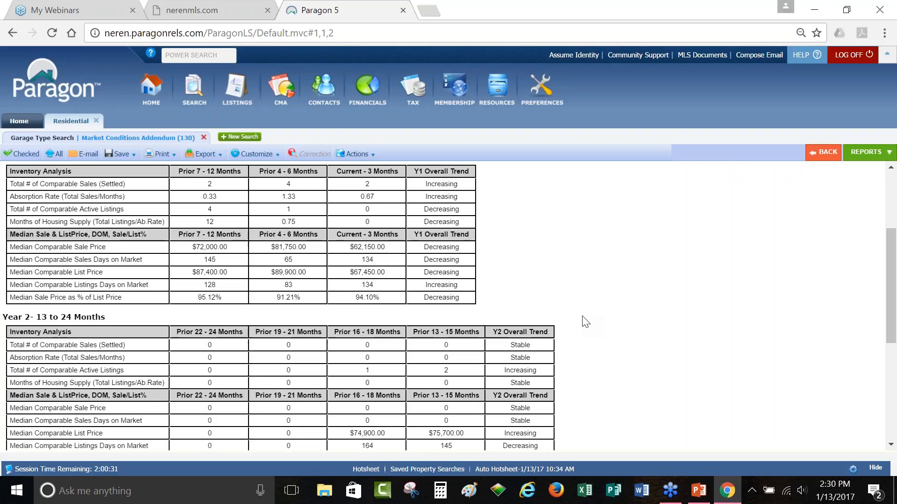
{"action": "left_click", "coordinate": [856, 156]}
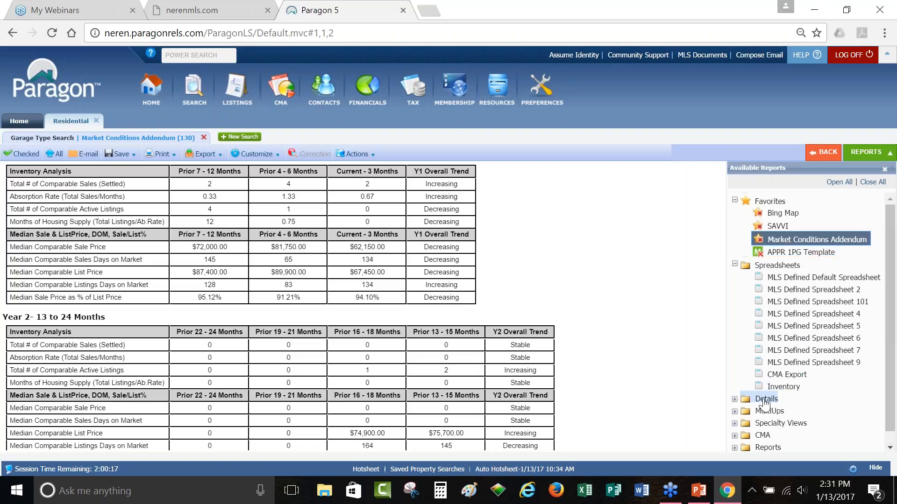
Step: Show listing 4 in the APPR 1PG Template view, scroll through it, and open Customize
{"action": "left_click", "coordinate": [789, 253]}
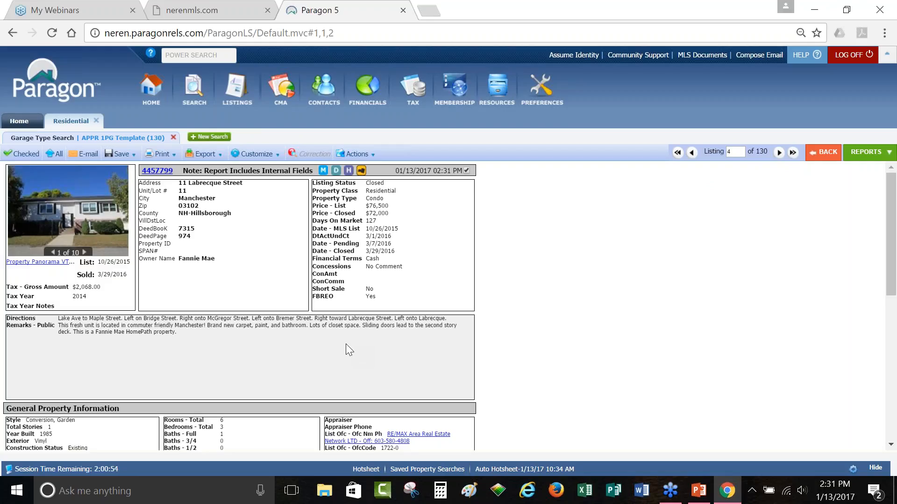
{"action": "scroll", "coordinate": [346, 342], "scroll_direction": "down", "scroll_amount": 3}
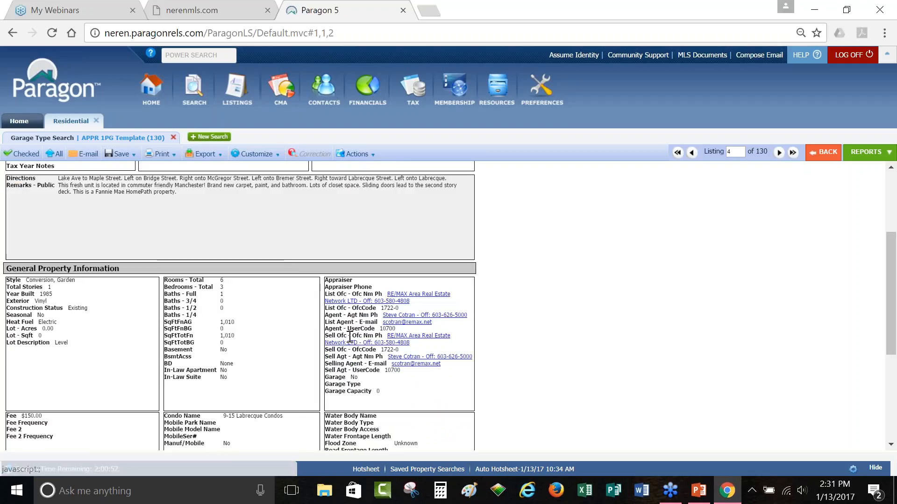
{"action": "scroll", "coordinate": [346, 345], "scroll_direction": "down", "scroll_amount": 2}
{"action": "scroll", "coordinate": [240, 304], "scroll_direction": "down", "scroll_amount": 3}
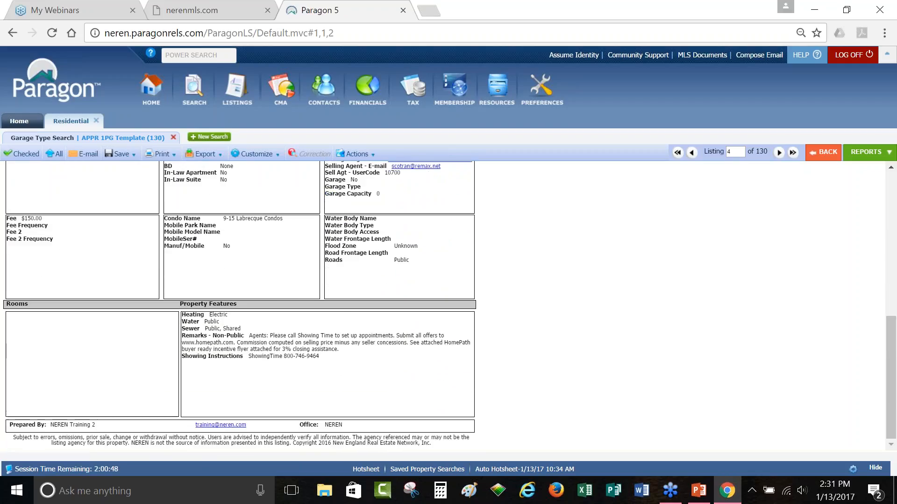
{"action": "scroll", "coordinate": [239, 304], "scroll_direction": "up", "scroll_amount": 5}
{"action": "scroll", "coordinate": [240, 304], "scroll_direction": "up", "scroll_amount": 3}
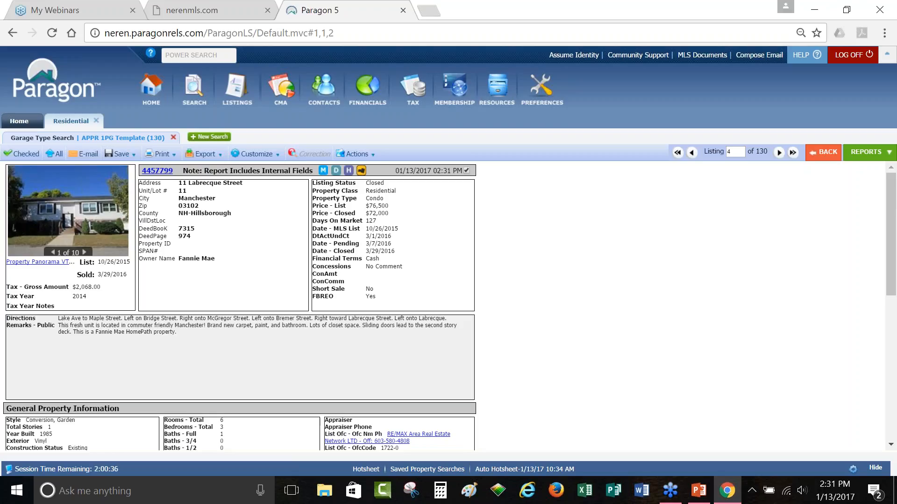
{"action": "scroll", "coordinate": [367, 318], "scroll_direction": "down", "scroll_amount": 3}
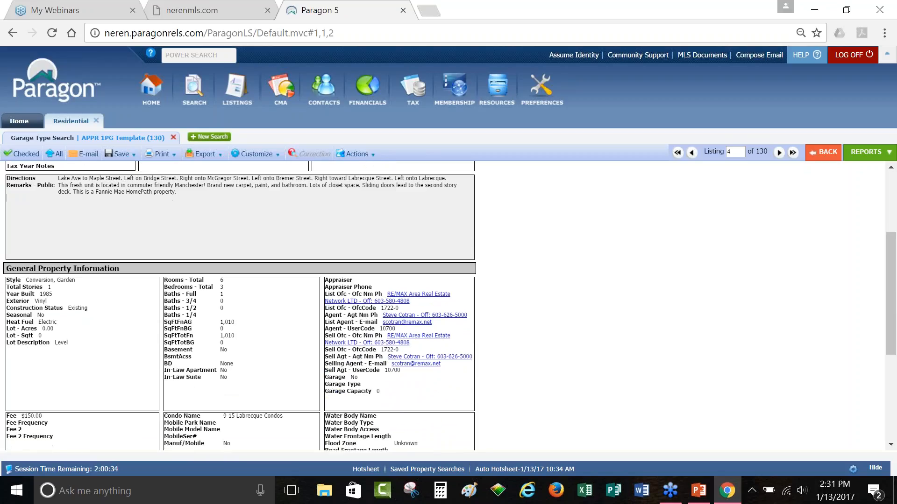
{"action": "left_click", "coordinate": [267, 155]}
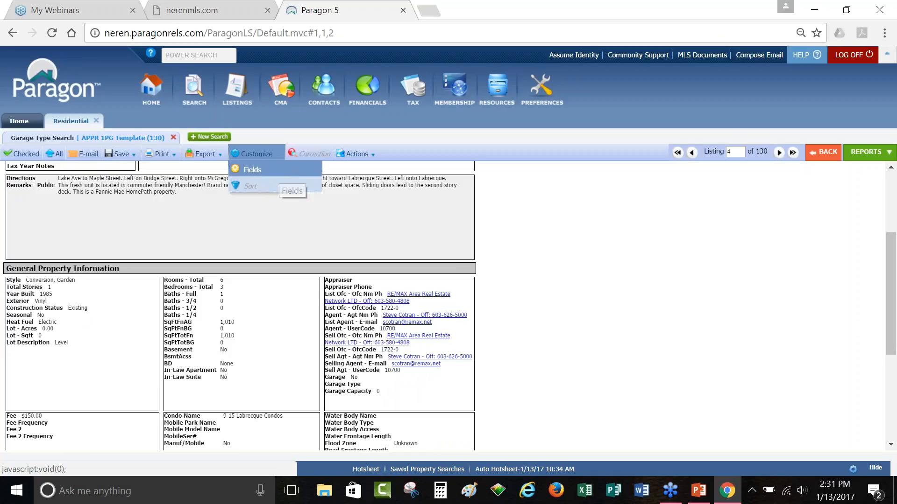
Step: Open the APPR 1PG Fields preferences, note the editable white sections, and edit the Condo section
{"action": "left_click", "coordinate": [280, 176]}
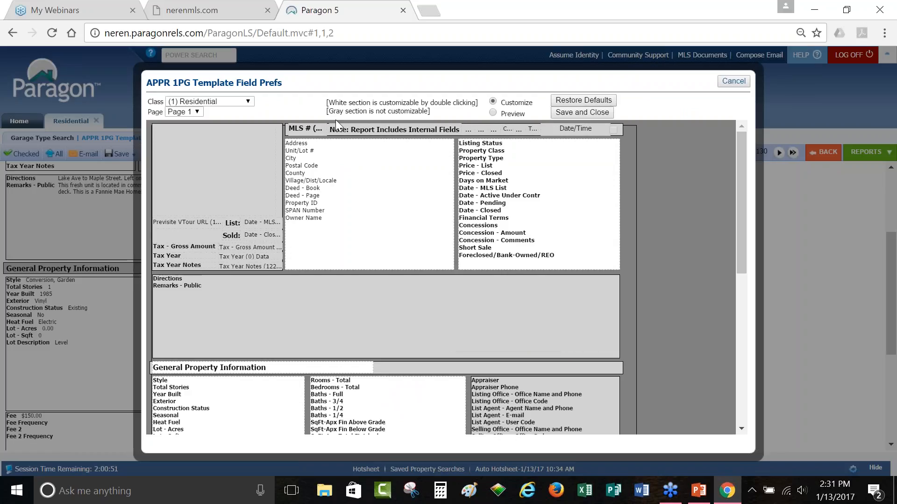
{"action": "left_click_drag", "start_coordinate": [332, 102], "coordinate": [457, 111]}
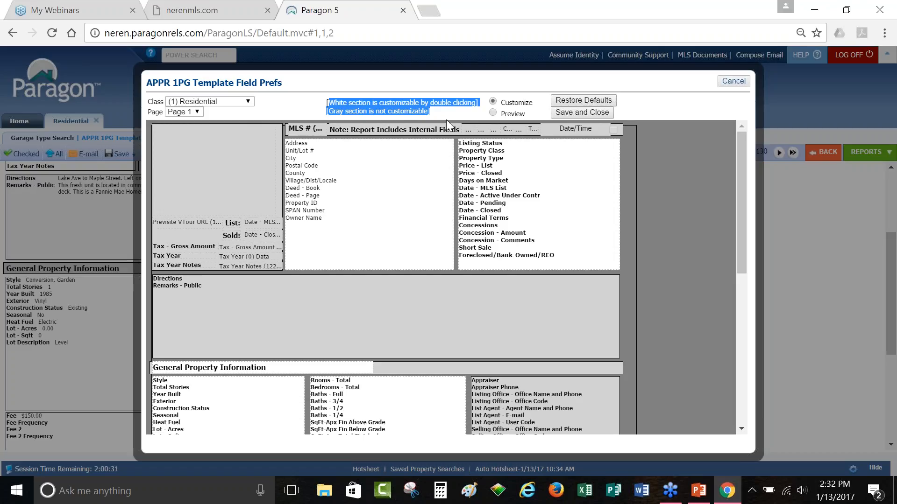
{"action": "scroll", "coordinate": [408, 402], "scroll_direction": "down", "scroll_amount": 5}
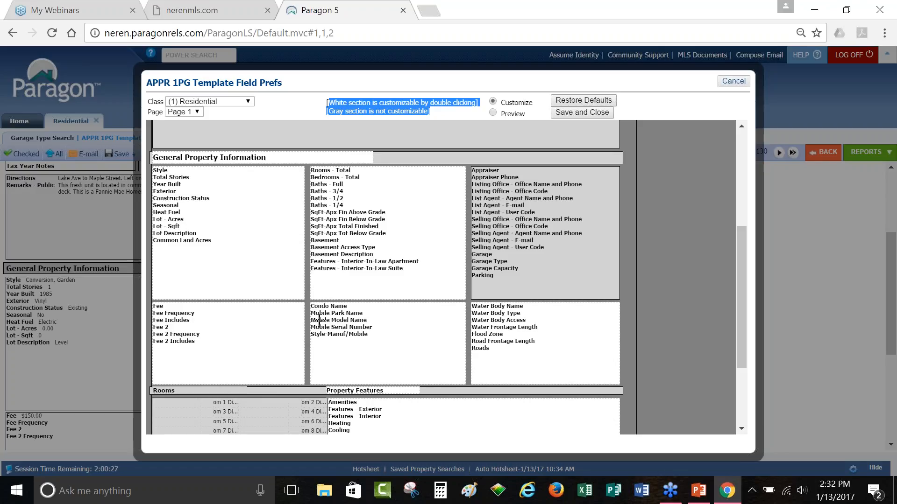
{"action": "double_click", "coordinate": [412, 334]}
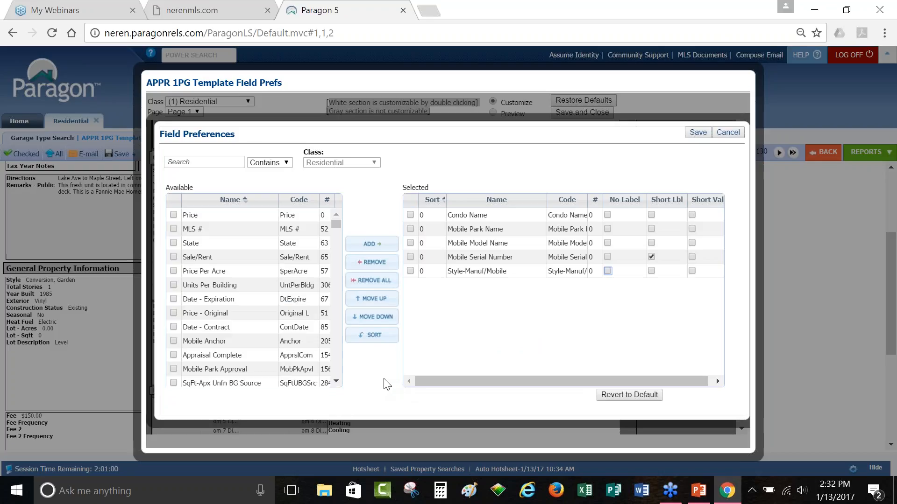
Step: Replace the Condo section's fields with School - High, Auction Price Determnd By, Auctioneer License Number and RPR
{"action": "left_click", "coordinate": [476, 220]}
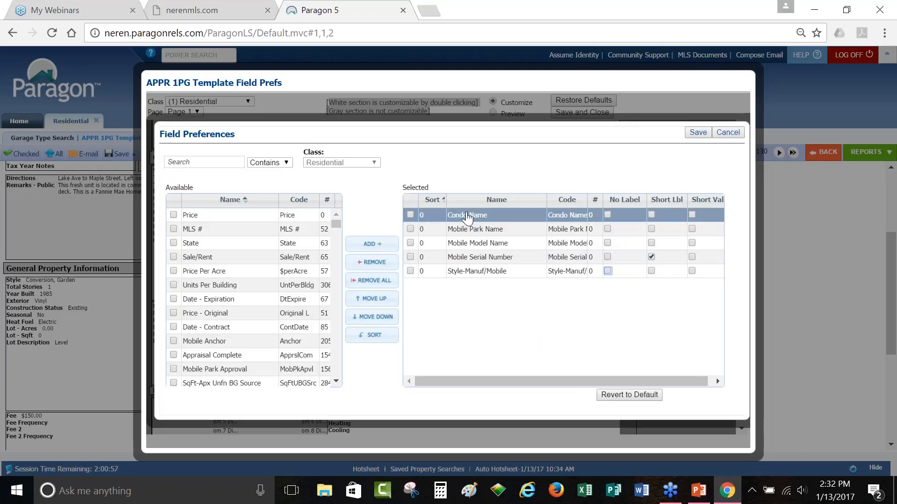
{"action": "left_click", "coordinate": [387, 288]}
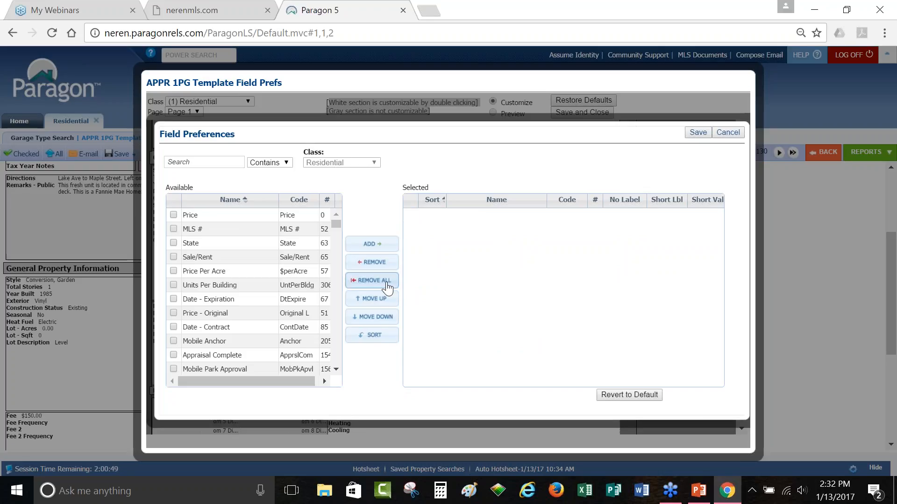
{"action": "scroll", "coordinate": [218, 299], "scroll_direction": "down", "scroll_amount": 3}
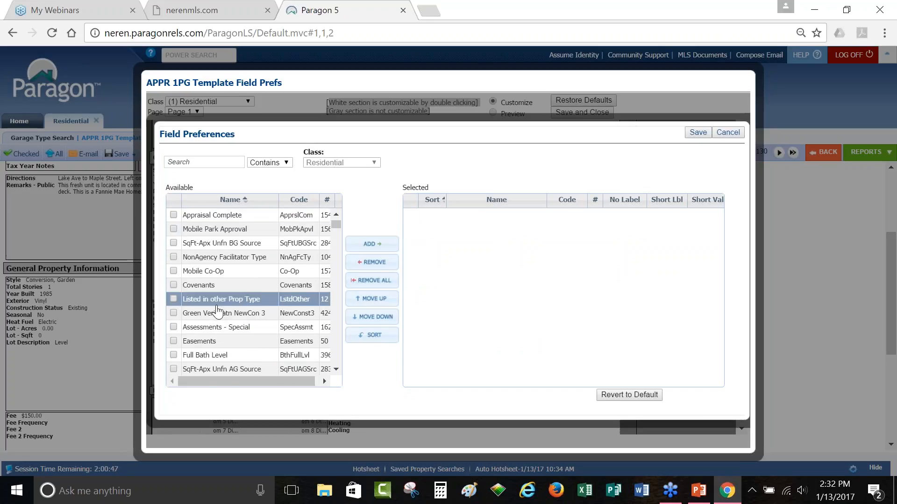
{"action": "scroll", "coordinate": [217, 310], "scroll_direction": "down", "scroll_amount": 2}
{"action": "scroll", "coordinate": [217, 312], "scroll_direction": "down", "scroll_amount": 2}
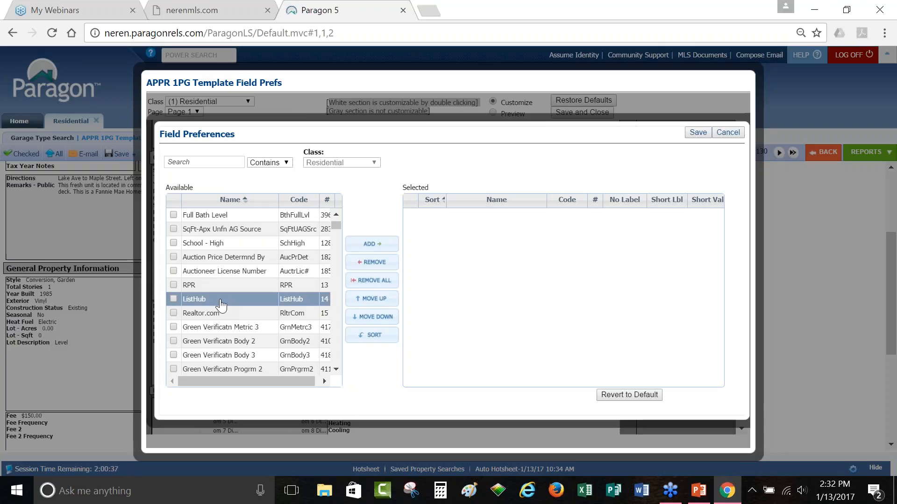
{"action": "left_click", "coordinate": [174, 242]}
{"action": "left_click", "coordinate": [173, 257]}
{"action": "left_click", "coordinate": [174, 271]}
{"action": "left_click", "coordinate": [173, 285]}
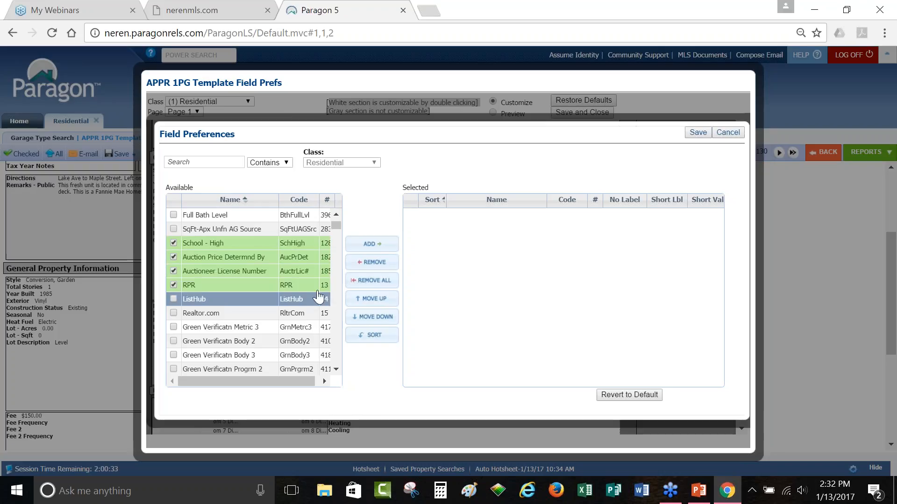
{"action": "left_click", "coordinate": [378, 246]}
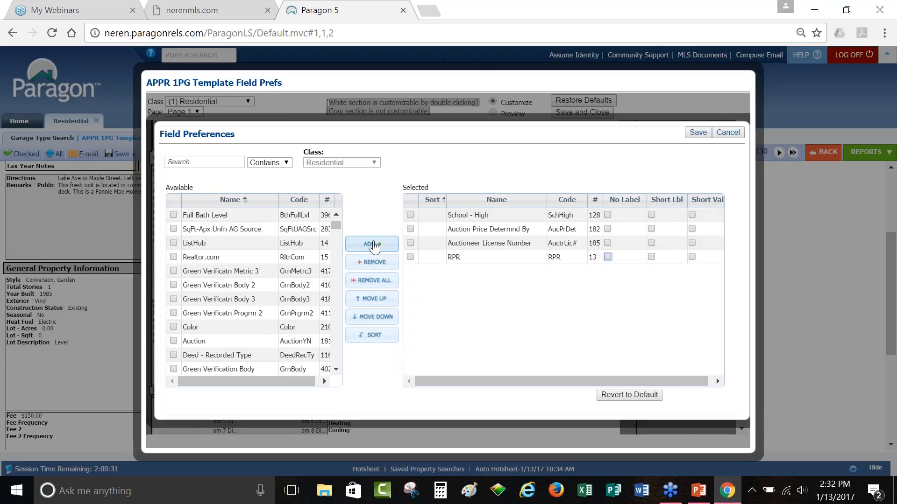
{"action": "double_click", "coordinate": [700, 132]}
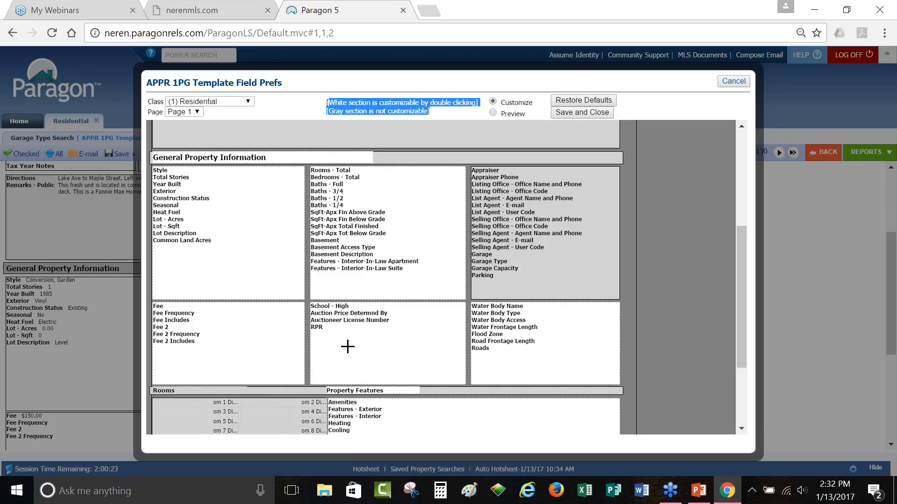
Step: Add State, Sale/Rent, Price Per Acre, Price - Original, Mobile Anchor, Appraisal Complete and two more fields, and save
{"action": "left_click", "coordinate": [363, 348]}
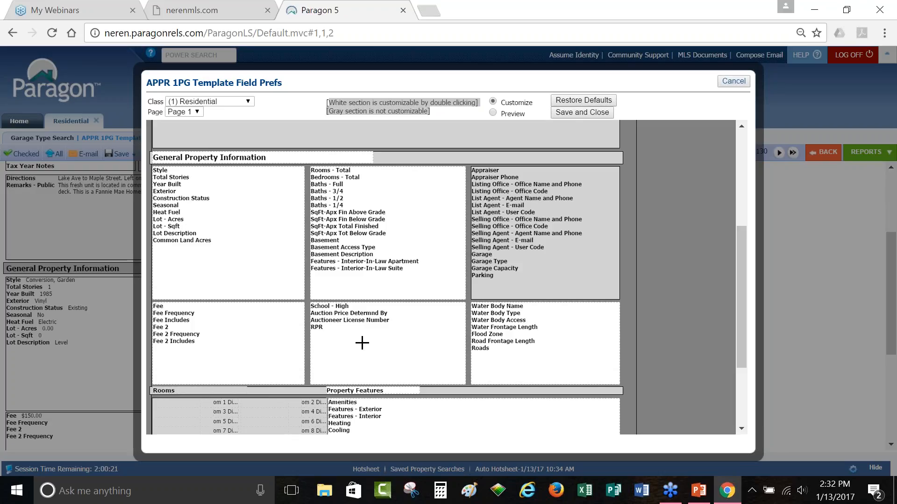
{"action": "double_click", "coordinate": [362, 347]}
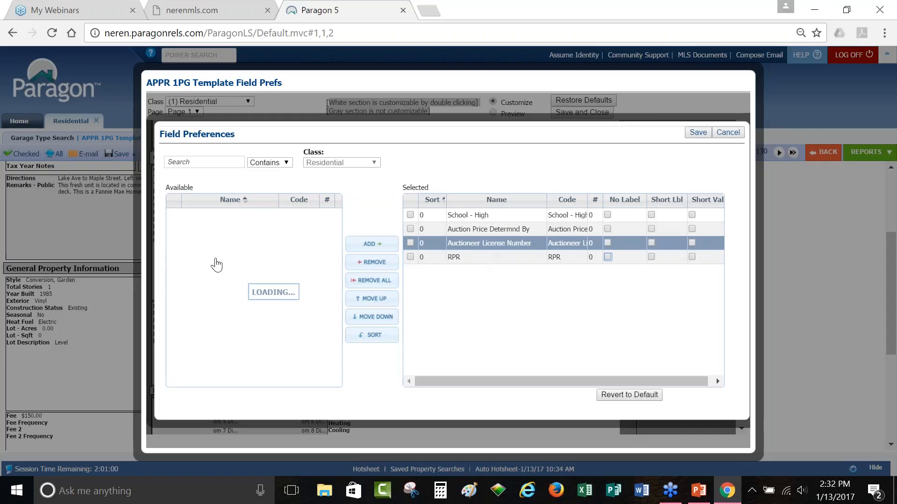
{"action": "left_click", "coordinate": [174, 243]}
{"action": "left_click", "coordinate": [174, 257]}
{"action": "left_click", "coordinate": [173, 271]}
{"action": "left_click", "coordinate": [173, 313]}
{"action": "left_click", "coordinate": [174, 341]}
{"action": "left_click", "coordinate": [174, 355]}
{"action": "left_click", "coordinate": [173, 369]}
{"action": "left_click", "coordinate": [173, 383]}
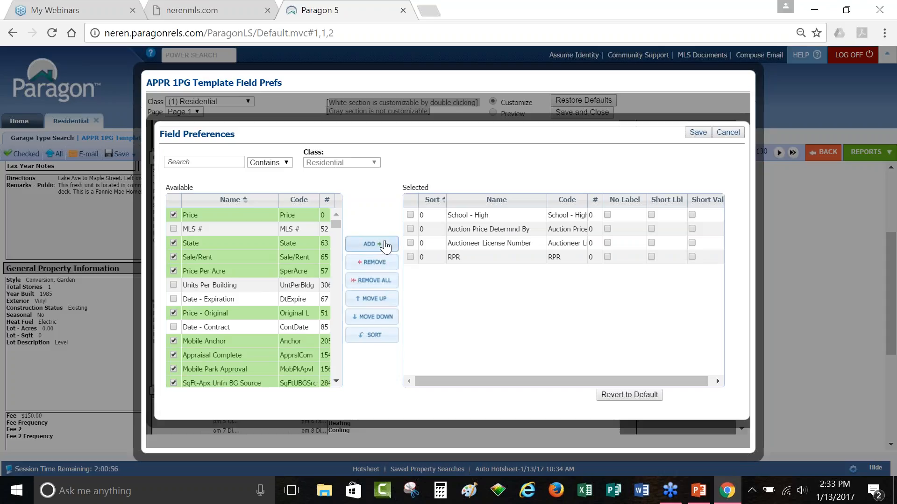
{"action": "left_click", "coordinate": [379, 244]}
{"action": "left_click", "coordinate": [513, 312]}
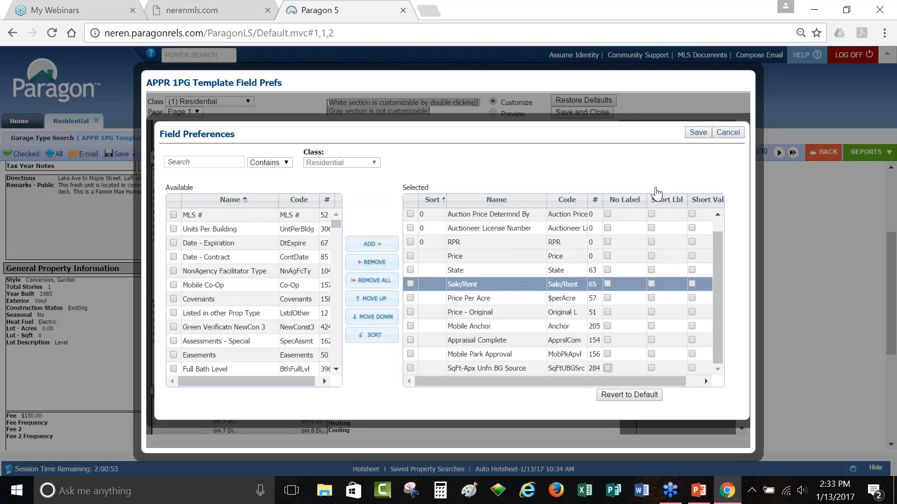
{"action": "left_click", "coordinate": [699, 134]}
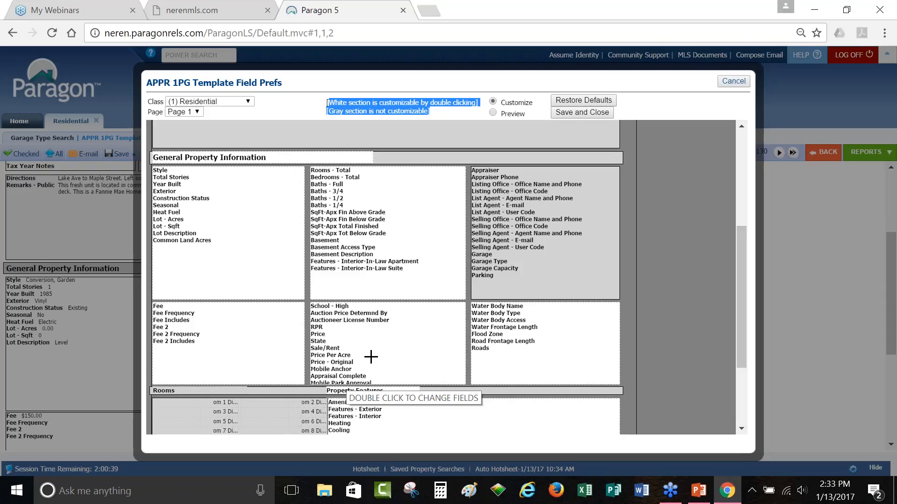
{"action": "double_click", "coordinate": [406, 344]}
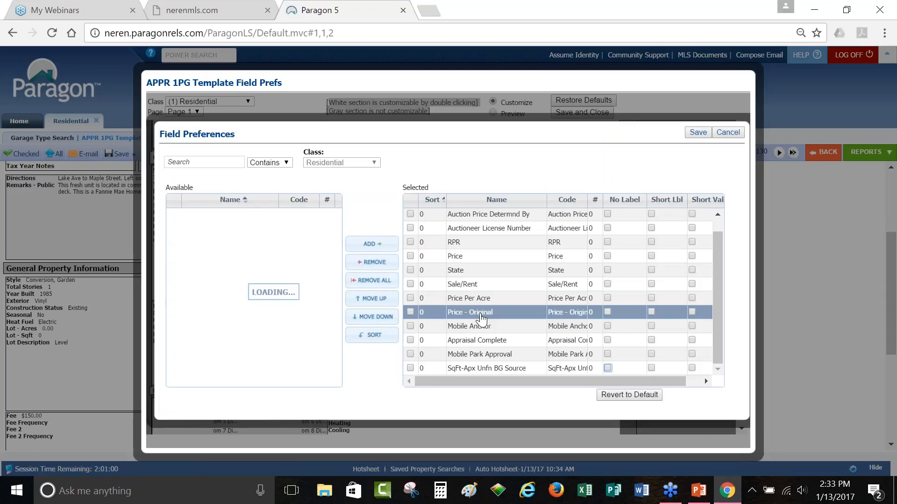
Step: Remove Mobile Park Approval and SqFt-Apx Unfn BG Source from the middle section and save
{"action": "left_click", "coordinate": [411, 354]}
{"action": "left_click", "coordinate": [410, 368]}
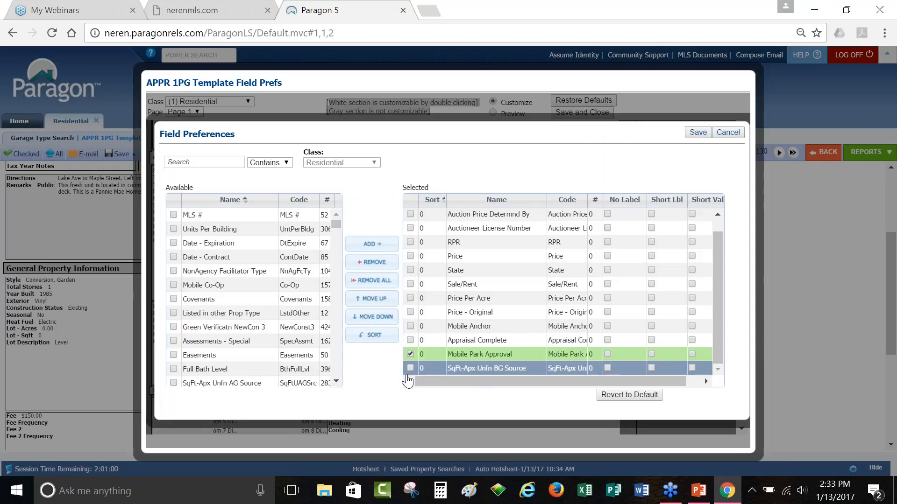
{"action": "left_click", "coordinate": [382, 270]}
{"action": "left_click", "coordinate": [698, 133]}
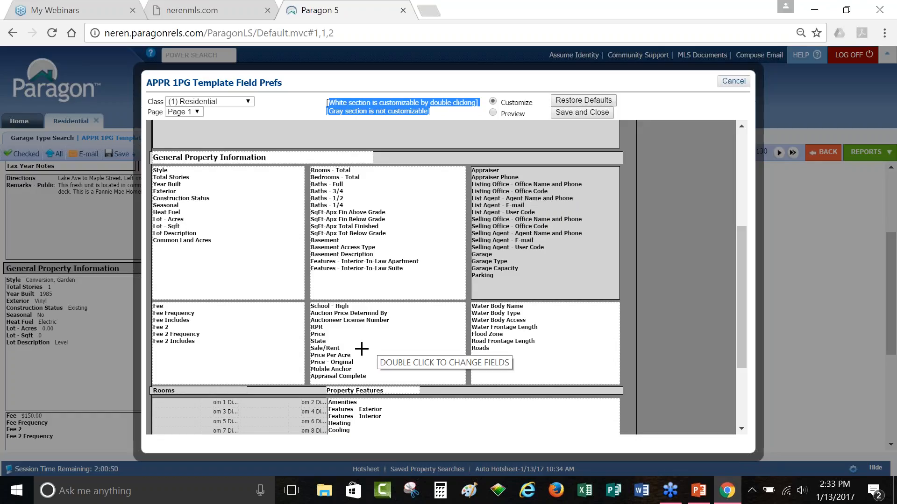
Step: Review the middle and Fee section field lists without changes, then close Field Preferences
{"action": "left_click", "coordinate": [396, 344]}
{"action": "double_click", "coordinate": [397, 344]}
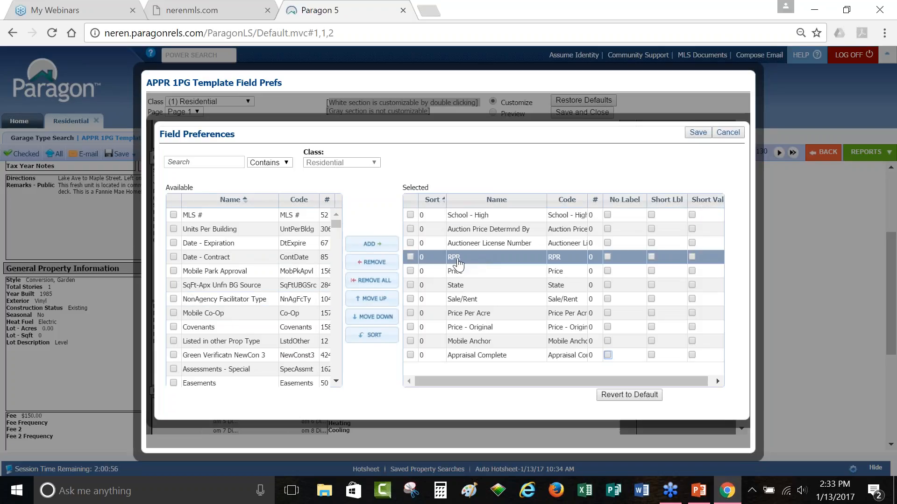
{"action": "left_click", "coordinate": [726, 133]}
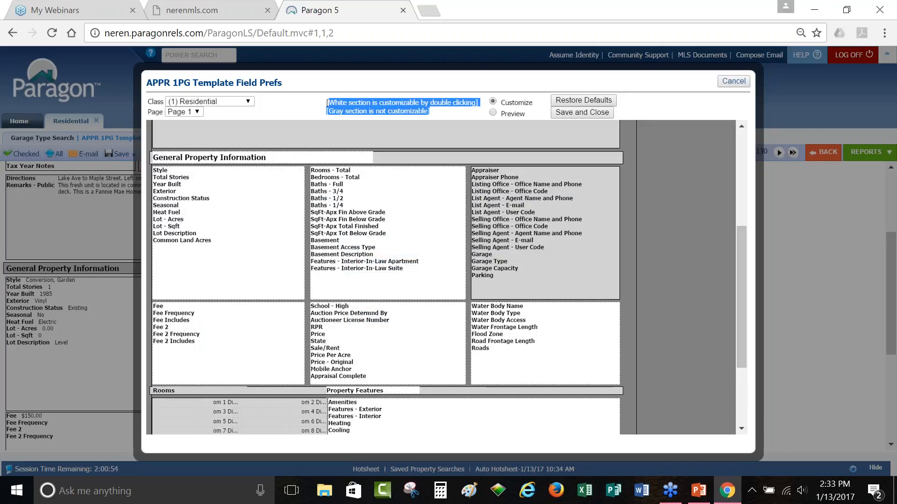
{"action": "double_click", "coordinate": [217, 330]}
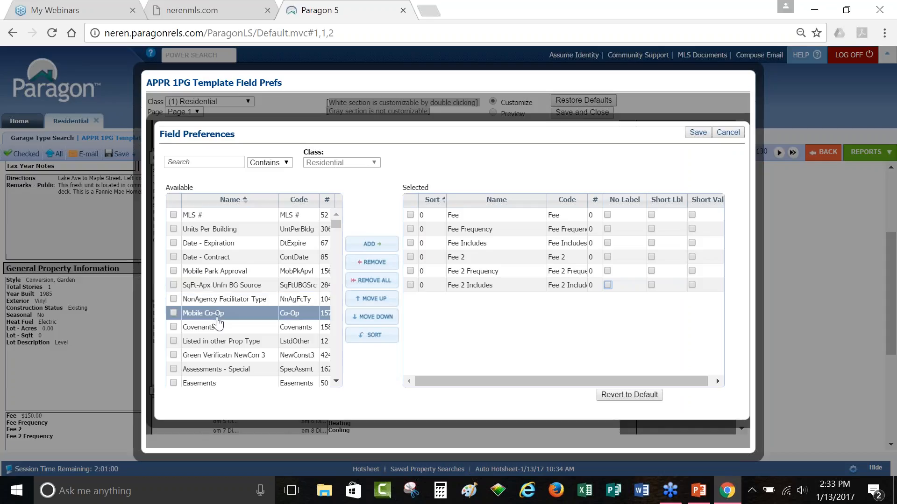
{"action": "scroll", "coordinate": [217, 322], "scroll_direction": "down", "scroll_amount": 3}
{"action": "scroll", "coordinate": [216, 322], "scroll_direction": "up", "scroll_amount": 2}
{"action": "scroll", "coordinate": [216, 322], "scroll_direction": "up", "scroll_amount": 2}
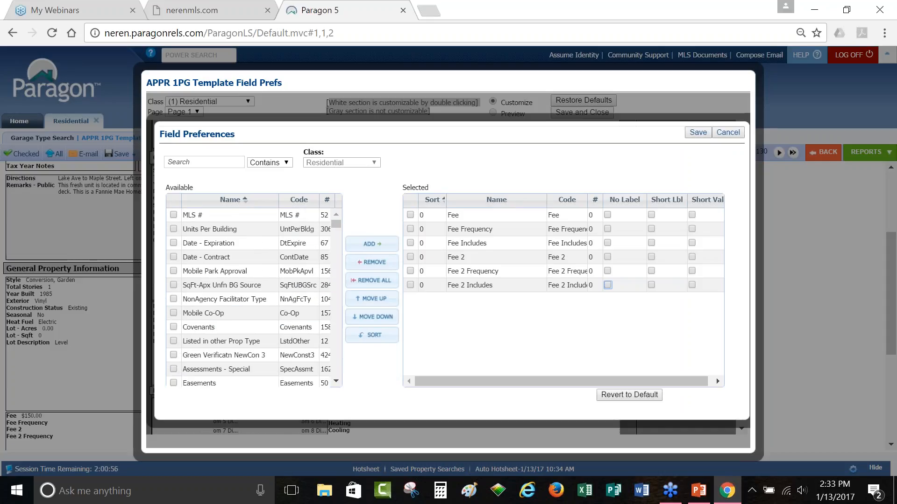
{"action": "left_click", "coordinate": [727, 133]}
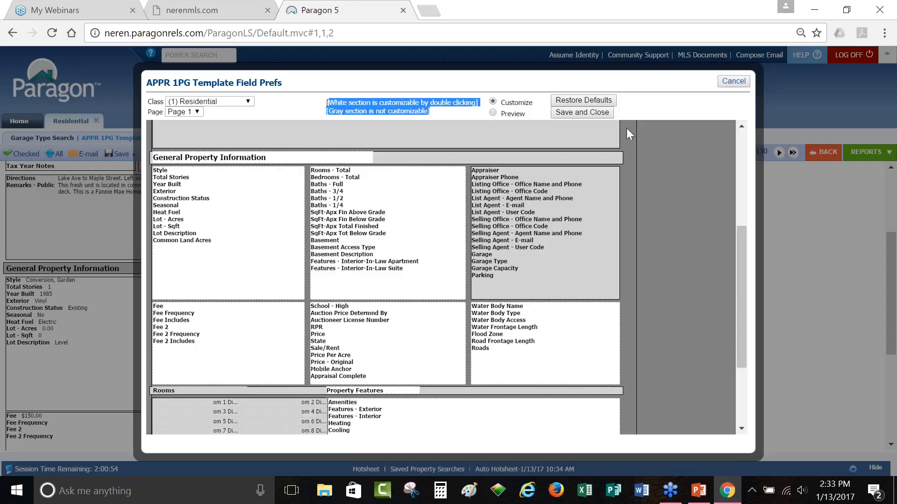
{"action": "left_click", "coordinate": [732, 81]}
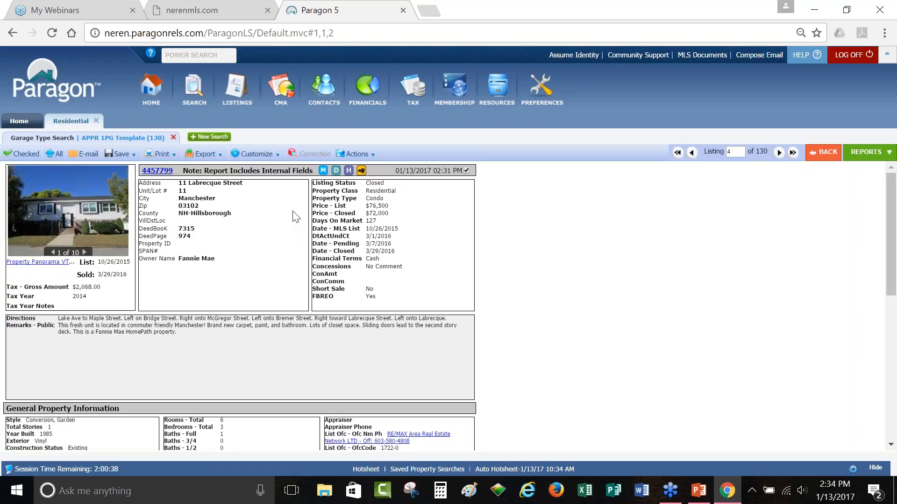
Step: Reopen the template field preferences, save the customized field layout, and close them
{"action": "left_click", "coordinate": [256, 154]}
{"action": "left_click", "coordinate": [253, 166]}
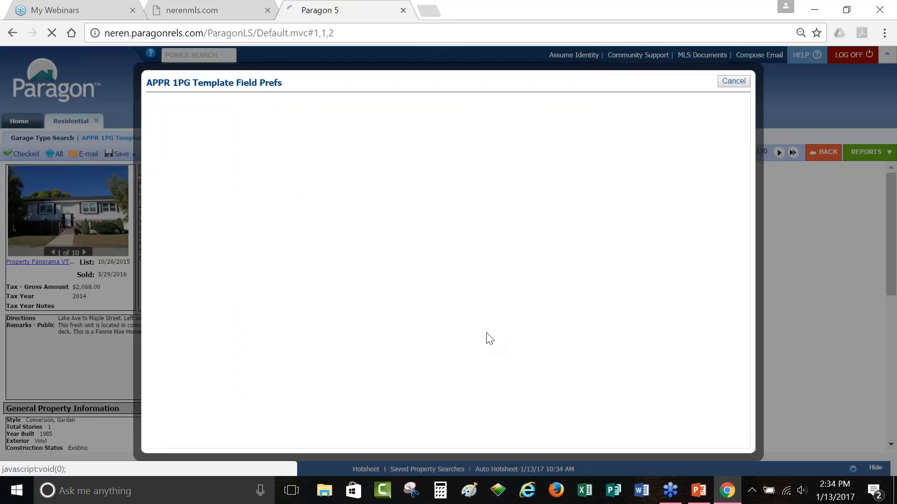
{"action": "scroll", "coordinate": [444, 348], "scroll_direction": "down", "scroll_amount": 5}
{"action": "scroll", "coordinate": [442, 357], "scroll_direction": "down", "scroll_amount": 3}
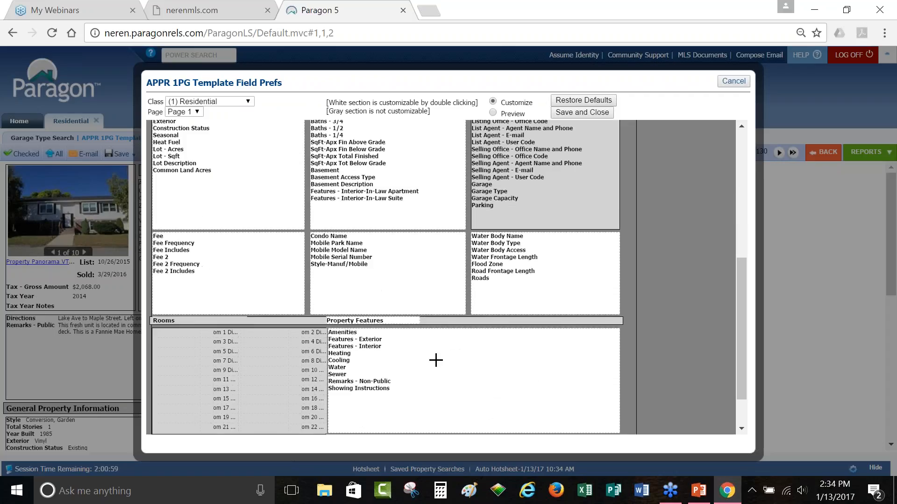
{"action": "left_click", "coordinate": [584, 116]}
{"action": "left_click", "coordinate": [736, 85]}
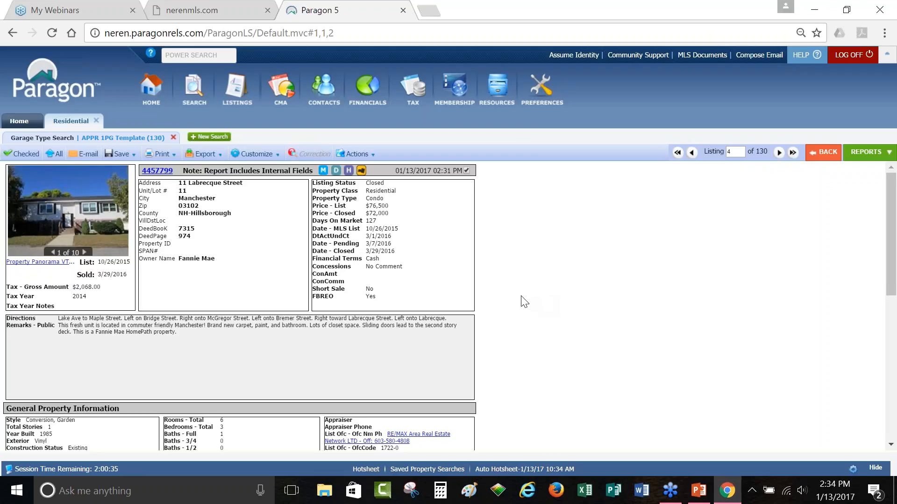
Step: Scroll the APPR 1PG report down to its Prepared By footer, then go back to the previous report
{"action": "scroll", "coordinate": [520, 292], "scroll_direction": "down", "scroll_amount": 2}
{"action": "scroll", "coordinate": [520, 286], "scroll_direction": "down", "scroll_amount": 4}
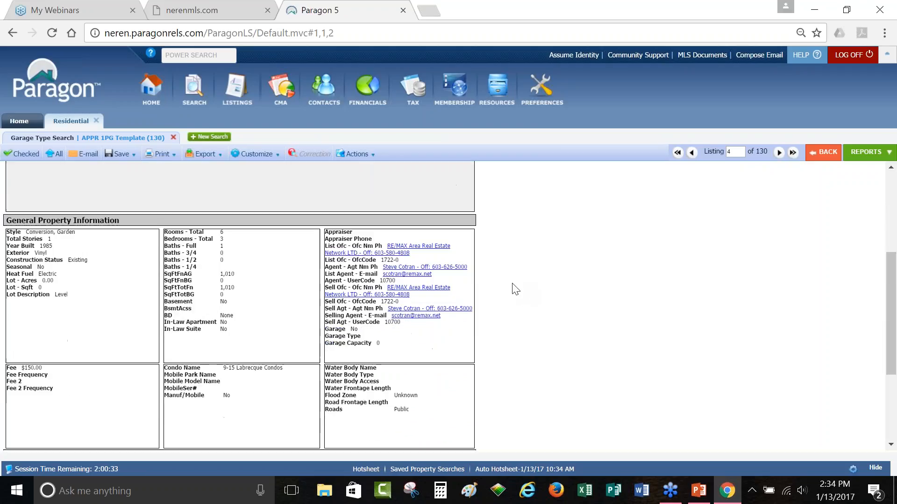
{"action": "scroll", "coordinate": [513, 292], "scroll_direction": "down", "scroll_amount": 2}
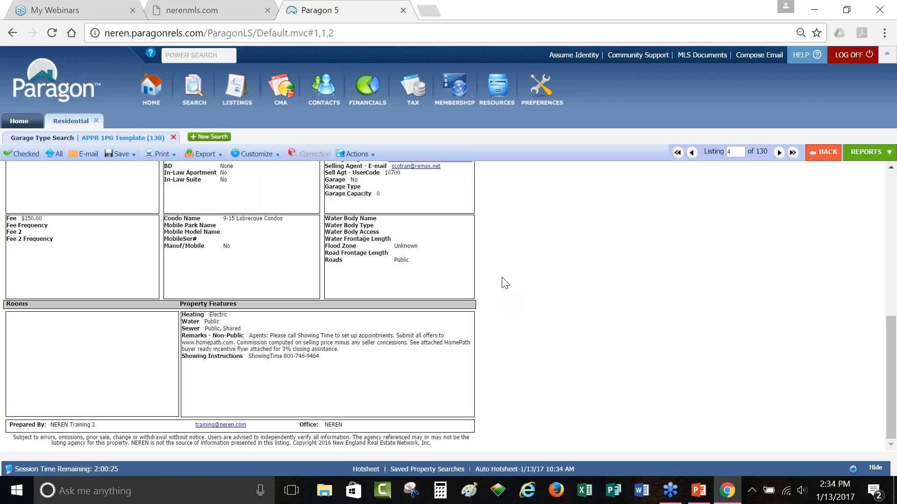
{"action": "left_click", "coordinate": [826, 153]}
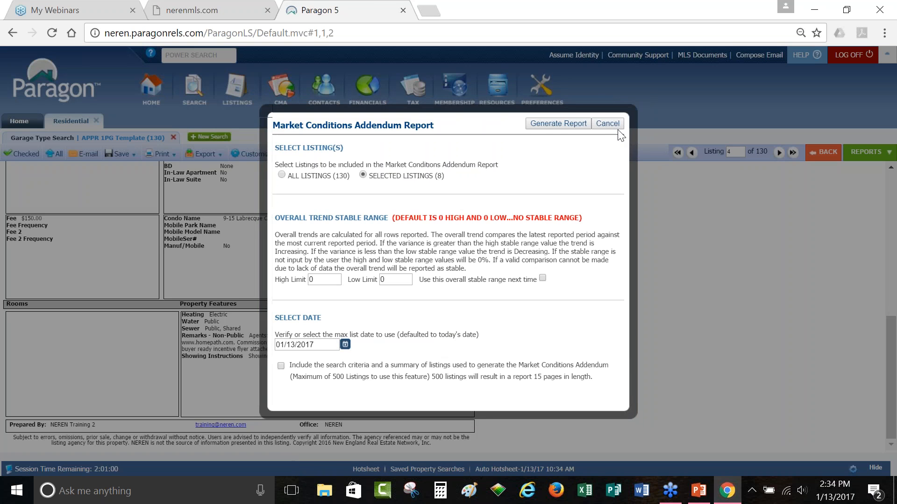
Step: Cancel the Market Conditions Addendum setup and bring up Print+ for the 8 selected listings
{"action": "left_click", "coordinate": [607, 123]}
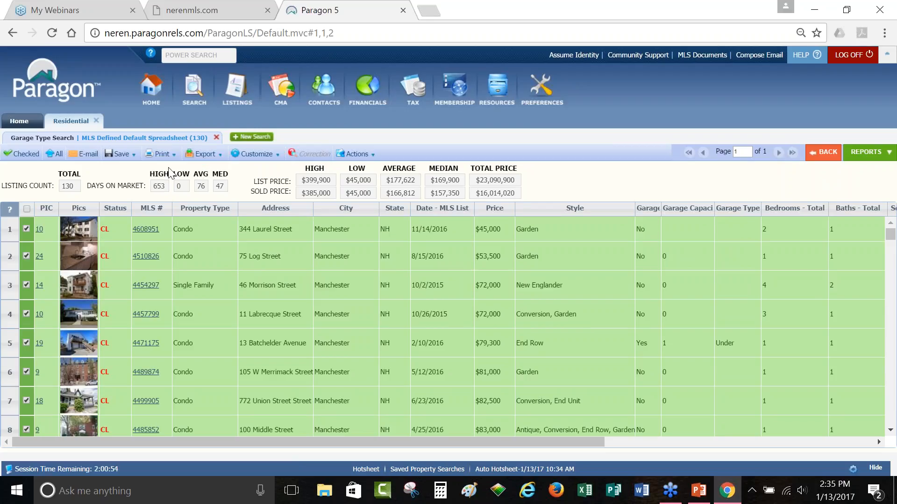
{"action": "left_click", "coordinate": [157, 154]}
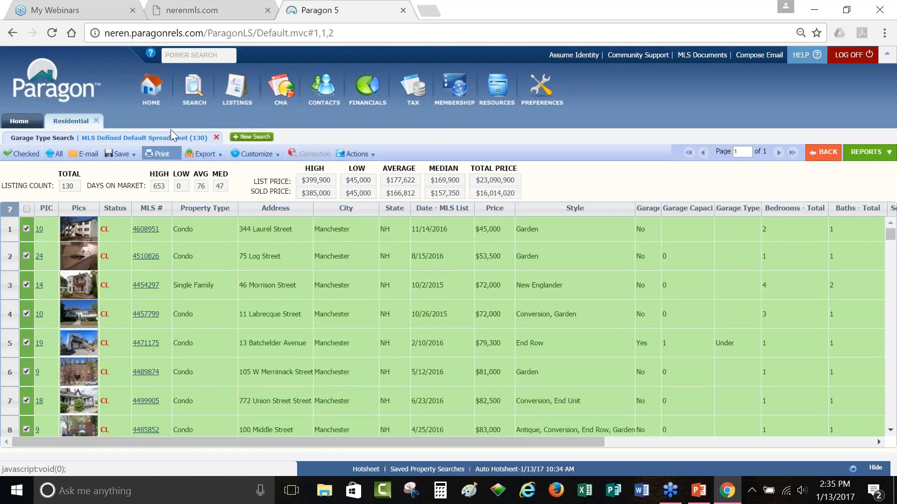
{"action": "left_click", "coordinate": [859, 148]}
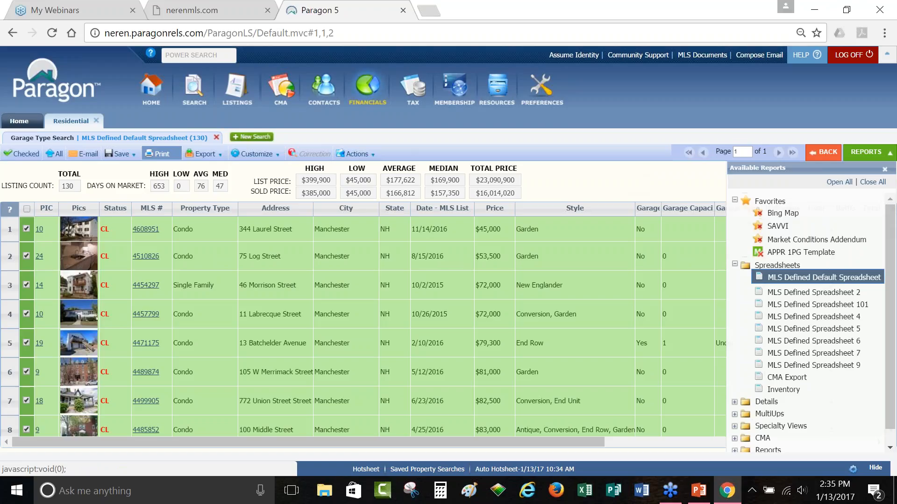
{"action": "mouse_move", "coordinate": [175, 161]}
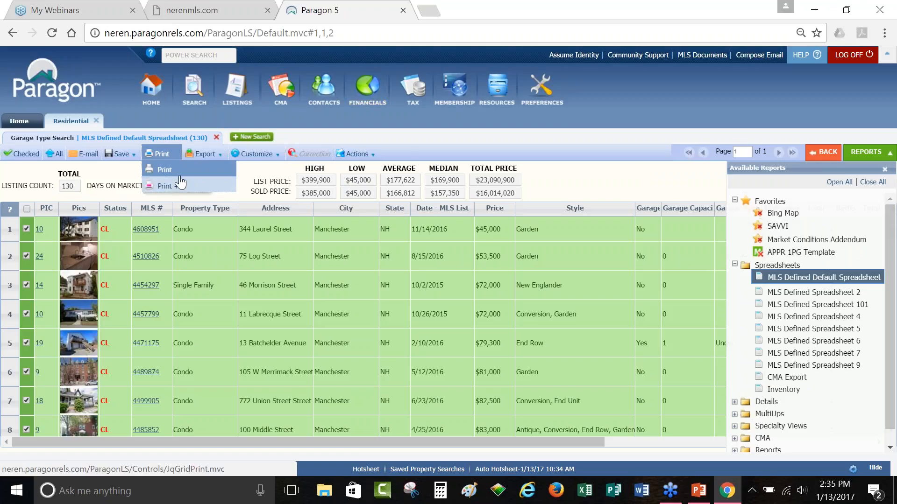
{"action": "left_click", "coordinate": [184, 186]}
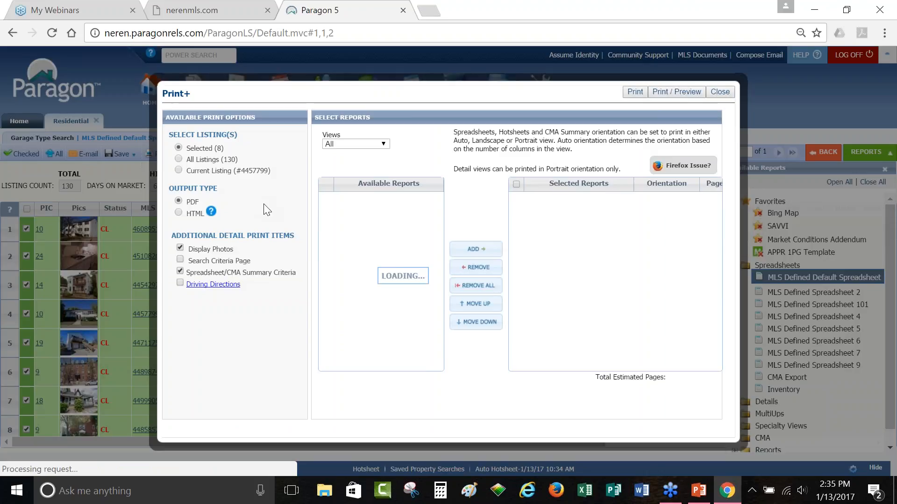
Step: Swap the default spreadsheet for APPR 1PG Template in Print+, remove it again, and close without printing
{"action": "left_click_drag", "start_coordinate": [186, 148], "coordinate": [241, 159]}
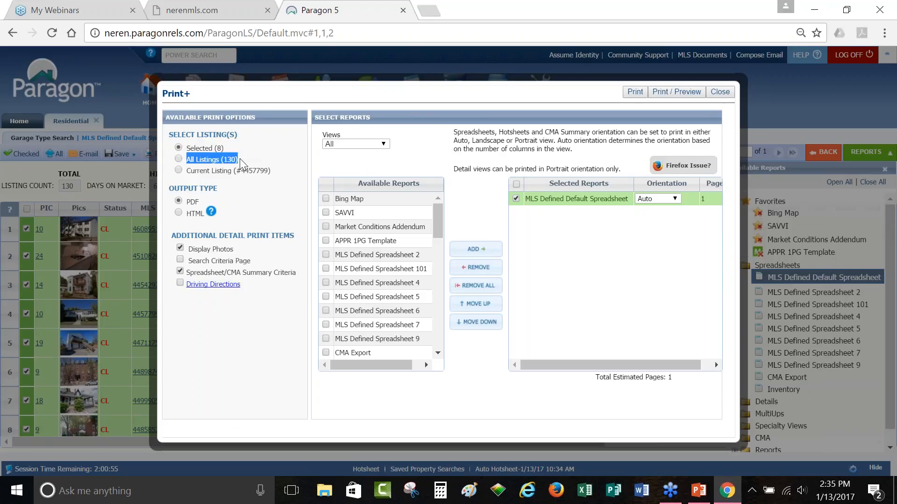
{"action": "left_click", "coordinate": [594, 201]}
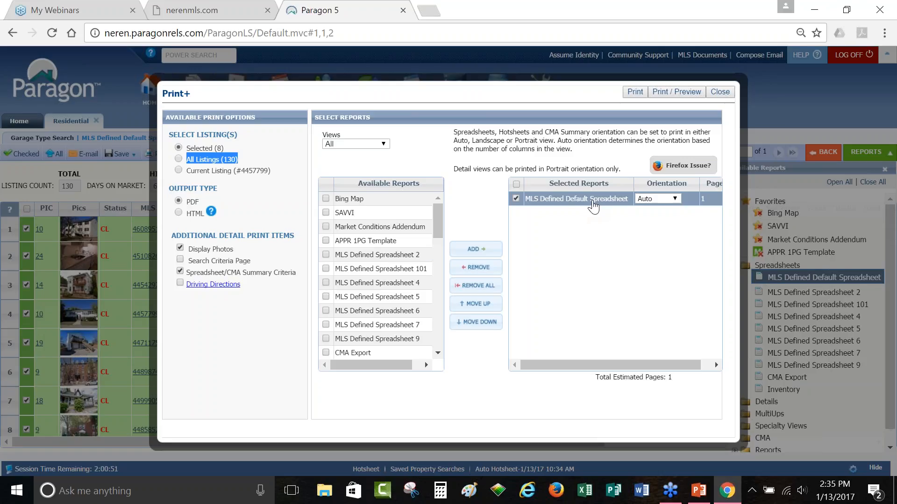
{"action": "double_click", "coordinate": [592, 202]}
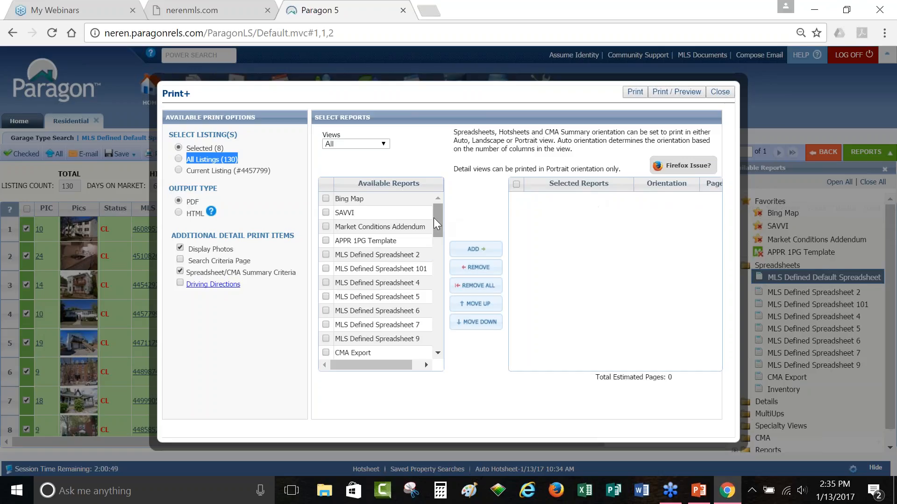
{"action": "left_click", "coordinate": [365, 242]}
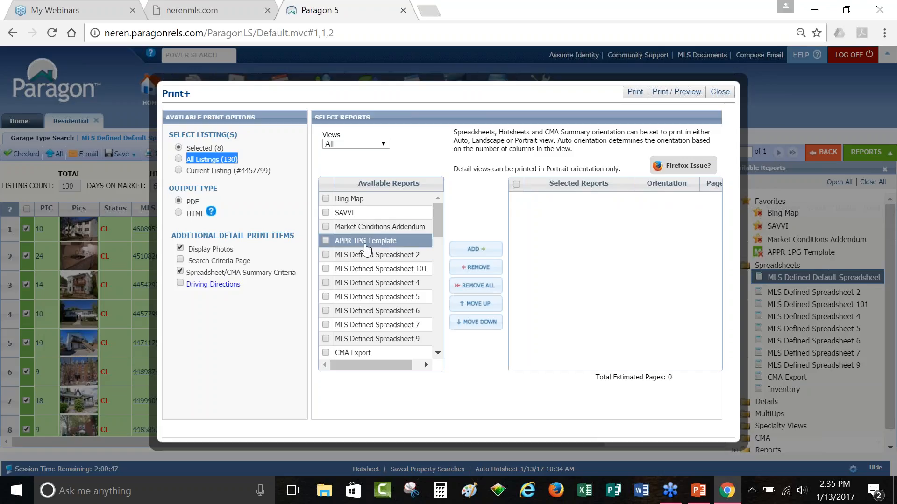
{"action": "double_click", "coordinate": [366, 242]}
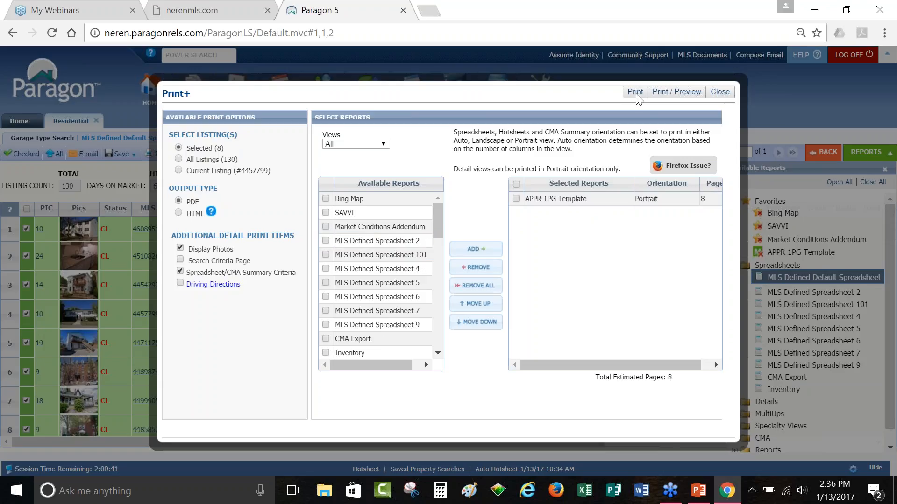
{"action": "left_click", "coordinate": [516, 199]}
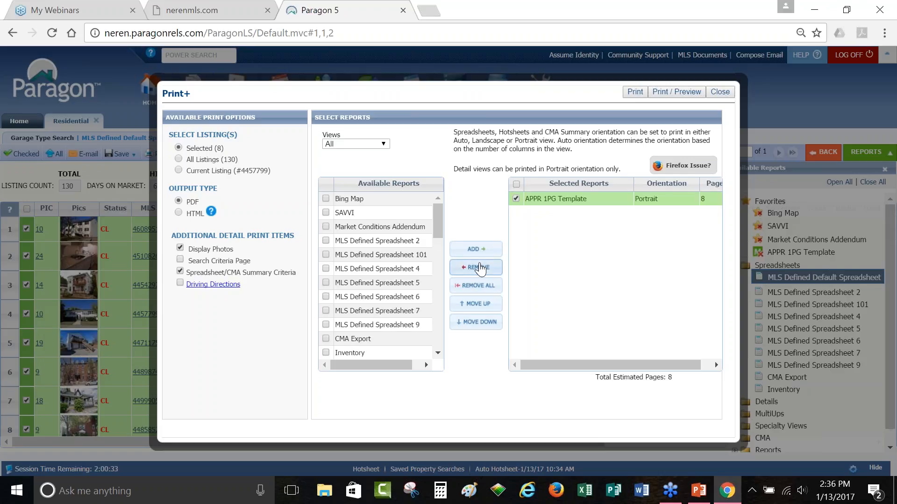
{"action": "left_click", "coordinate": [516, 200]}
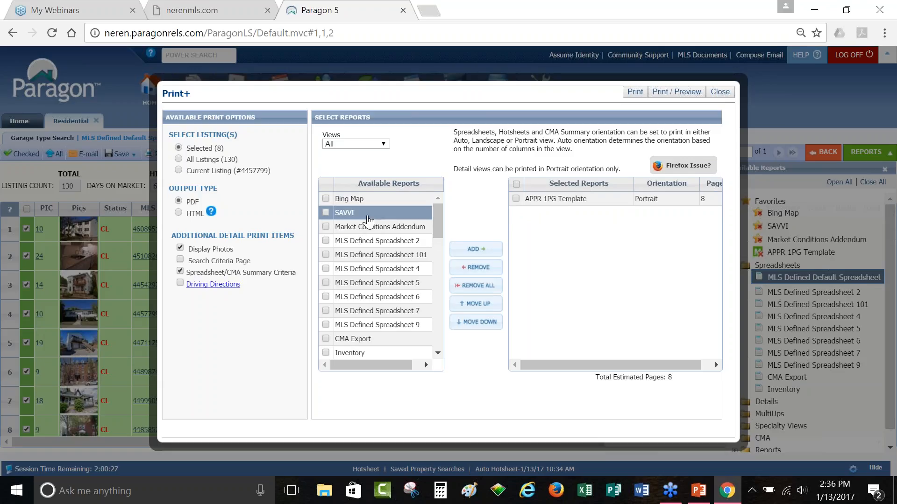
{"action": "double_click", "coordinate": [583, 206]}
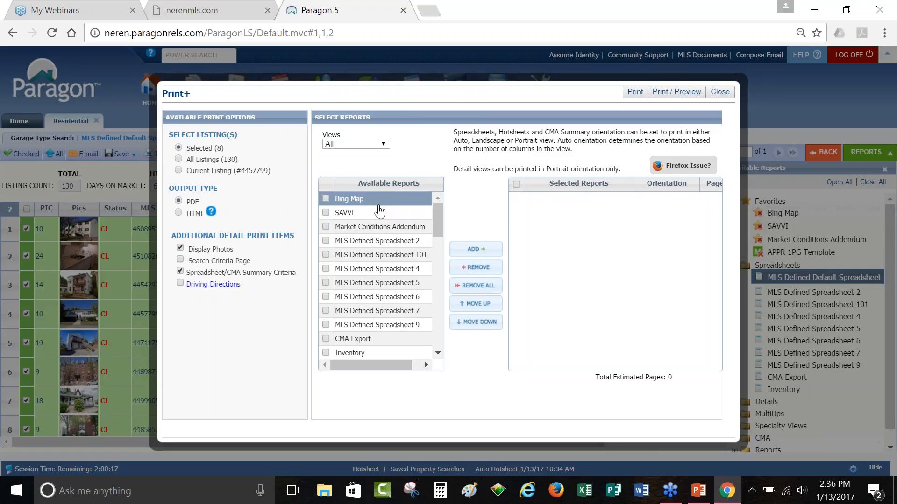
{"action": "left_click", "coordinate": [722, 93]}
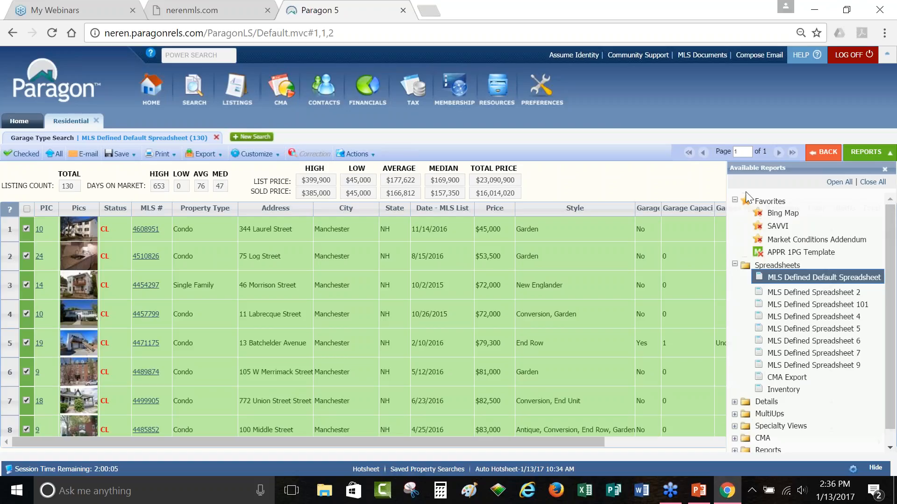
Step: From the Reports group, display the Current Market report, then the Sold Market report
{"action": "scroll", "coordinate": [883, 367], "scroll_direction": "down", "scroll_amount": 1}
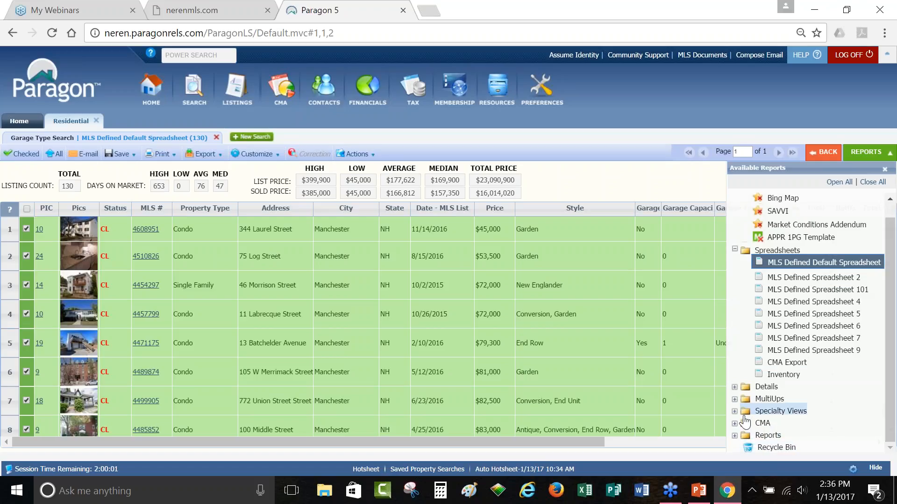
{"action": "left_click", "coordinate": [766, 435]}
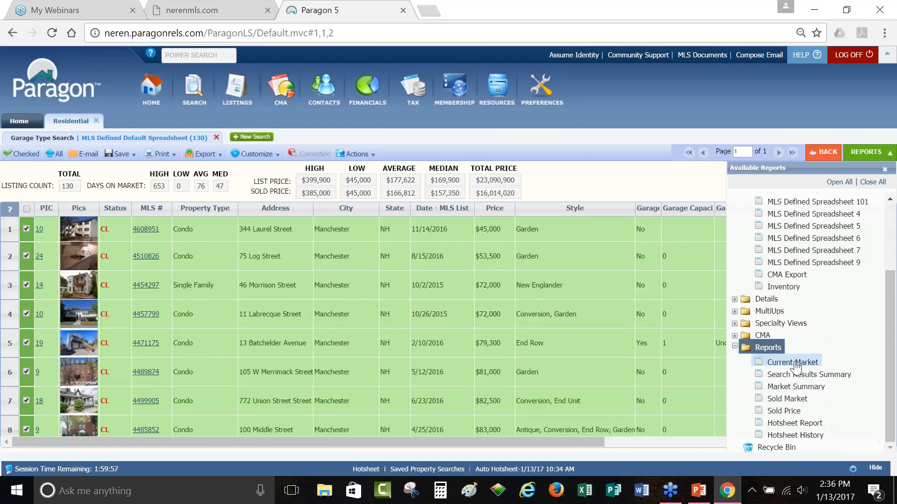
{"action": "left_click", "coordinate": [794, 362]}
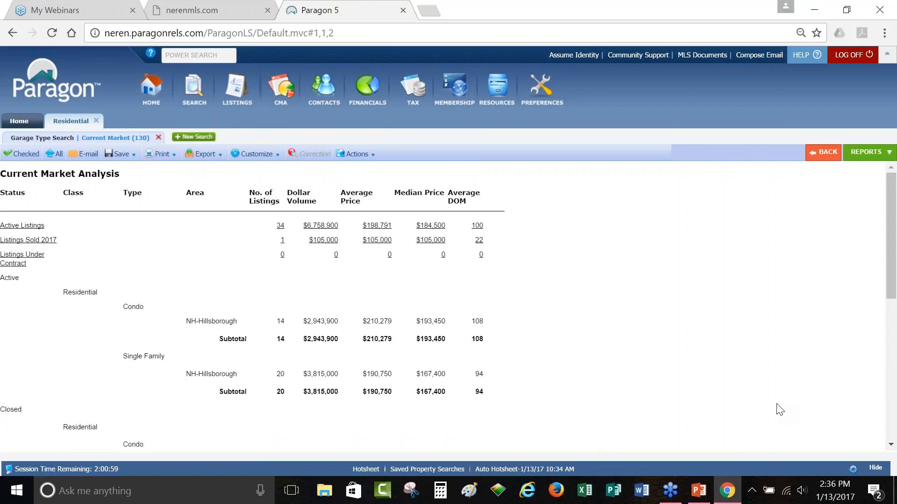
{"action": "left_click", "coordinate": [865, 152]}
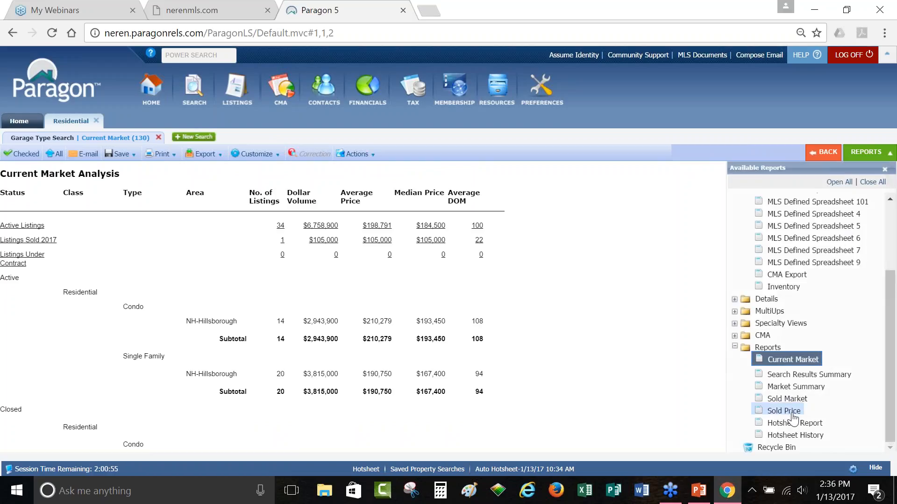
{"action": "left_click", "coordinate": [791, 399]}
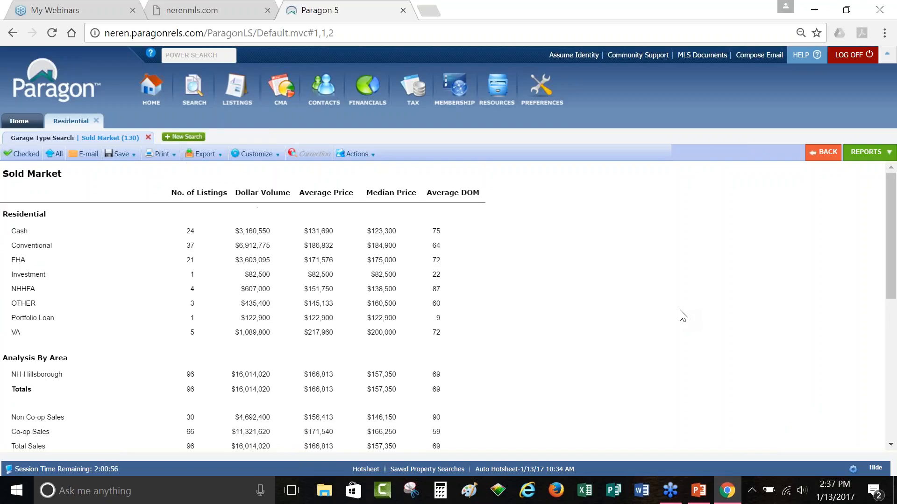
Step: Collapse Spreadsheets and drag Sold Price into the Favorites reports folder
{"action": "left_click", "coordinate": [863, 155]}
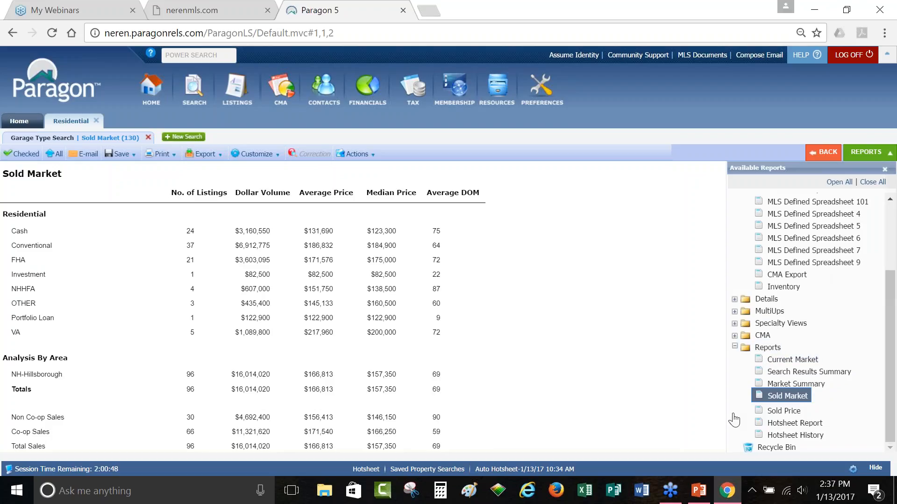
{"action": "scroll", "coordinate": [783, 410], "scroll_direction": "up", "scroll_amount": 5}
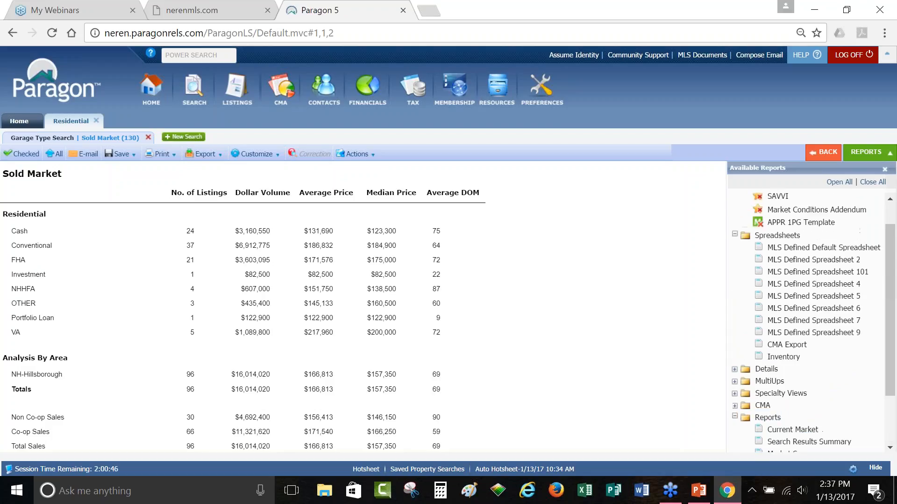
{"action": "left_click", "coordinate": [775, 236]}
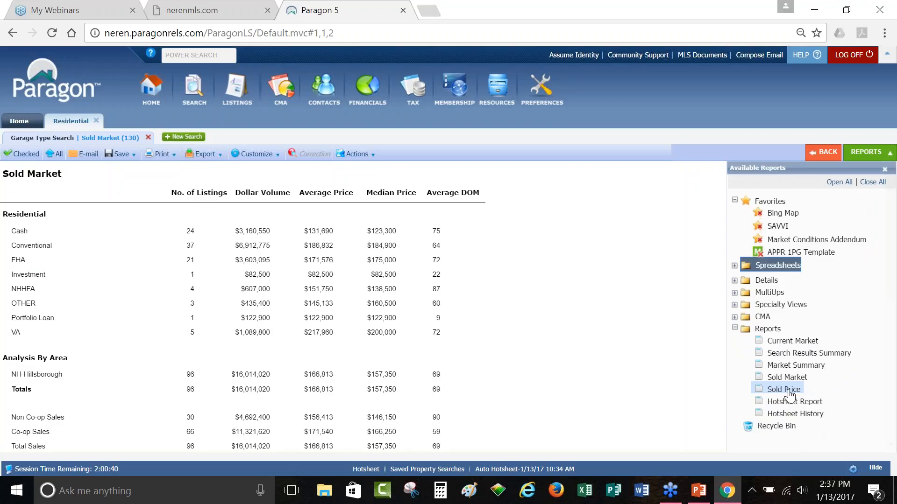
{"action": "left_click_drag", "start_coordinate": [789, 395], "coordinate": [780, 258]}
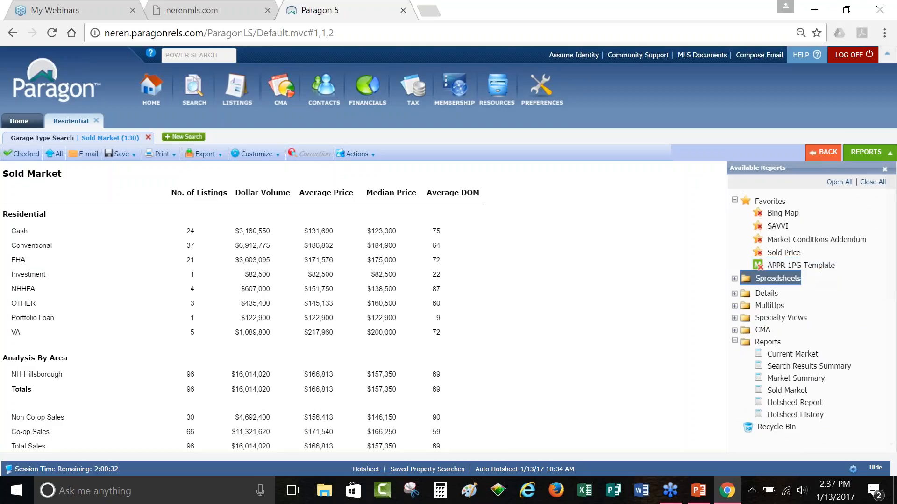
{"action": "left_click", "coordinate": [885, 32]}
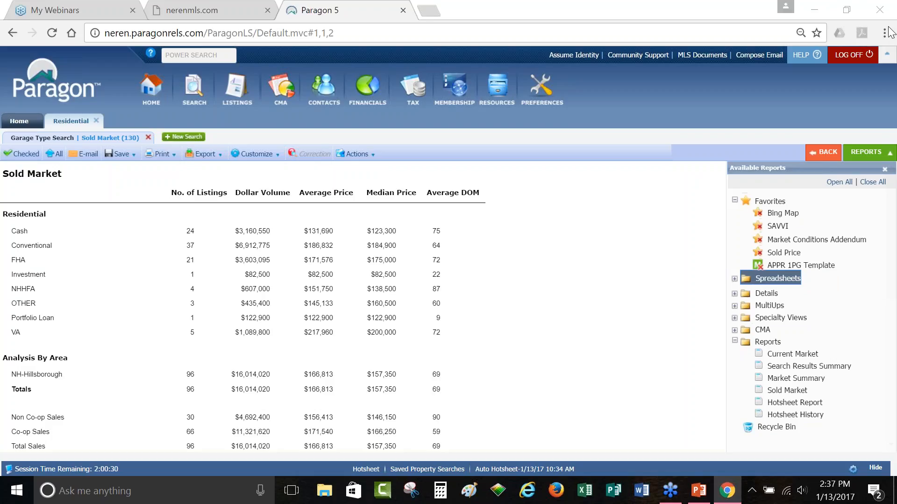